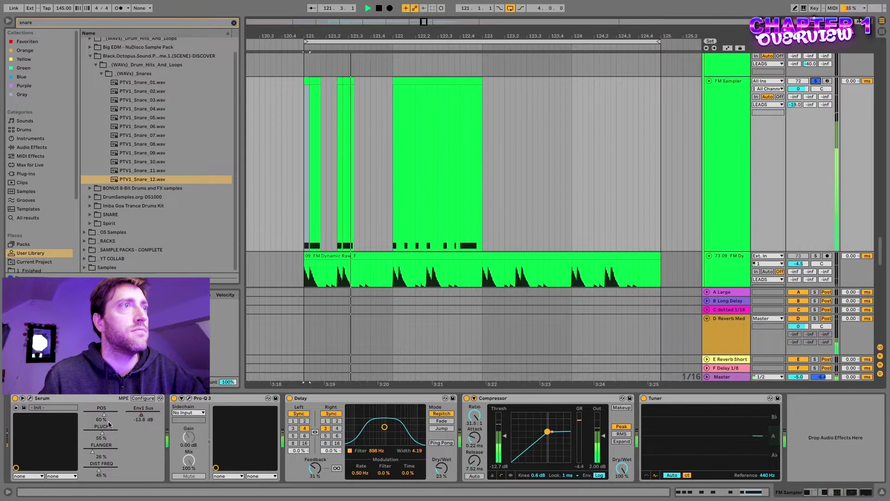
# Stop playback, unsolo the FM Sampler track and shorten the loop to the two bars from 121 to 123.
pyautogui.press('space')
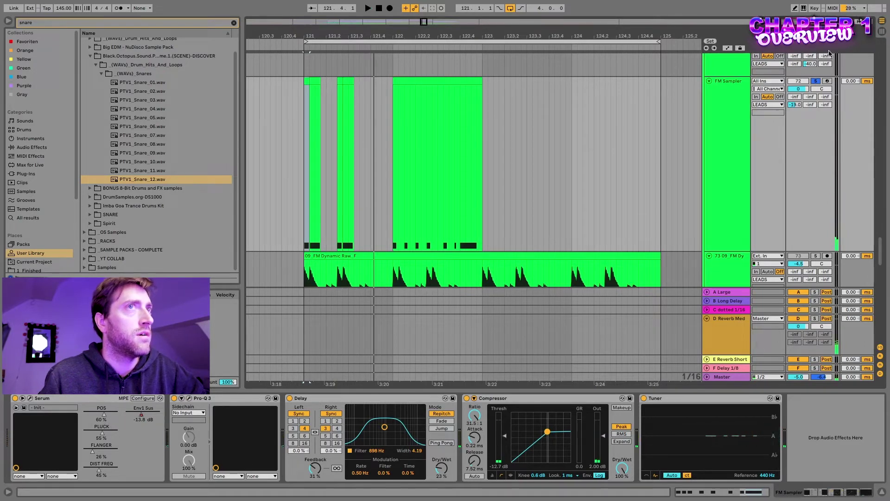
pyautogui.click(815, 81)
pyautogui.moveTo(659, 42); pyautogui.dragTo(481, 42)
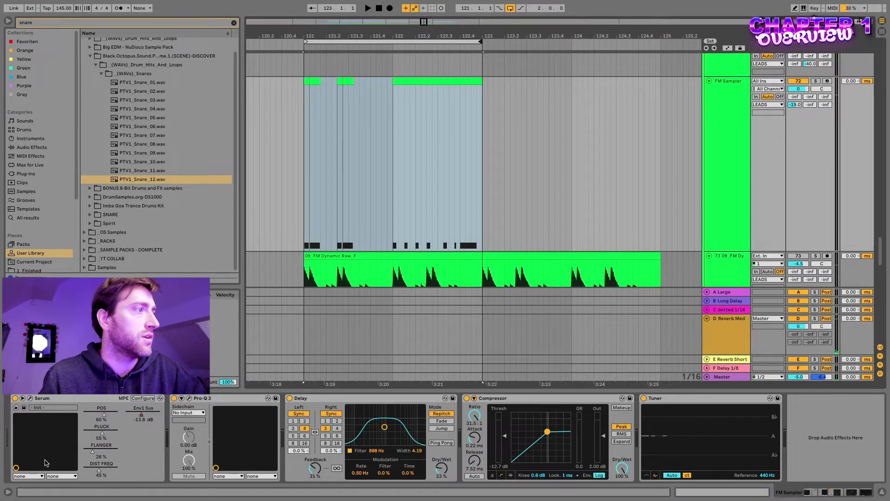
# Assign PLUCK to the horizontal axis and FLANGER to the vertical axis of Serum's XY pad.
pyautogui.click(38, 477)
pyautogui.click(27, 441)
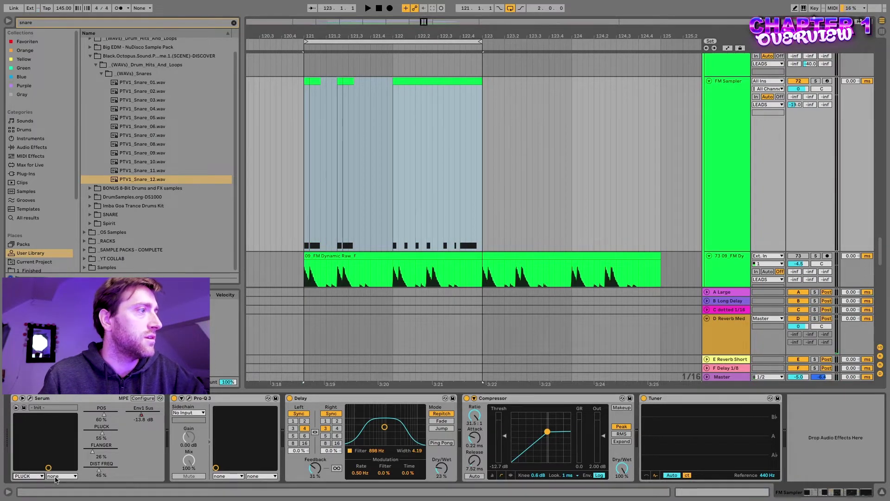
pyautogui.click(58, 476)
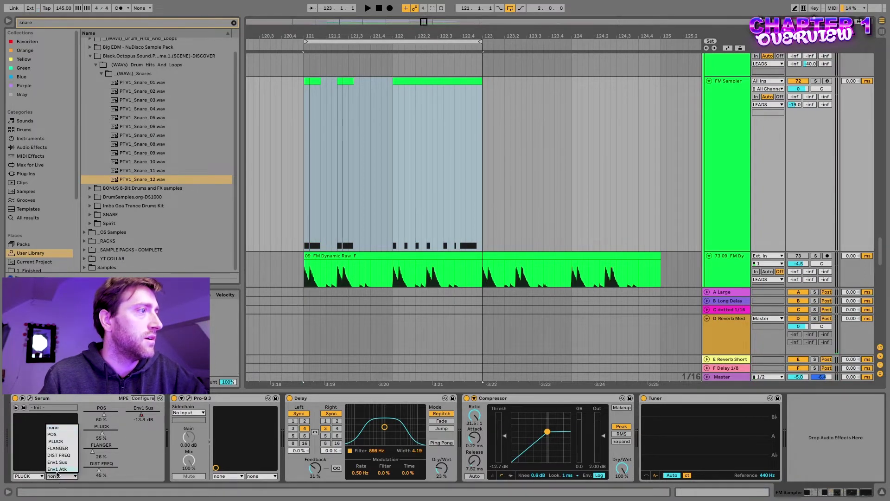
pyautogui.click(62, 449)
# Audition the loop while moving Serum's XY pad to PLUCK 53% and FLANGER 44%, and set DIST FREQ to 89%.
pyautogui.press('space')
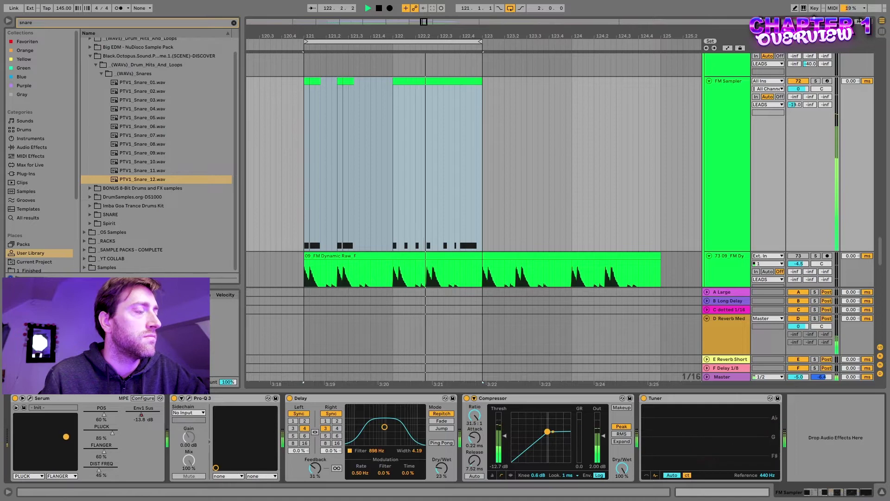
pyautogui.moveTo(99, 470); pyautogui.dragTo(115, 470)
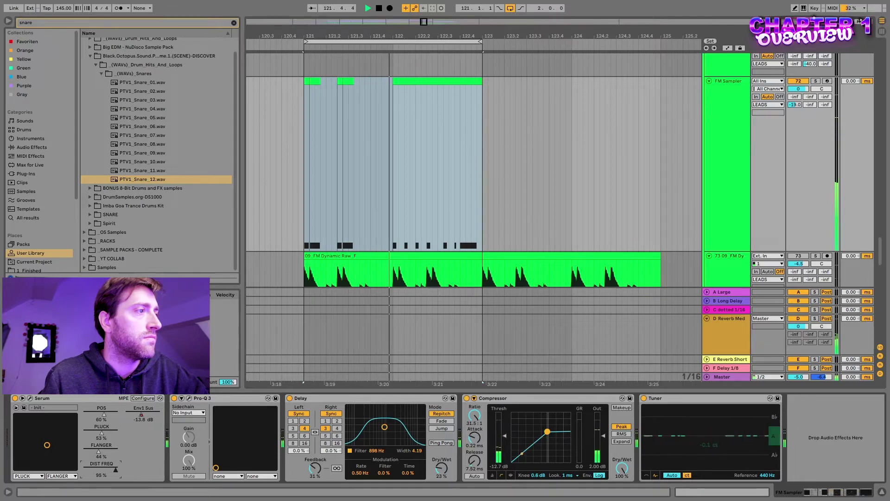
pyautogui.press('space')
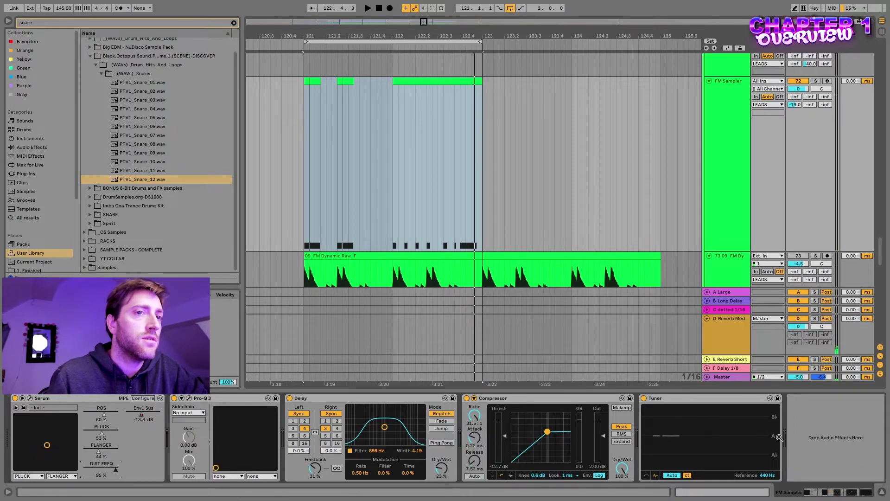
pyautogui.press('space')
pyautogui.moveTo(115, 470); pyautogui.dragTo(113, 470)
pyautogui.press('space')
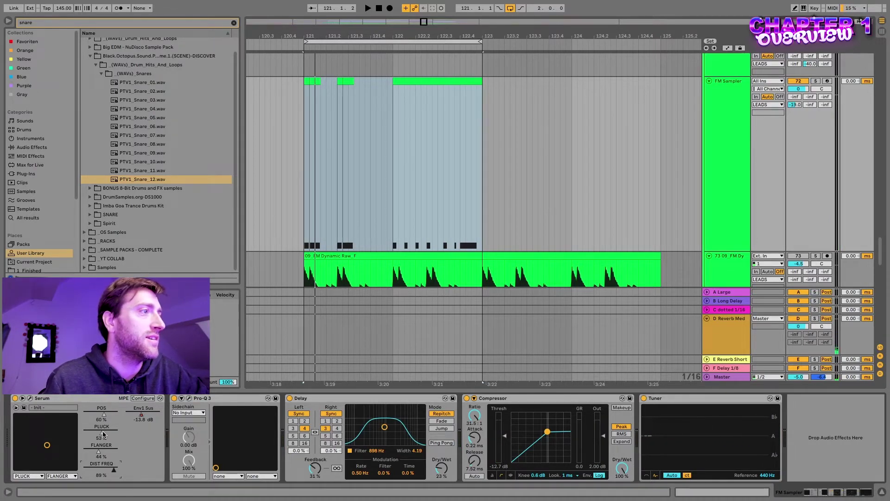
# Set Serum's PLUCK to 22% and DIST FREQ to 55% while auditioning the loop.
pyautogui.press('space')
pyautogui.moveTo(102, 434)
pyautogui.mouseDown()
pyautogui.moveTo(118, 434)
pyautogui.moveTo(91, 434)
pyautogui.mouseUp()
pyautogui.press('space')
pyautogui.moveTo(112, 470); pyautogui.dragTo(102, 470)
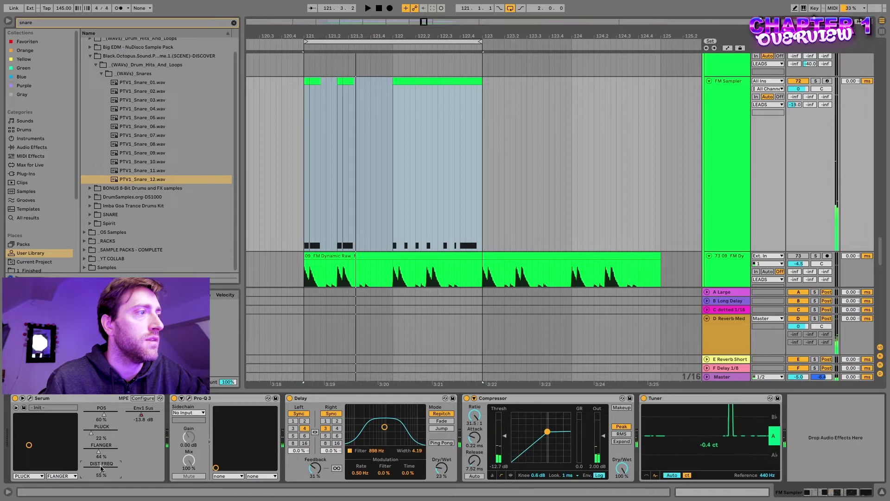
pyautogui.moveTo(91, 435); pyautogui.dragTo(118, 434)
pyautogui.press('space')
pyautogui.press('space')
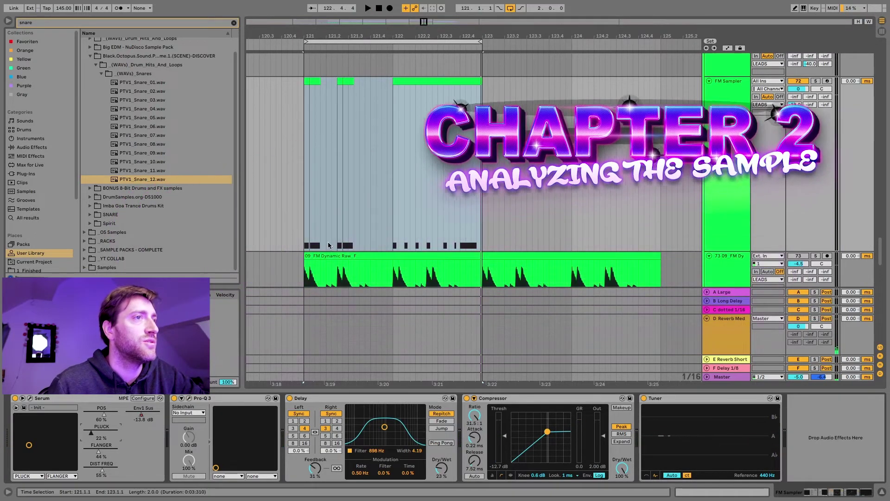
# Select the 09_FM Dynamic Raw_F audio clip and solo its track.
pyautogui.scroll(-4, 337, 245)
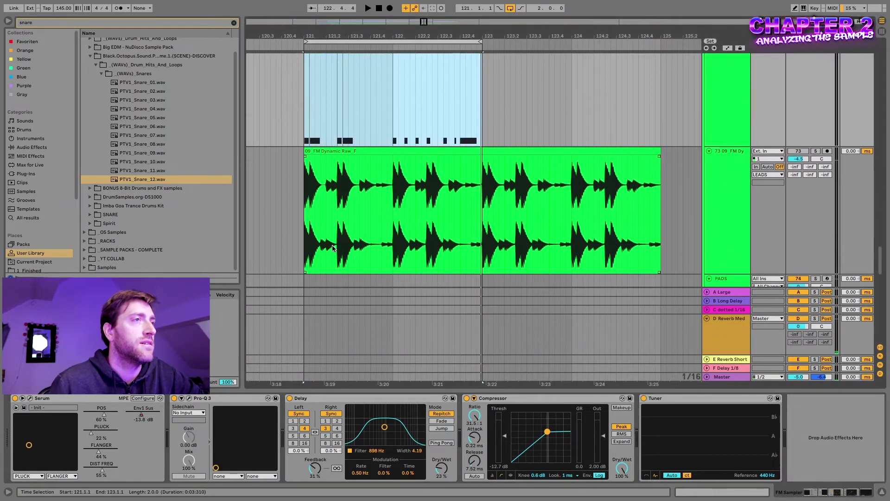
pyautogui.click(367, 150)
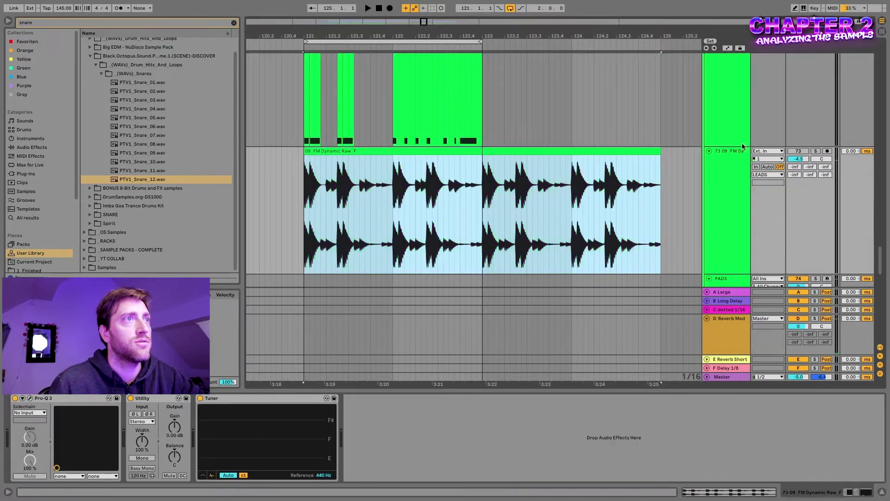
pyautogui.click(816, 150)
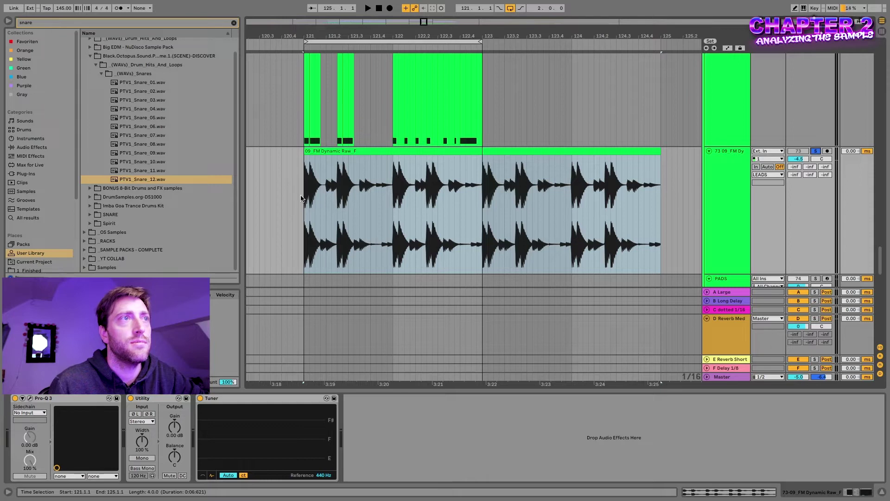
# Examine the clip's first two hits at close range, comparing their lengths with the MIDI notes on the FM Sampler track.
pyautogui.scroll(8, 310, 199)
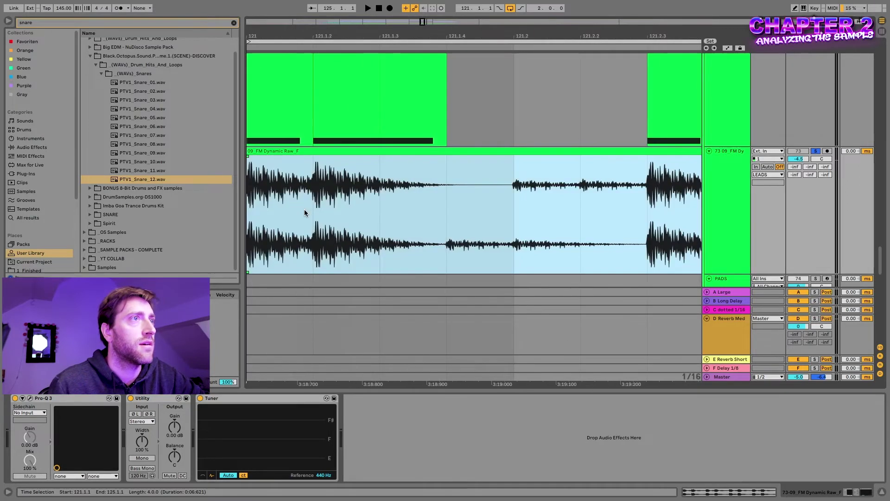
pyautogui.moveTo(304, 168); pyautogui.dragTo(283, 178)
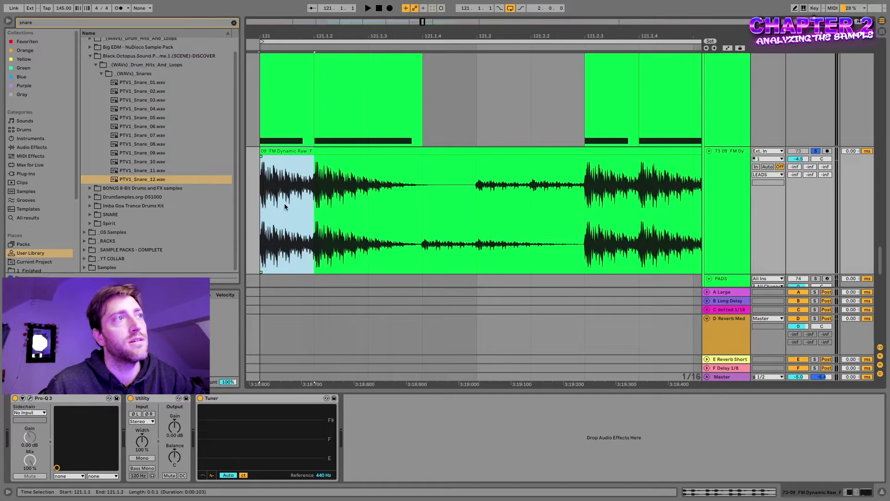
pyautogui.scroll(2, 295, 190)
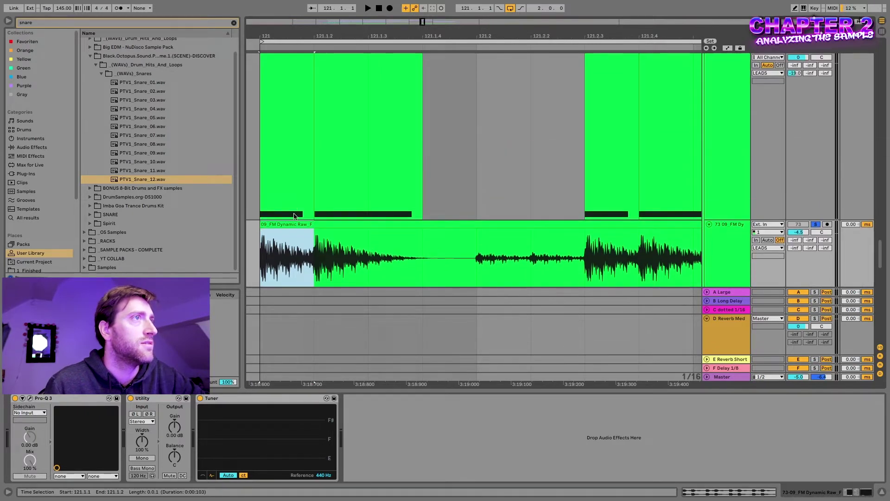
pyautogui.moveTo(309, 217); pyautogui.dragTo(329, 209)
pyautogui.scroll(-1, 395, 222)
pyautogui.scroll(-1, 395, 222)
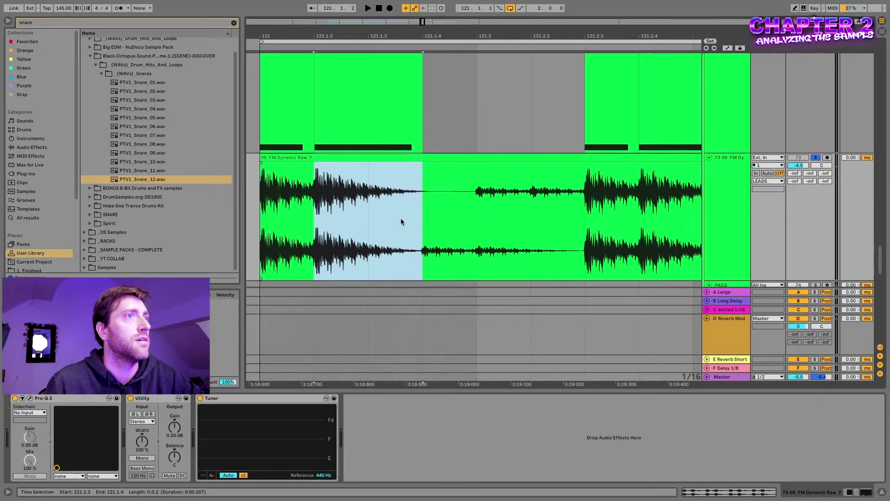
pyautogui.scroll(-3, 402, 219)
pyautogui.click(432, 227)
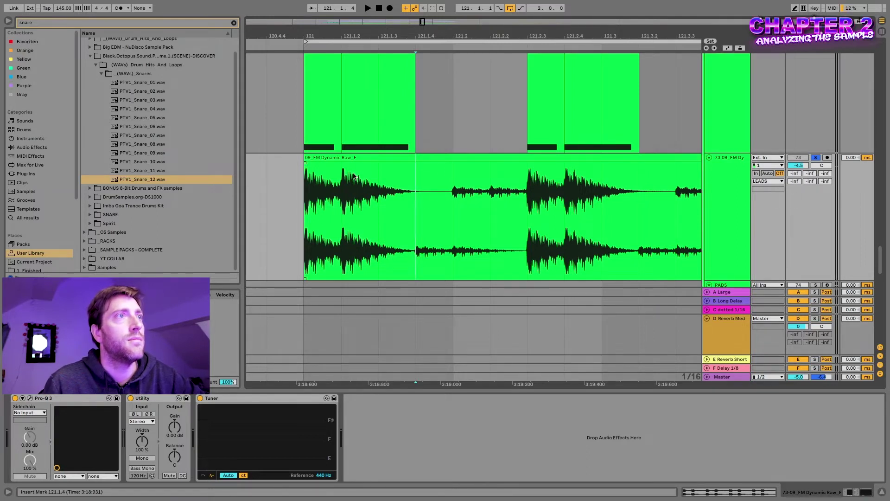
# Compare the sixteenth-note echo positions after the second hit in the upper and lower channels of the audio clip.
pyautogui.click(344, 171)
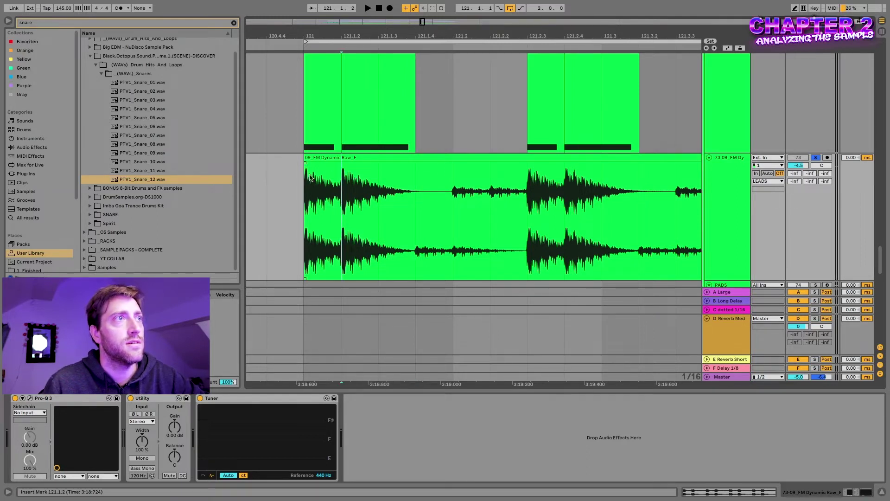
pyautogui.click(380, 176)
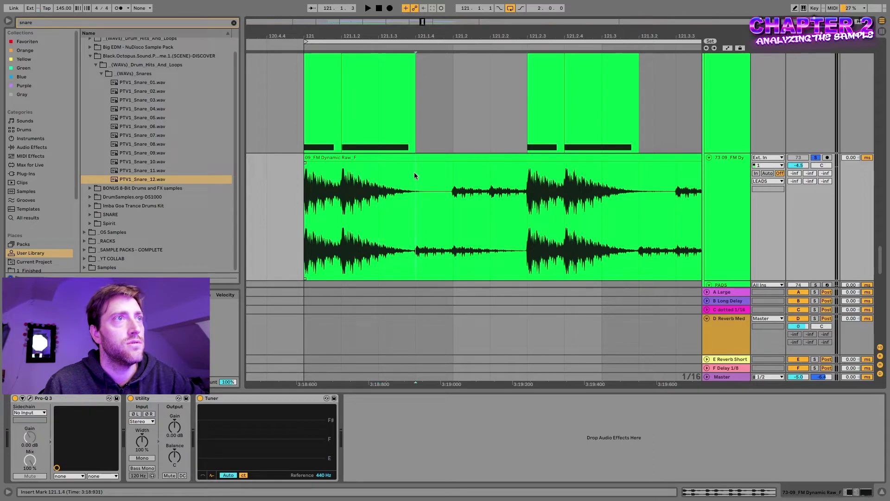
pyautogui.click(454, 179)
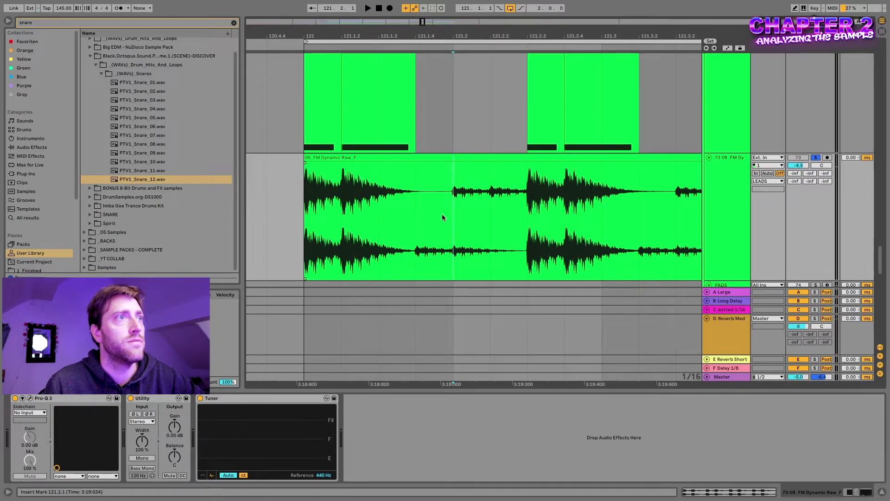
pyautogui.click(342, 228)
pyautogui.click(379, 227)
pyautogui.click(416, 232)
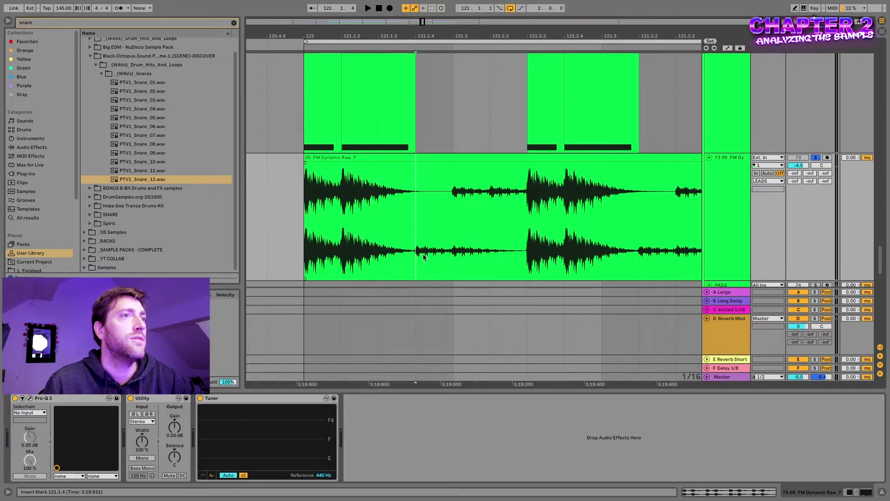
pyautogui.scroll(1, 422, 254)
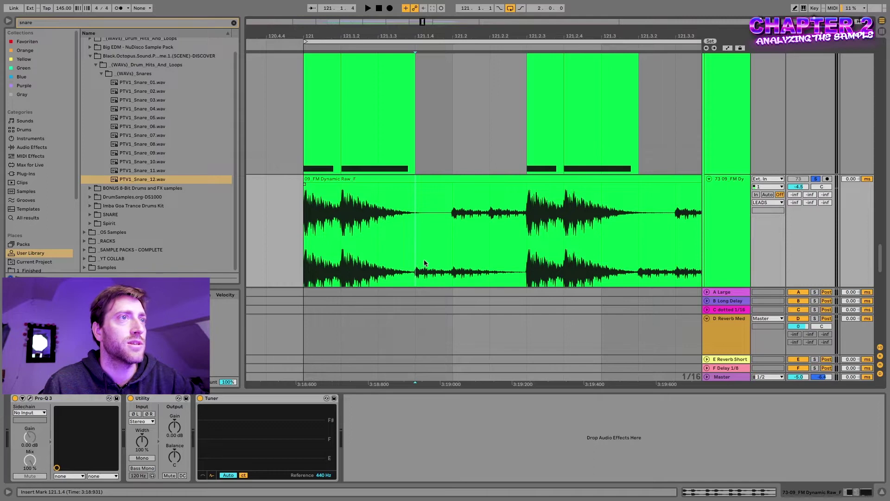
pyautogui.scroll(1, 660, 156)
# Review the FM Sampler track's Delay settings against the echoes in the audio clip's waveform.
pyautogui.click(711, 130)
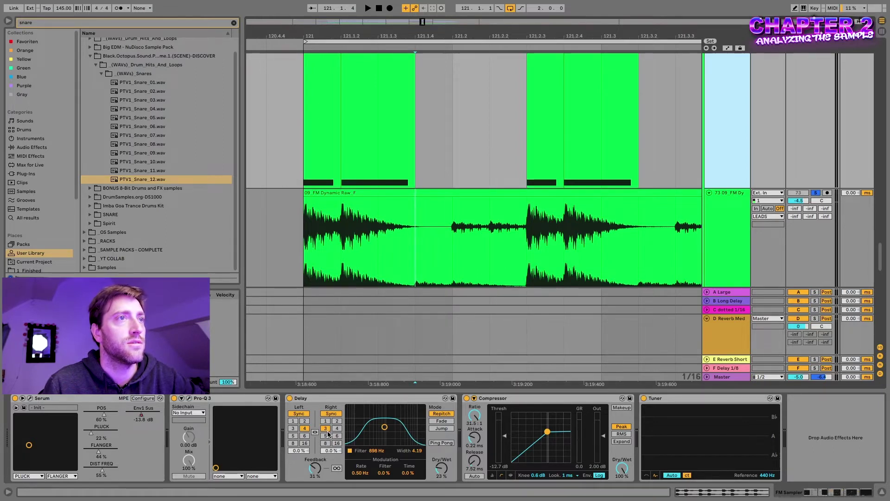
pyautogui.scroll(-1, 427, 223)
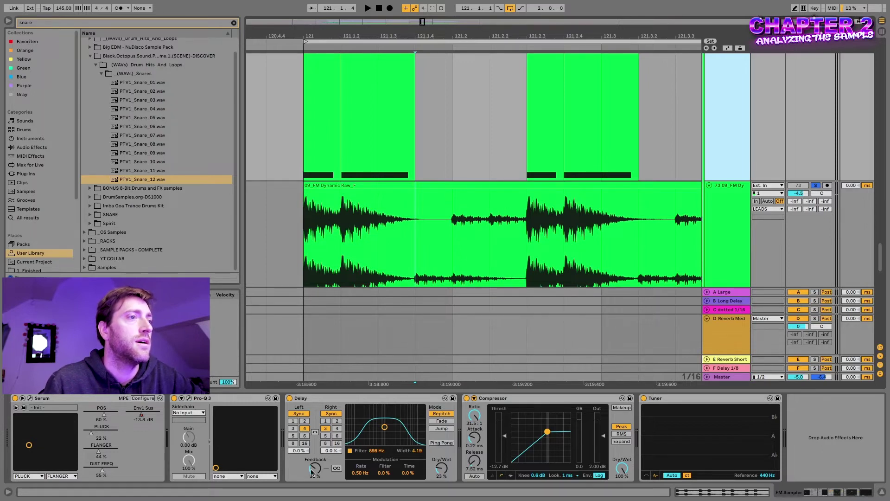
pyautogui.click(722, 226)
pyautogui.hscroll(1, 722, 226)
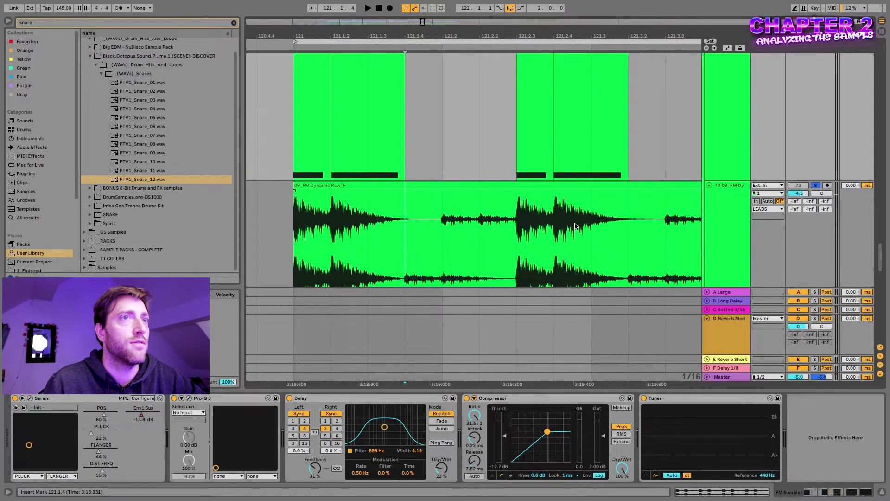
pyautogui.scroll(1, 545, 205)
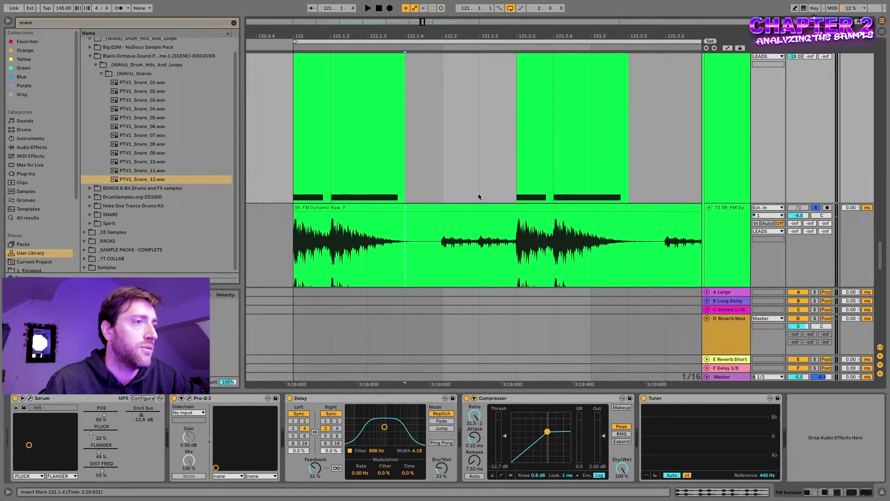
pyautogui.scroll(-1, 474, 213)
pyautogui.scroll(2, 485, 224)
# Group the FM Sampler track's devices into an Instrument Rack, name its chain Original and duplicate it as New Try.
pyautogui.click(727, 138)
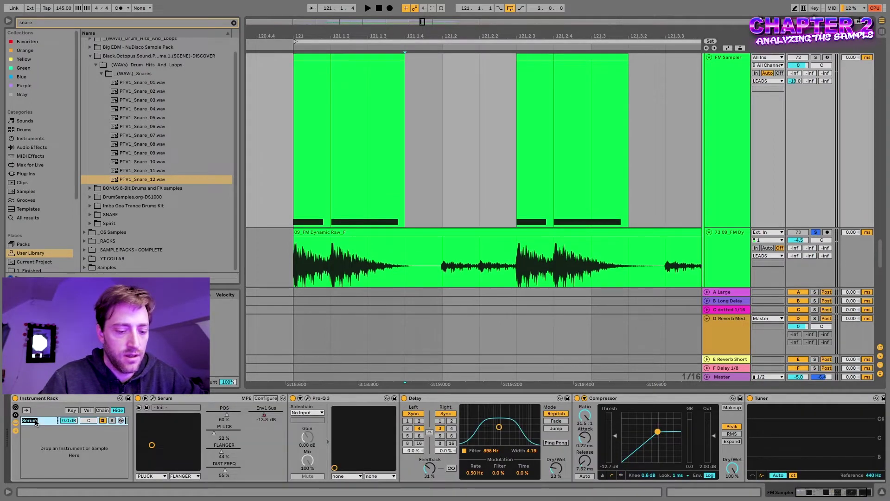
pyautogui.write('Ref')
pyautogui.press('Return')
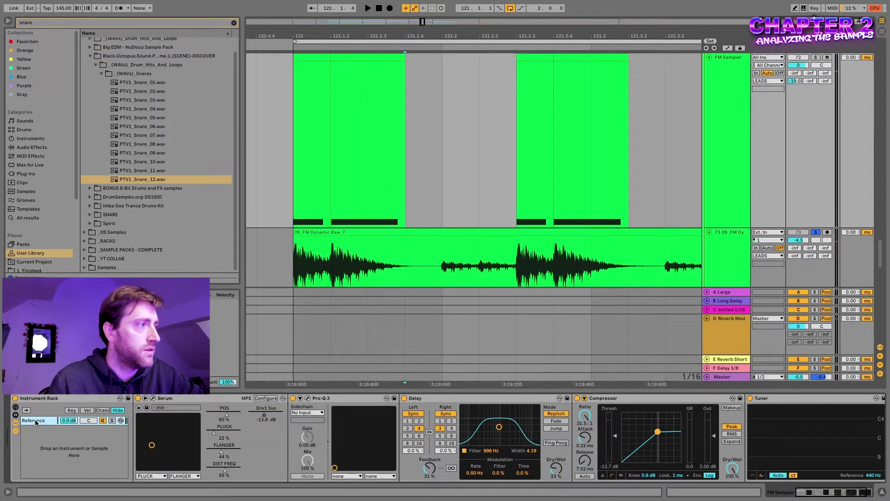
pyautogui.write('Original')
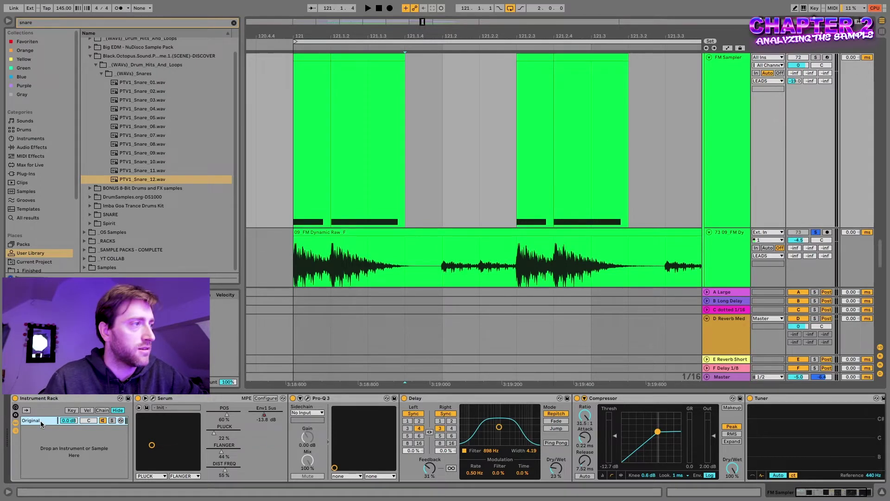
pyautogui.rightClick(40, 424)
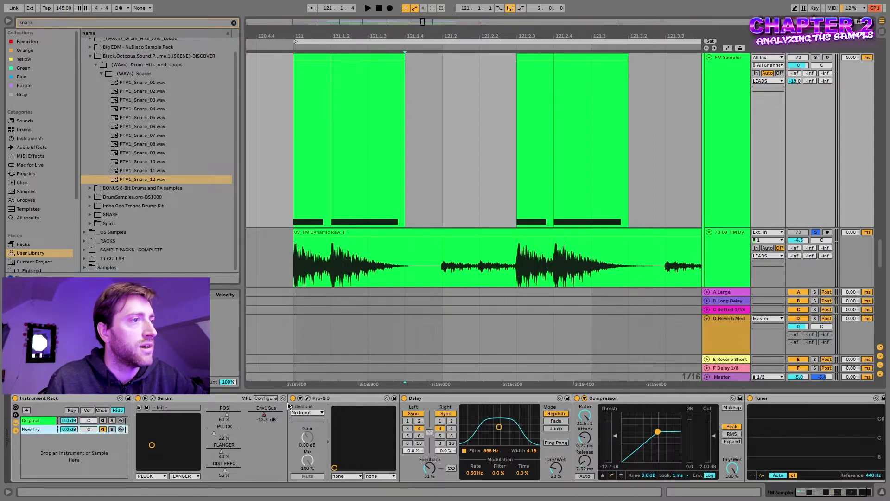
# Turn off Pro-Q 3, Delay and Compressor in the New Try chain, keeping that chain selected.
pyautogui.click(292, 398)
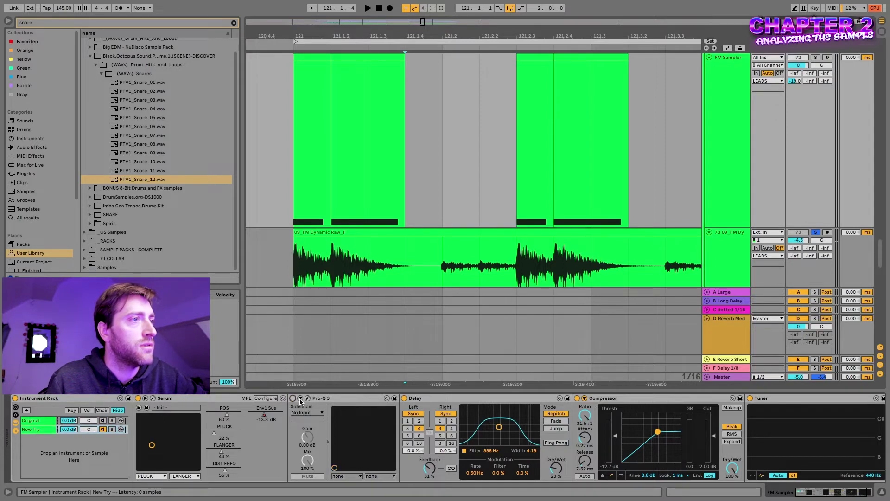
pyautogui.click(404, 398)
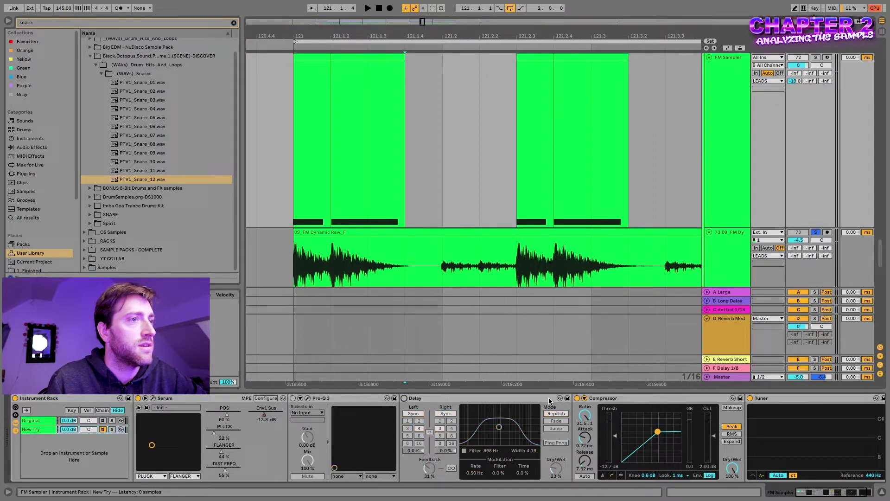
pyautogui.click(577, 398)
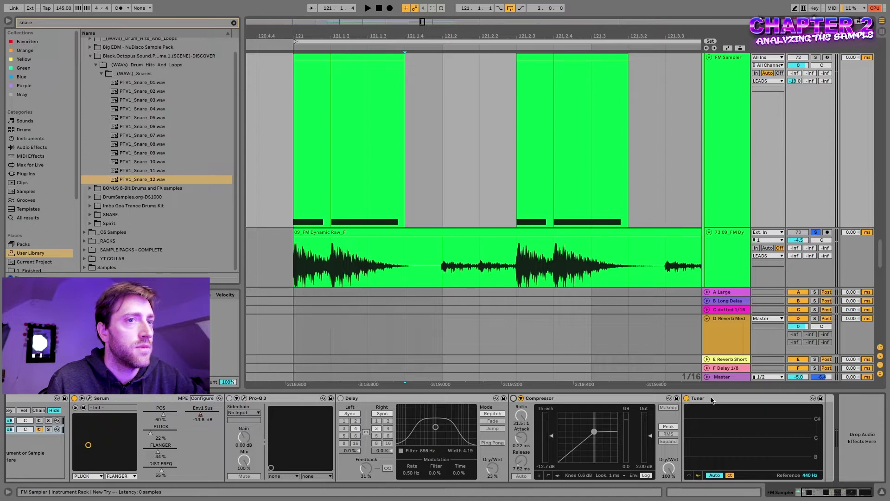
pyautogui.hscroll(-3, 212, 401)
pyautogui.click(33, 434)
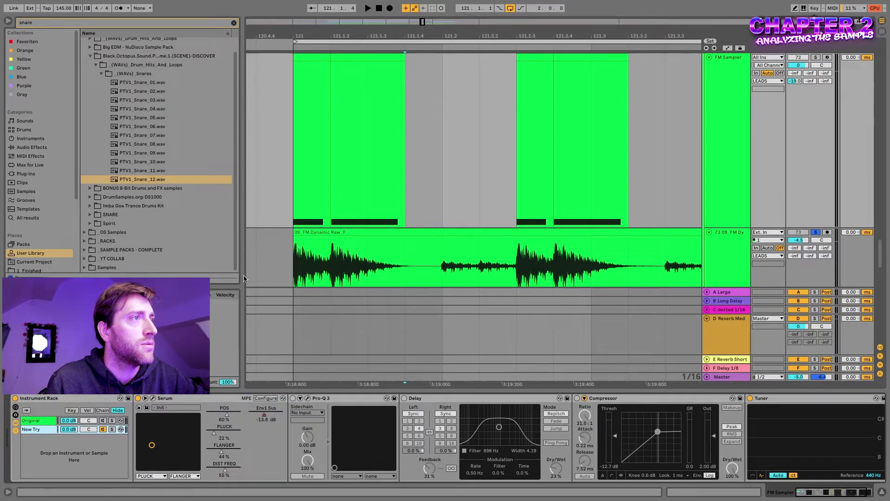
# Narrow the browser pane to widen the arrangement, and solo the FM Sampler track.
pyautogui.moveTo(242, 277); pyautogui.dragTo(118, 276)
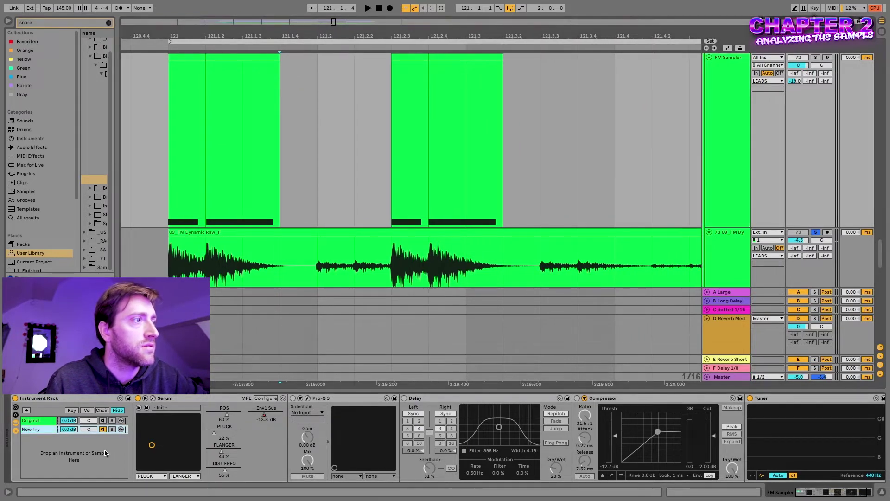
pyautogui.scroll(2, 693, 223)
pyautogui.click(816, 98)
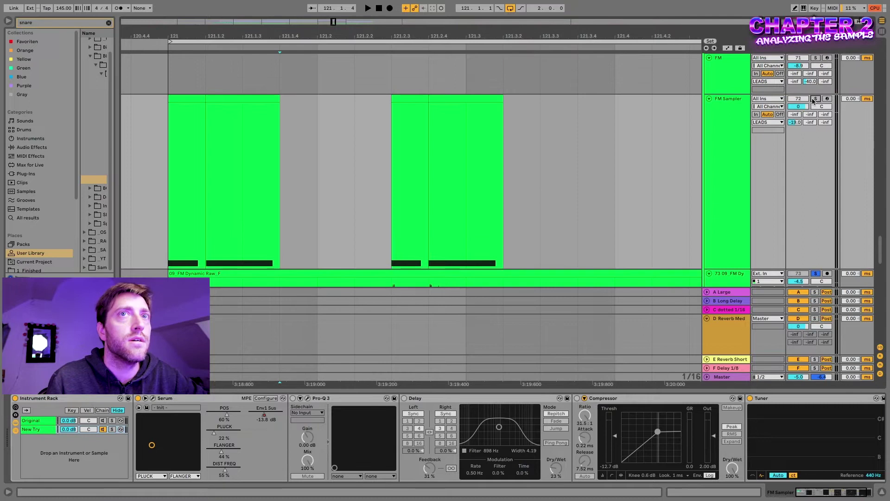
pyautogui.scroll(-1, 401, 141)
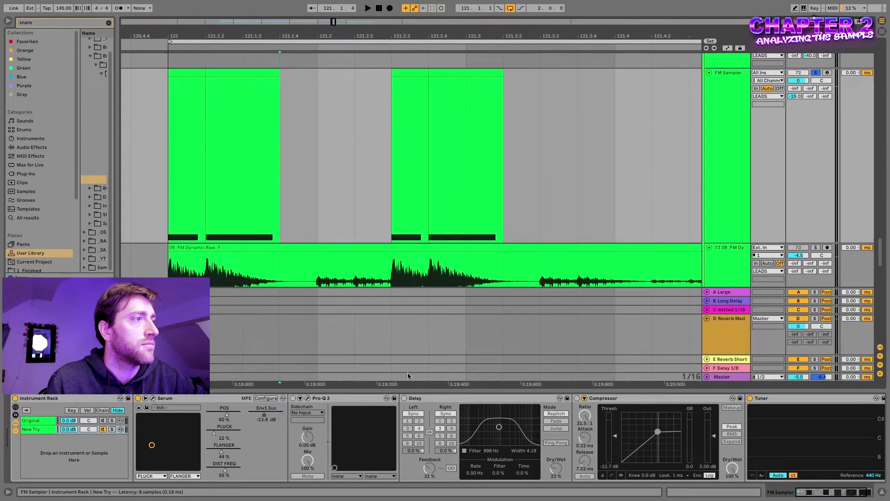
# Open Serum in the New Try chain and reset it to the Init preset, placing its window clear of the FM Sampler clips.
pyautogui.click(152, 398)
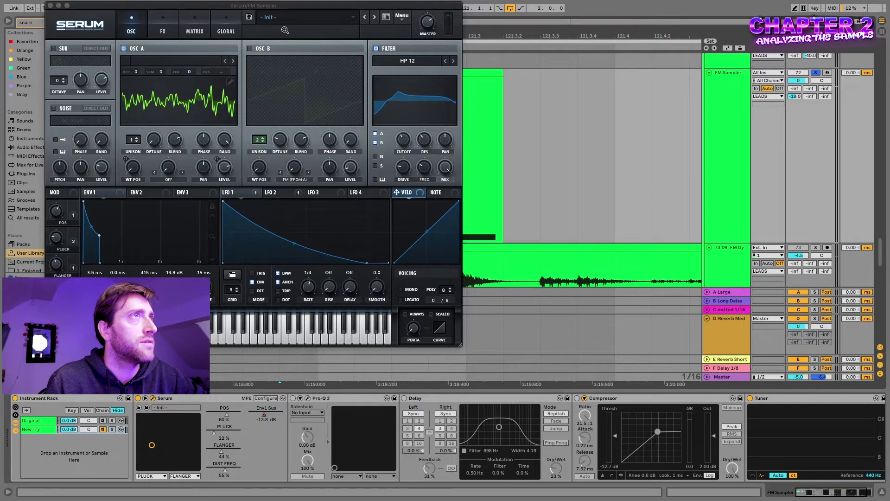
pyautogui.click(280, 19)
pyautogui.click(400, 17)
pyautogui.click(400, 17)
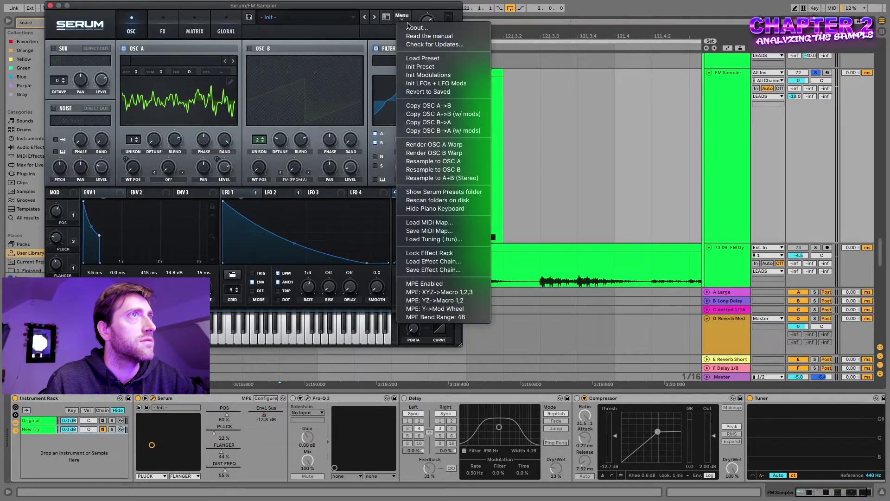
pyautogui.click(420, 67)
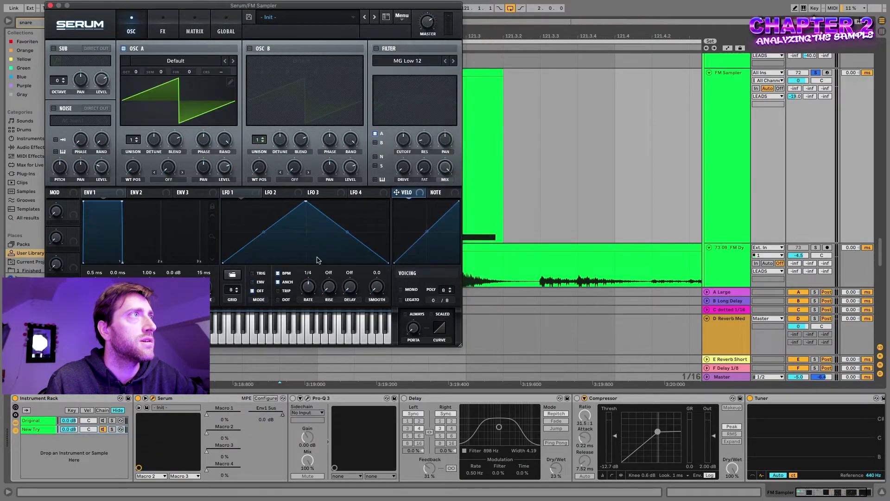
pyautogui.moveTo(312, 7); pyautogui.dragTo(633, 149)
# Play the initialized patch and open the first FM Sampler MIDI clip to examine its note.
pyautogui.press('space')
pyautogui.press('space')
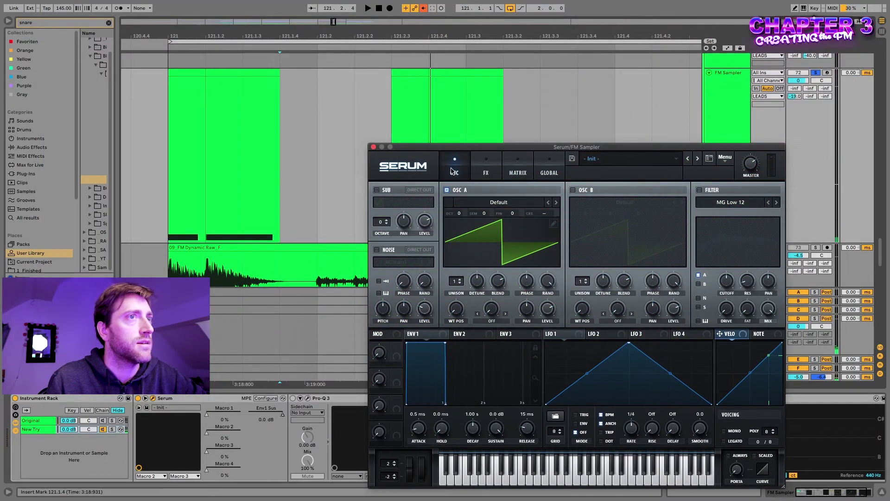
pyautogui.click(197, 73)
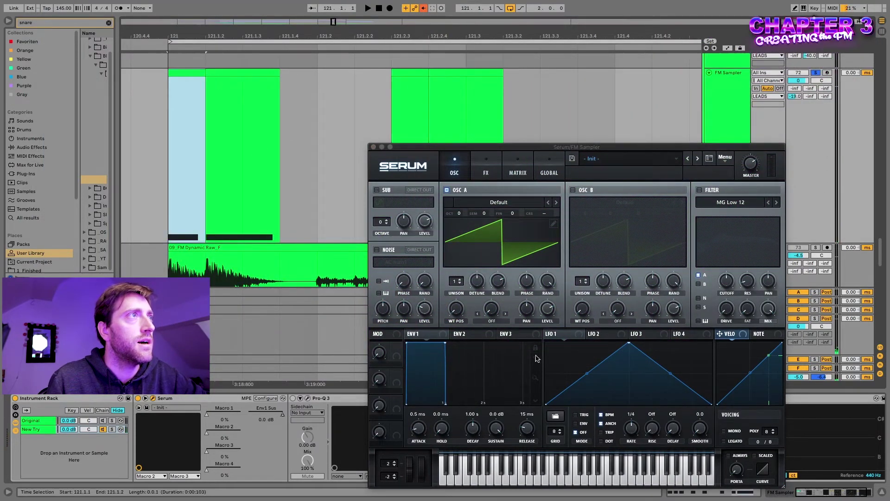
pyautogui.click(697, 492)
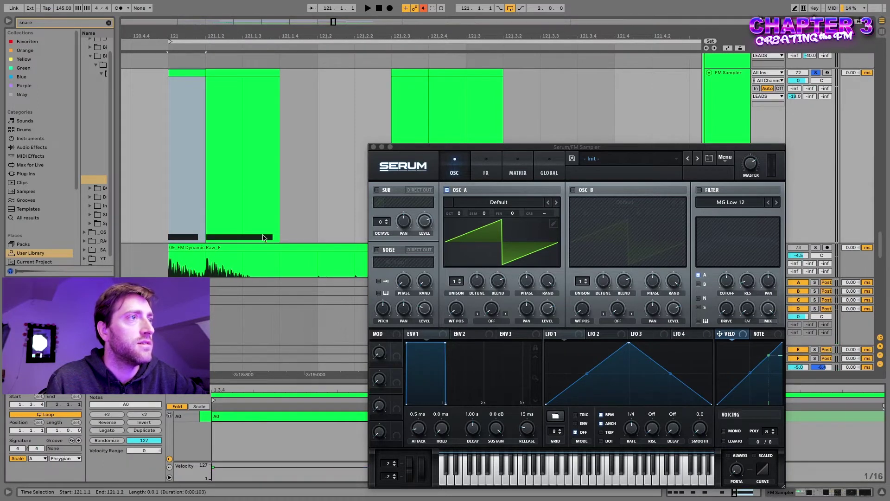
# Import the 09_FM Dynamic Raw_F audio clip into Serum's oscillator A as its wavetable.
pyautogui.click(228, 250)
pyautogui.moveTo(229, 249); pyautogui.dragTo(499, 229)
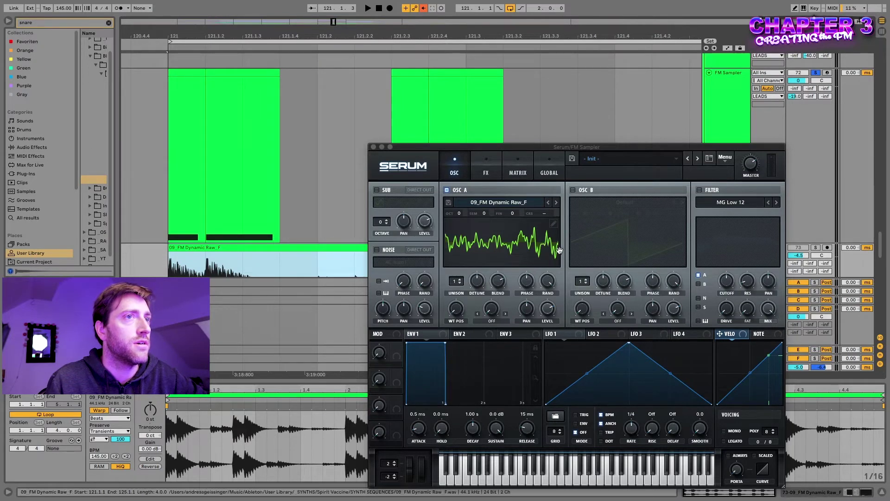
pyautogui.moveTo(453, 149); pyautogui.dragTo(274, 97)
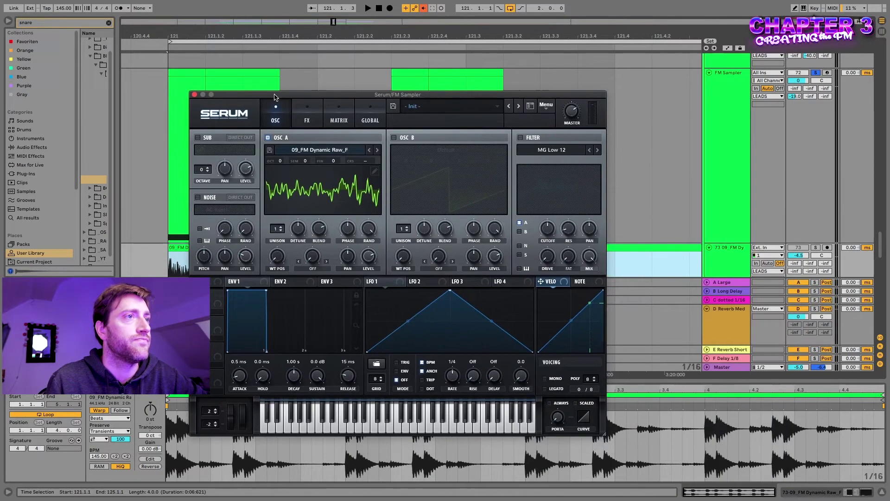
# Assign Macro 1 to oscillator A's wavetable position and rename the macro WT POS.
pyautogui.scroll(-1, 326, 399)
pyautogui.moveTo(218, 303); pyautogui.dragTo(279, 263)
pyautogui.doubleClick(213, 312)
pyautogui.write('WT POS')
pyautogui.press('Return')
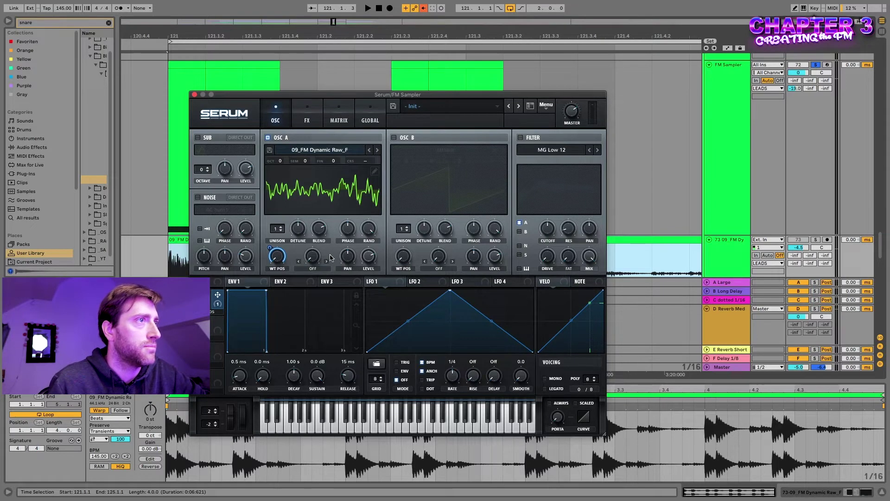
# Raise the WT POS macro to choose a wavetable frame and audition the sound.
pyautogui.moveTo(255, 95); pyautogui.dragTo(331, 90)
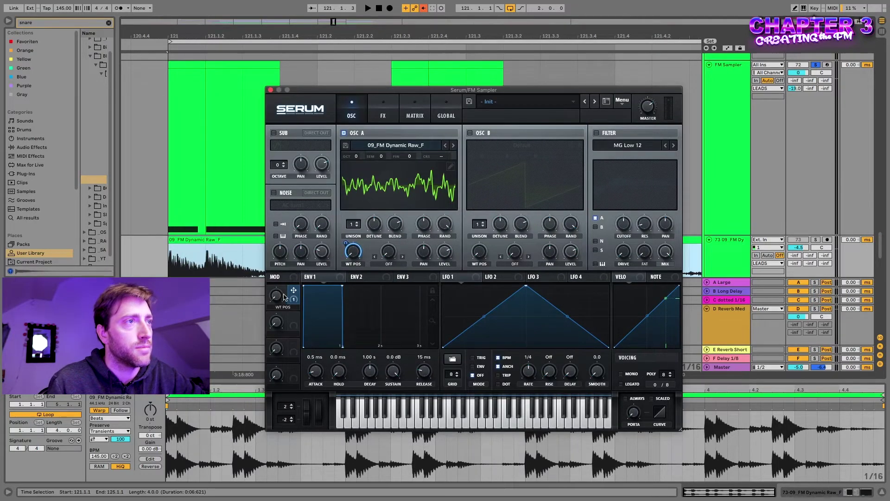
pyautogui.moveTo(277, 301)
pyautogui.mouseDown()
pyautogui.moveTo(282, 196)
pyautogui.moveTo(281, 285)
pyautogui.mouseUp()
pyautogui.press('space')
pyautogui.press('space')
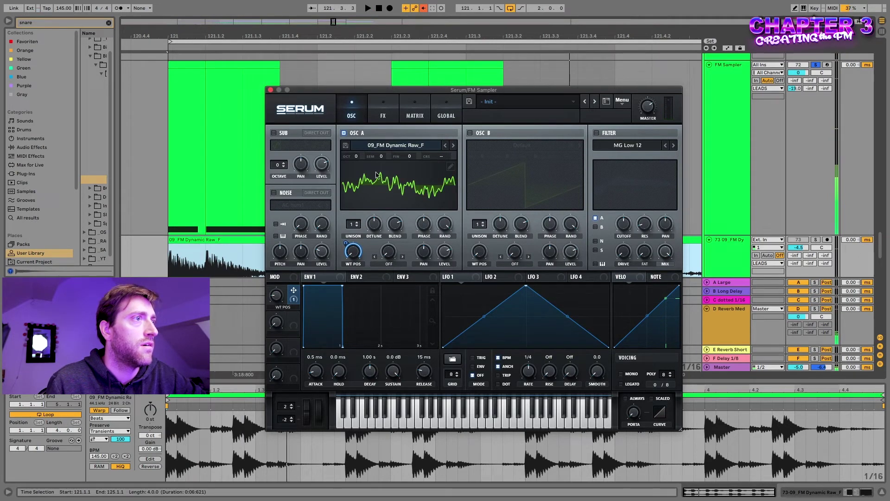
# Shape LFO 1 as a curved falling decay that reaches zero before the cycle ends, and set it to ENV mode.
pyautogui.moveTo(395, 93); pyautogui.dragTo(335, 102)
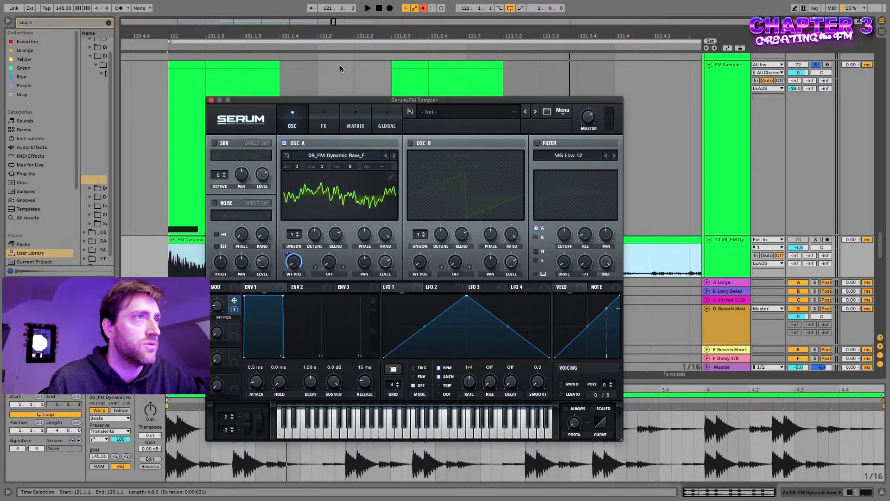
pyautogui.moveTo(319, 96); pyautogui.dragTo(451, 102)
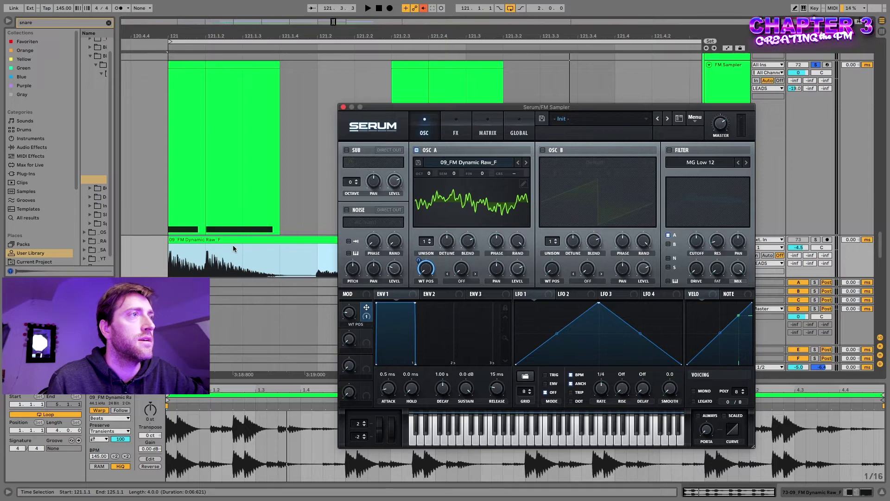
pyautogui.scroll(-1, 233, 249)
pyautogui.scroll(-3, 234, 249)
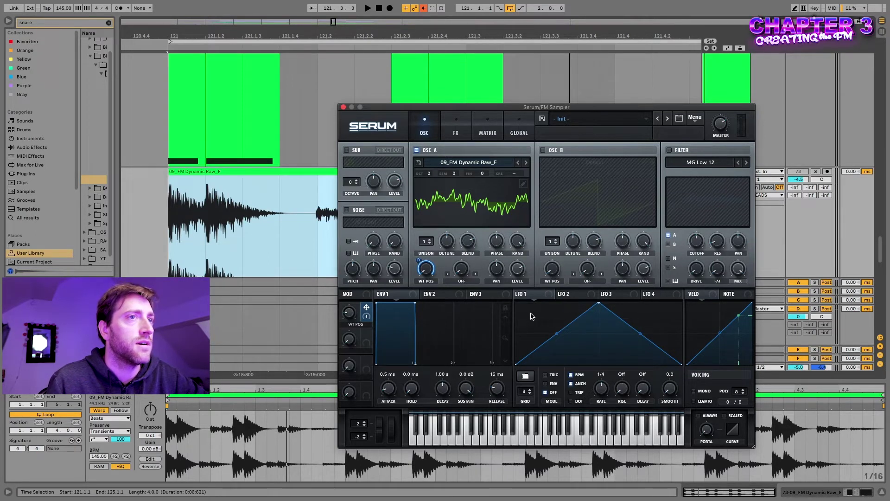
pyautogui.moveTo(599, 304); pyautogui.dragTo(516, 303)
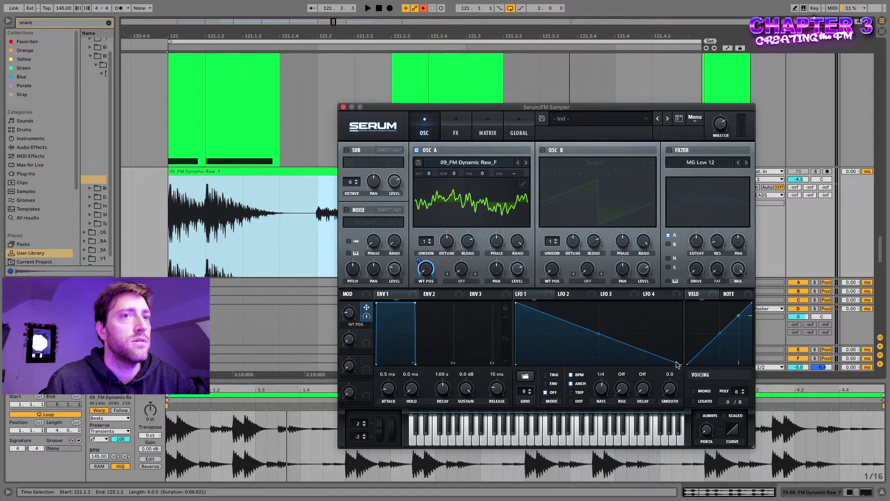
pyautogui.moveTo(674, 364); pyautogui.dragTo(648, 377)
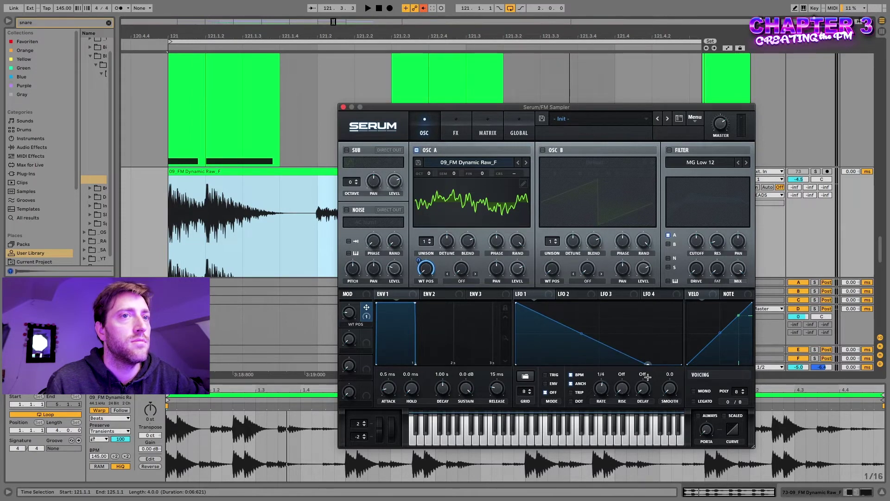
pyautogui.moveTo(581, 332); pyautogui.dragTo(580, 345)
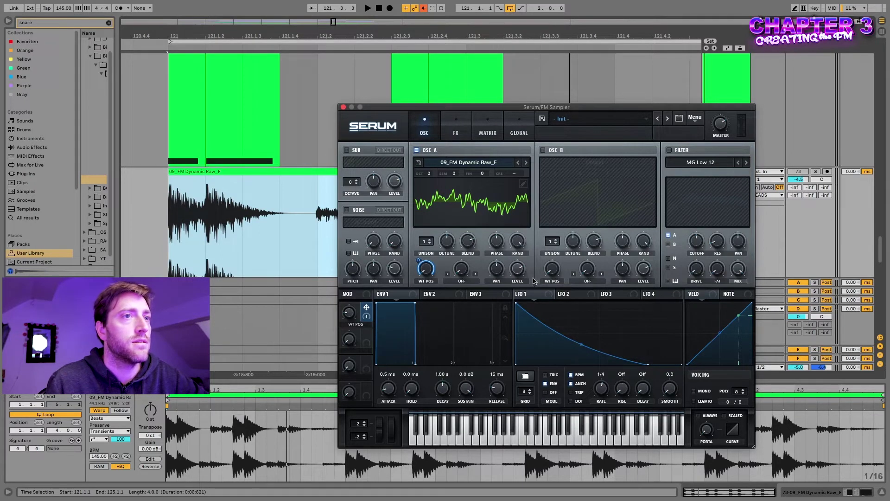
# Modulate oscillator A's level with LFO 1 and set Macro 2 as that routing's auxiliary source in the matrix.
pyautogui.moveTo(518, 293); pyautogui.dragTo(517, 269)
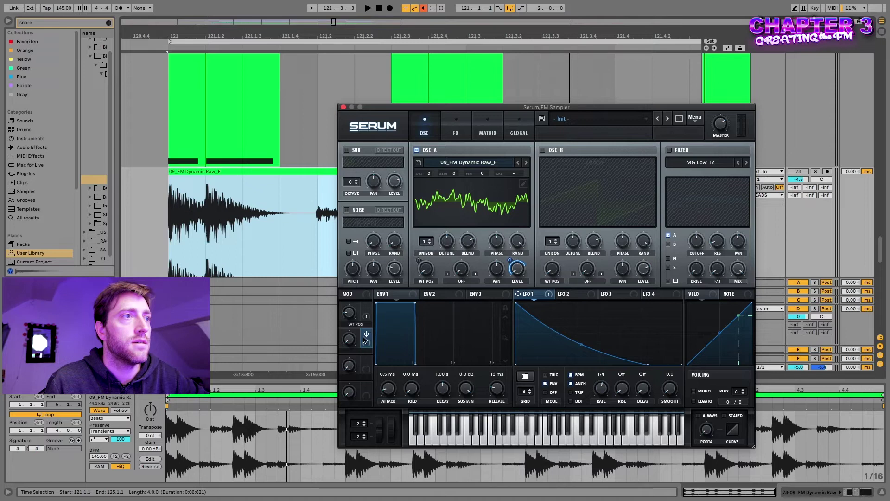
pyautogui.click(456, 128)
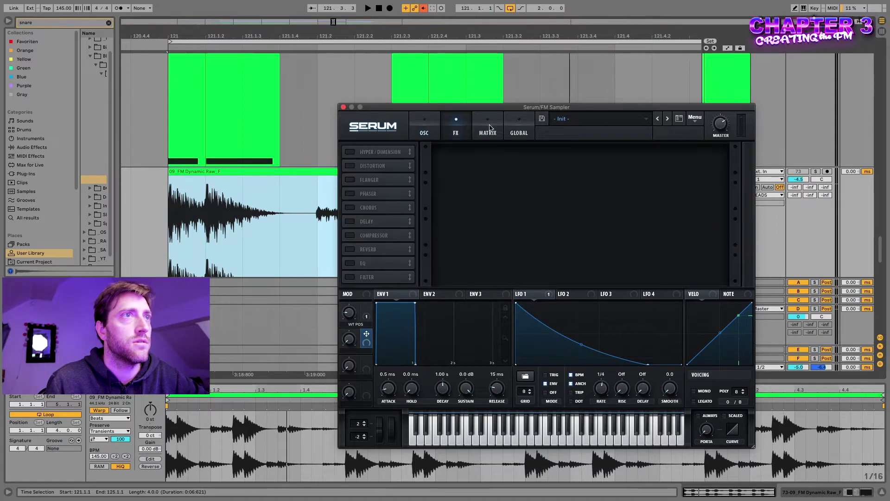
pyautogui.click(487, 129)
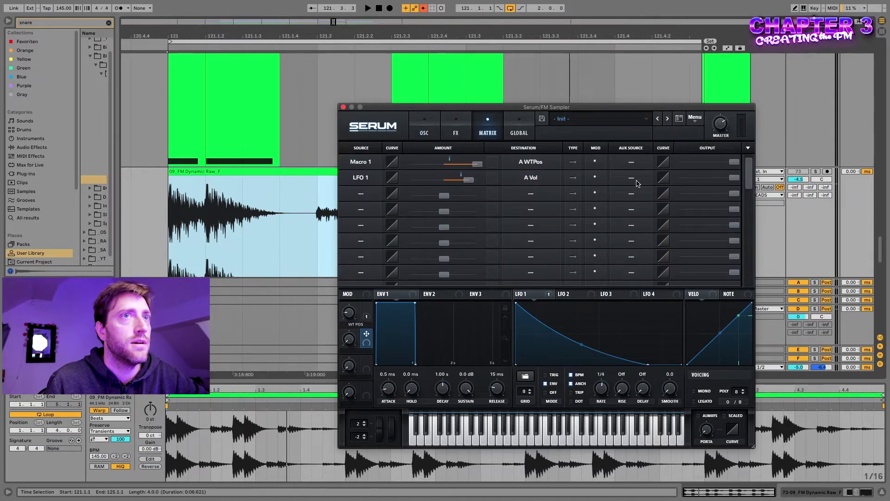
pyautogui.moveTo(366, 334); pyautogui.dragTo(633, 181)
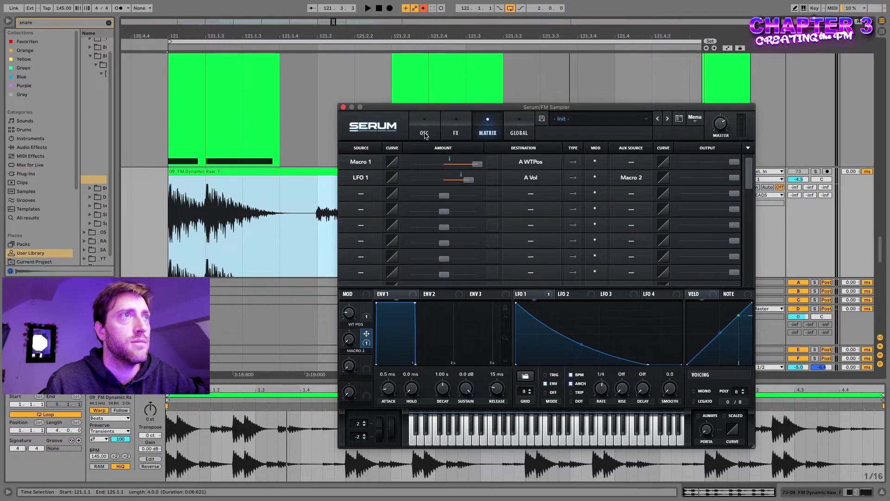
# Adjust Macro 2 while playing the clip to test its control over LFO 1's modulation of oscillator A's level.
pyautogui.click(422, 133)
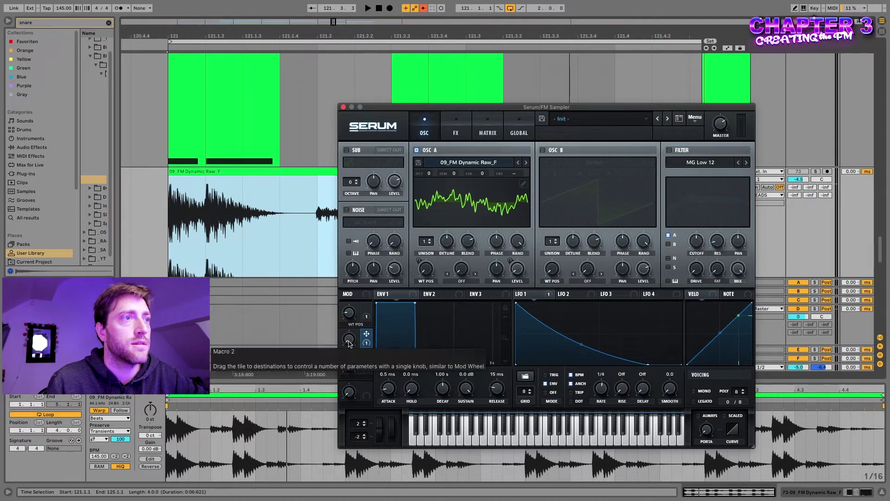
pyautogui.moveTo(344, 314); pyautogui.dragTo(347, 451)
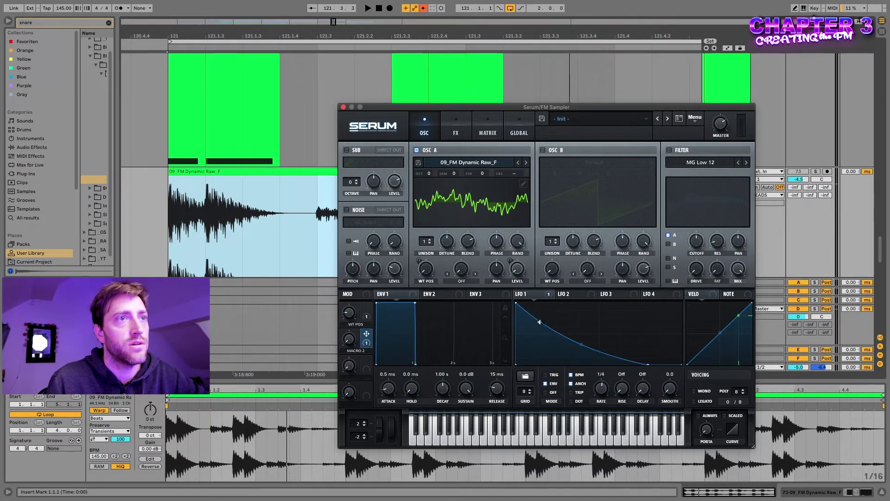
pyautogui.press('space')
pyautogui.press('space')
pyautogui.moveTo(349, 340); pyautogui.dragTo(355, 213)
pyautogui.press('space')
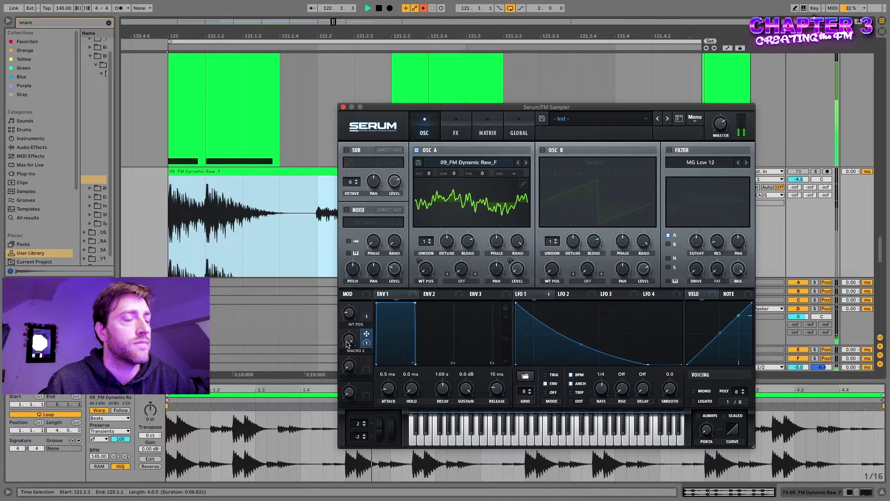
pyautogui.press('space')
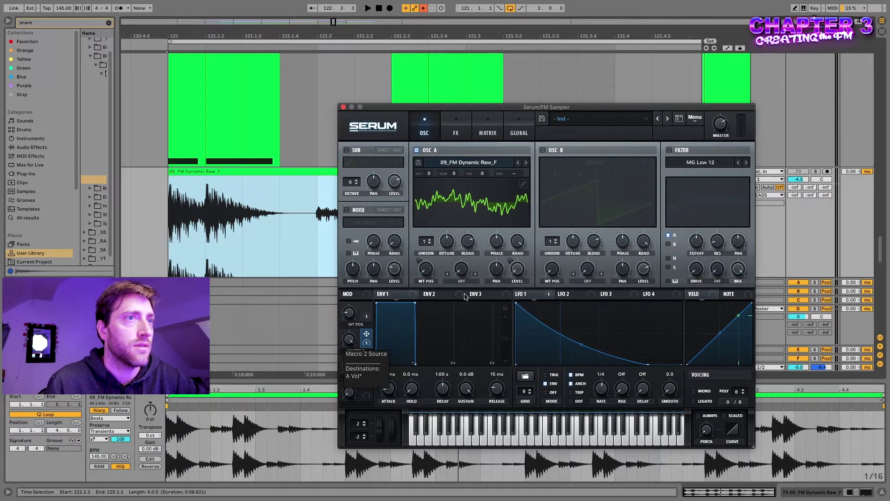
# Assign Macro 2 directly to oscillator A's level and rename the macro PLUCK.
pyautogui.moveTo(367, 335); pyautogui.dragTo(517, 269)
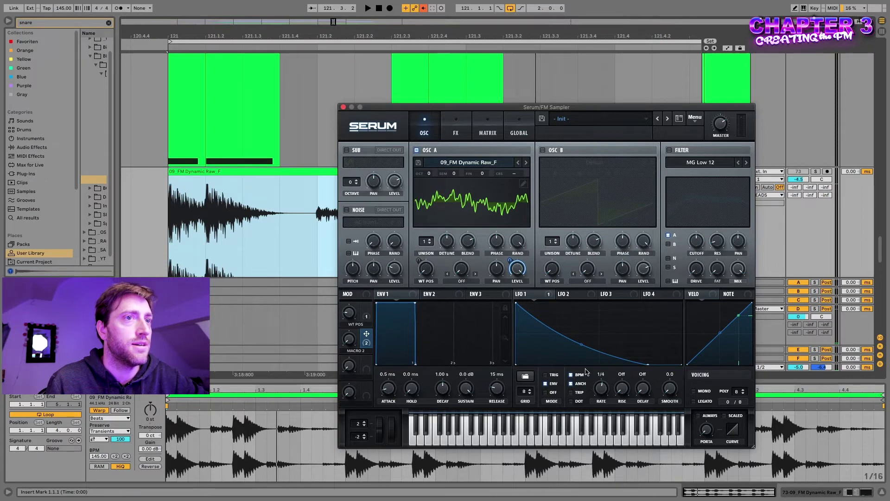
pyautogui.doubleClick(351, 353)
pyautogui.write('PLUCK')
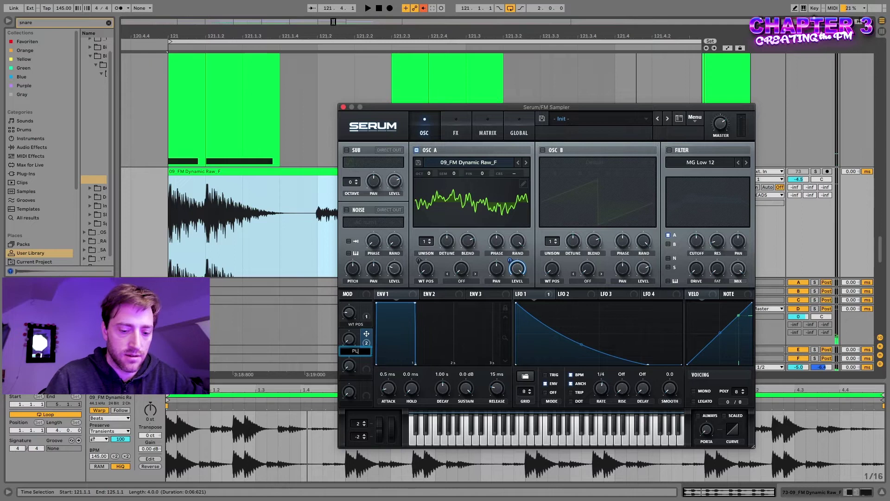
pyautogui.press('Return')
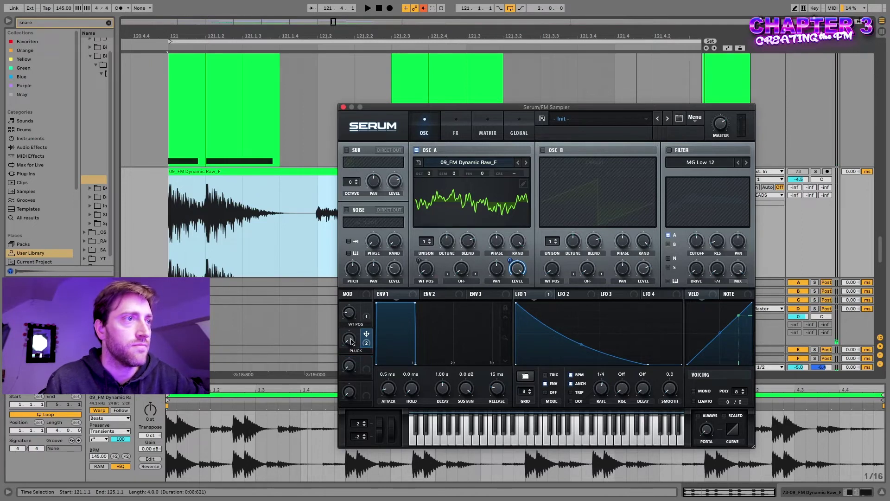
# Audition the patch with the PLUCK macro set to 34%, and open Serum's effects page.
pyautogui.press('space')
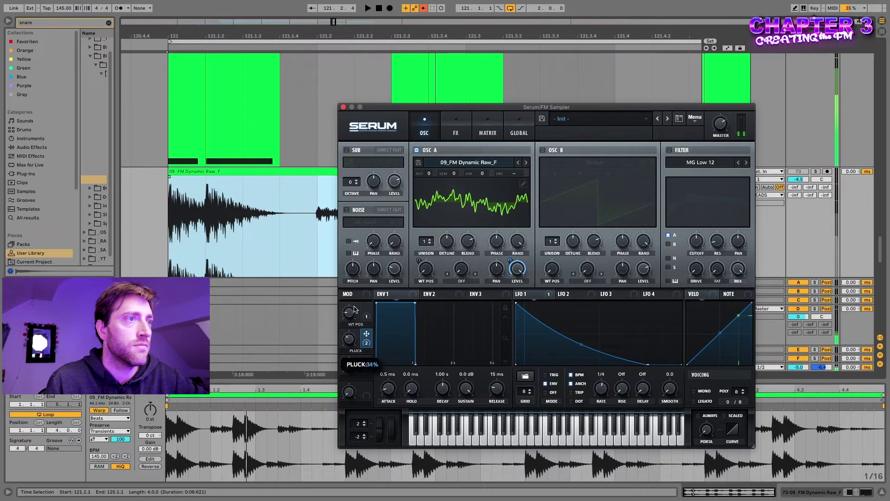
pyautogui.press('space')
pyautogui.click(456, 133)
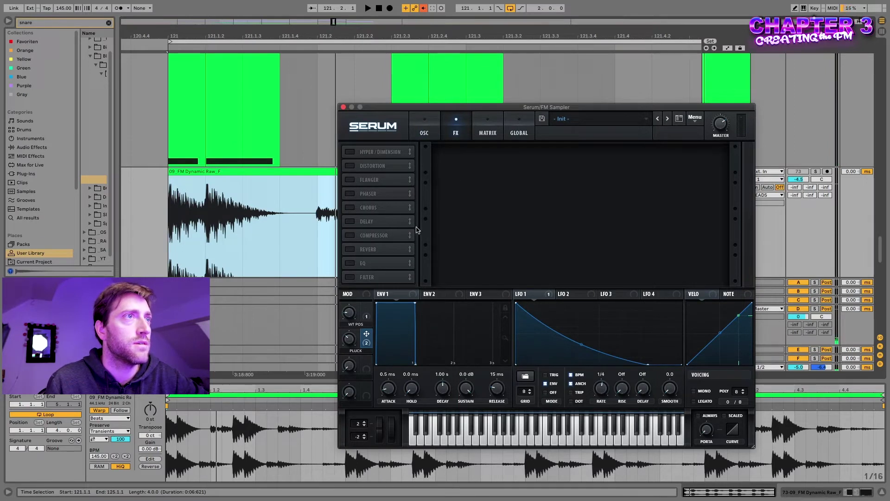
pyautogui.moveTo(718, 121)
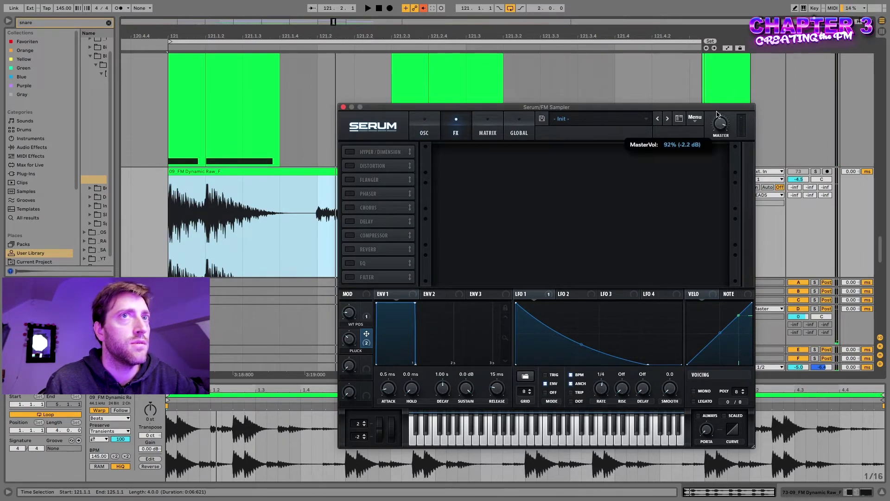
pyautogui.moveTo(676, 108); pyautogui.dragTo(626, 112)
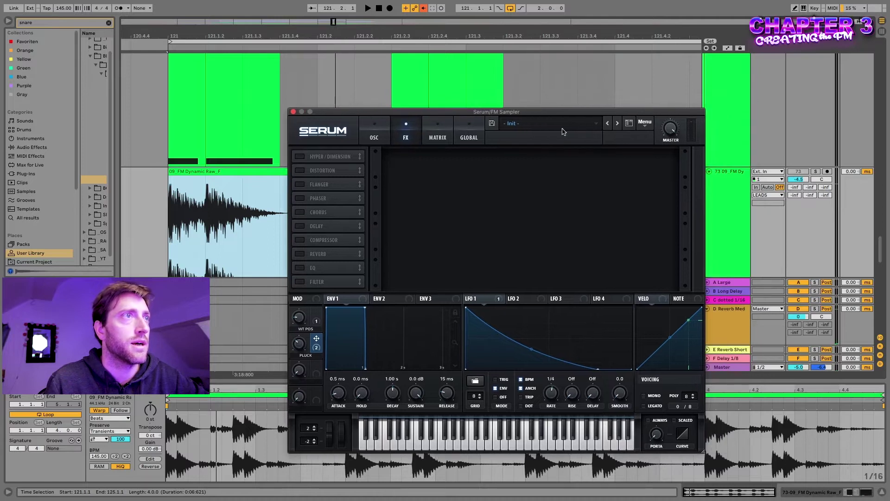
# Enable the Distortion effect and step through its types during playback, ending on Diode 2.
pyautogui.click(300, 171)
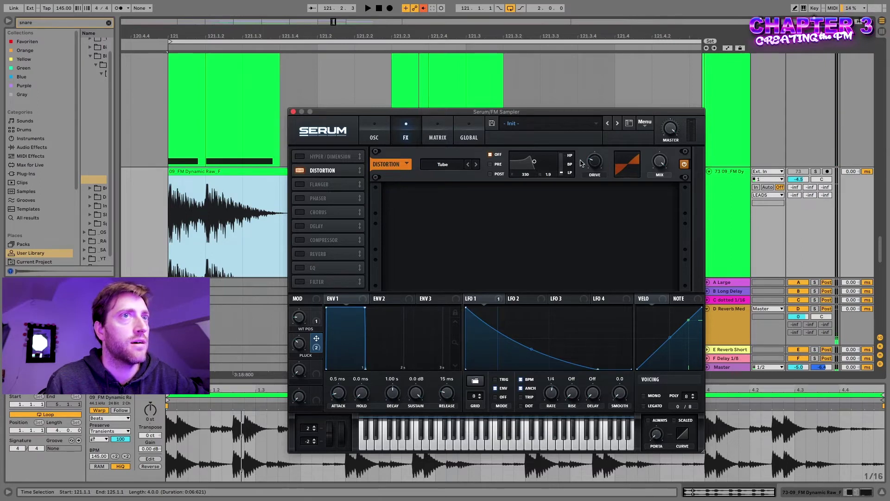
pyautogui.click(475, 164)
pyautogui.click(476, 164)
pyautogui.click(476, 165)
pyautogui.click(469, 165)
pyautogui.press('space')
pyautogui.click(476, 165)
pyautogui.press('space')
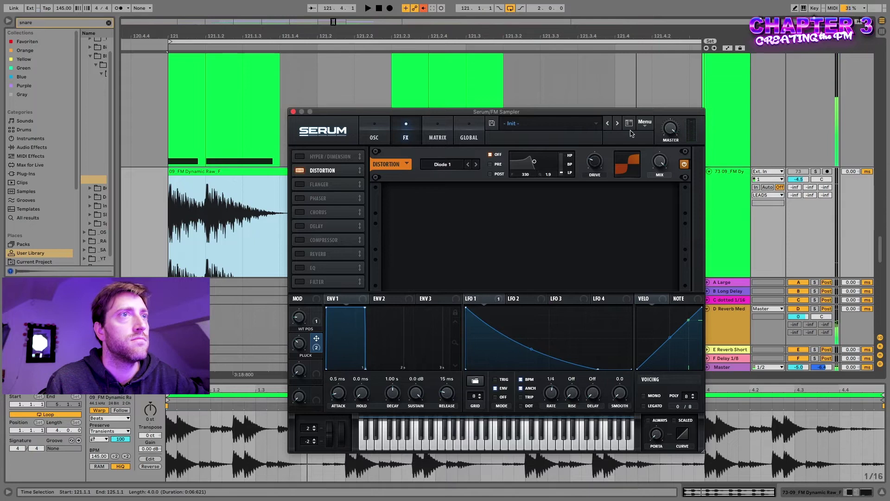
pyautogui.press('space')
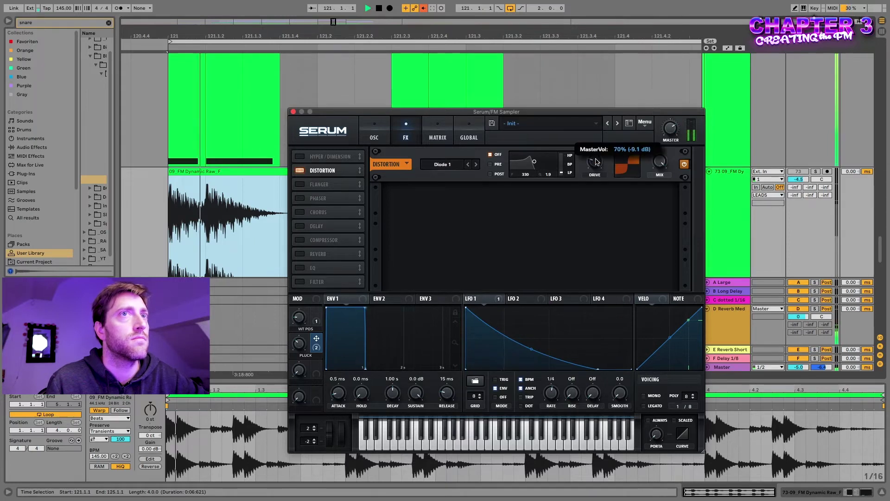
pyautogui.click(476, 165)
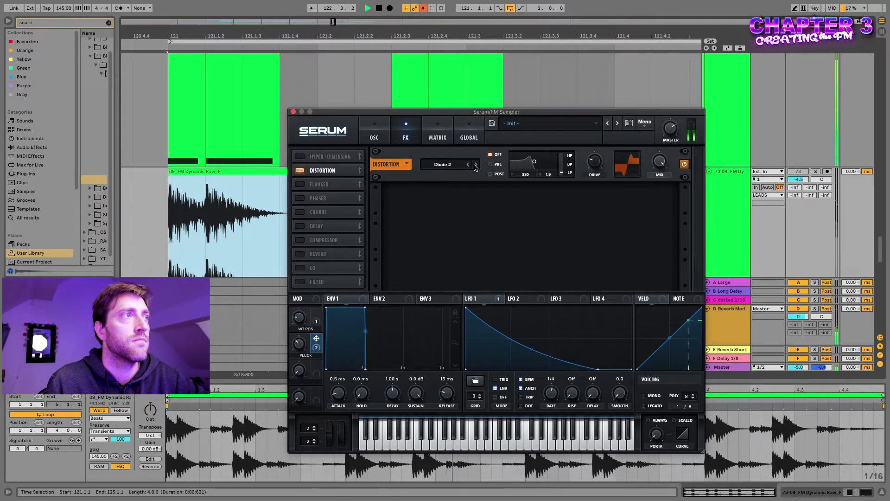
pyautogui.press('space')
# Set the playback loop over the first beat of bar 121 in the MIDI clip and start playback.
pyautogui.scroll(2, 175, 86)
pyautogui.moveTo(313, 63); pyautogui.dragTo(179, 71)
pyautogui.press('super+l')
pyautogui.press('space')
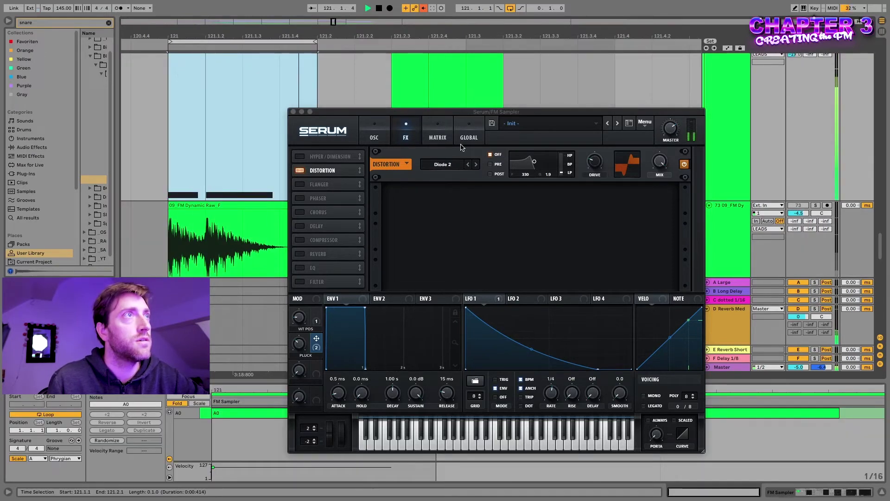
# Audition the distortion types following Diode 2 over the looped beat, and return to Diode 2.
pyautogui.click(476, 164)
pyautogui.click(476, 164)
pyautogui.click(468, 164)
pyautogui.click(467, 165)
pyautogui.press('space')
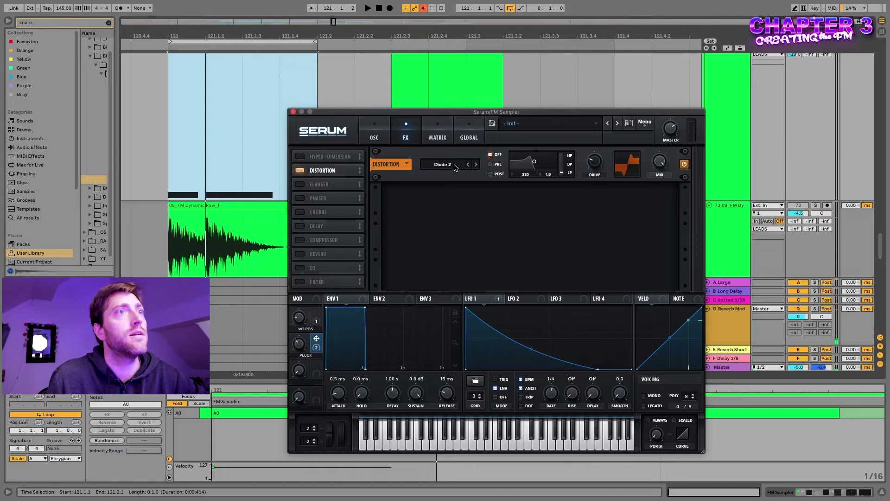
# Set the distortion's filter to PRE, adjust its filter type, and audition it with a cutoff of 974 and a resonance of 3.8.
pyautogui.click(491, 165)
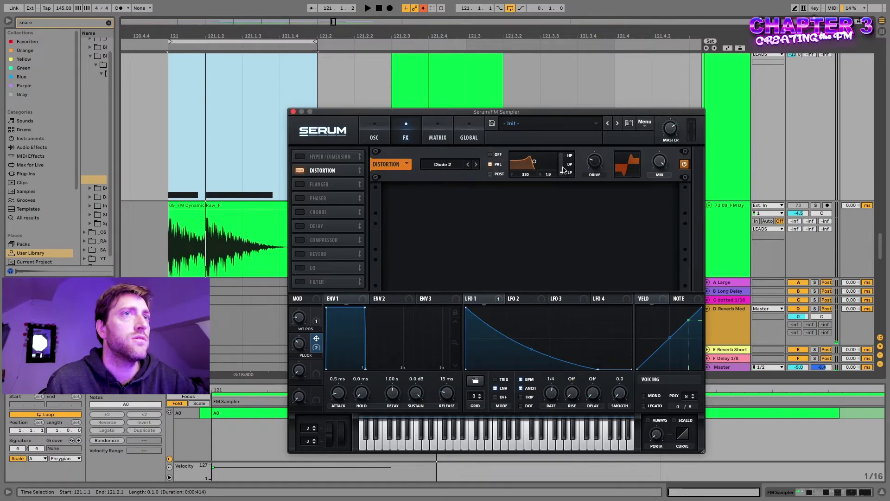
pyautogui.moveTo(563, 169); pyautogui.dragTo(535, 121)
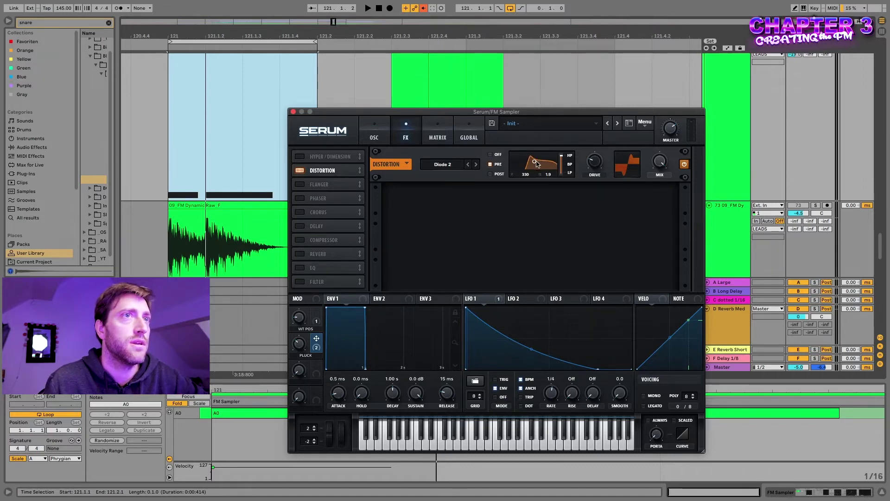
pyautogui.moveTo(535, 164); pyautogui.dragTo(531, 166)
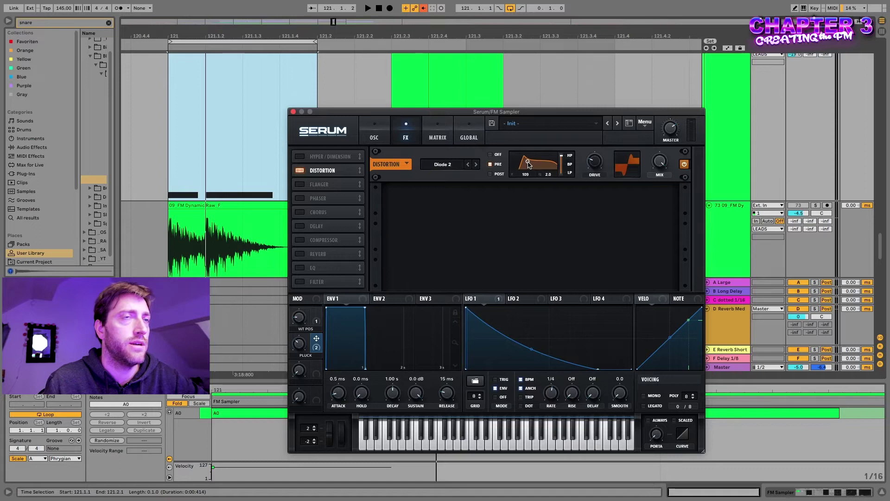
pyautogui.moveTo(528, 165)
pyautogui.mouseDown()
pyautogui.moveTo(553, 163)
pyautogui.moveTo(540, 158)
pyautogui.mouseUp()
pyautogui.press('space')
pyautogui.press('space')
pyautogui.moveTo(660, 160); pyautogui.dragTo(665, 243)
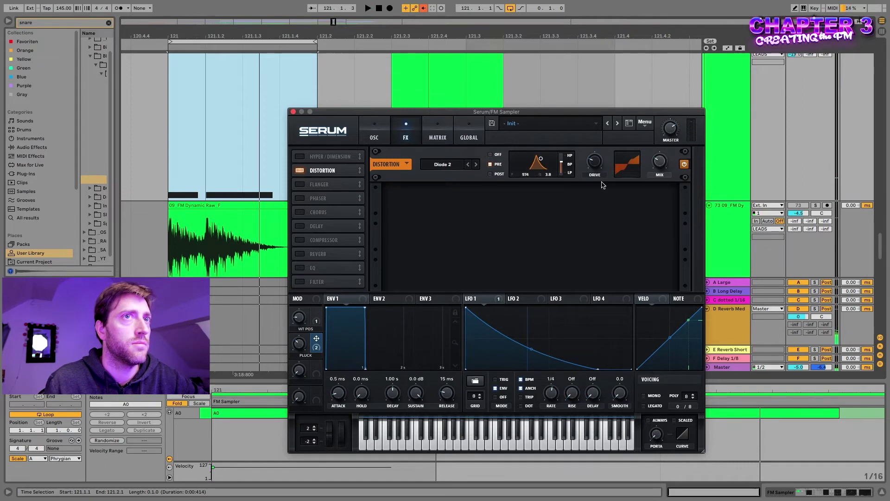
# Sweep the distortion's pre-filter while looping, and set it to high-pass with a cutoff of about 81 and a resonance of 2.1.
pyautogui.moveTo(539, 160); pyautogui.dragTo(559, 119)
pyautogui.press('space')
pyautogui.press('space')
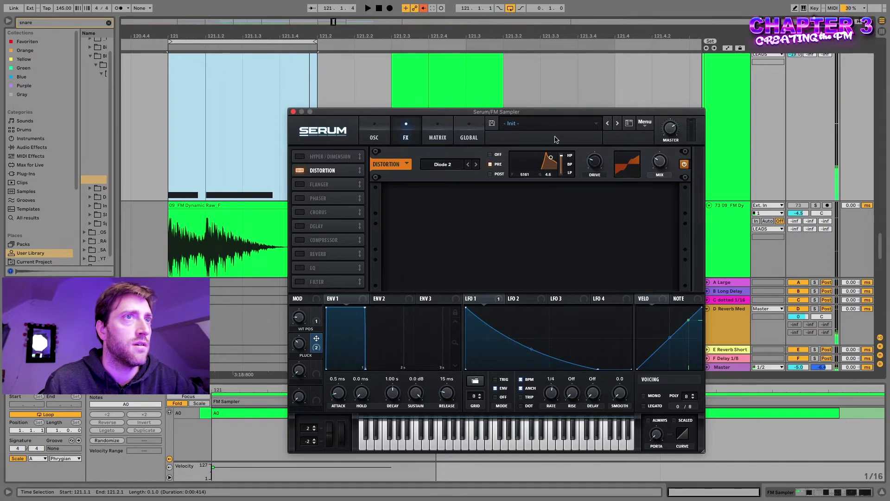
pyautogui.press('space')
pyautogui.moveTo(551, 158); pyautogui.dragTo(528, 161)
pyautogui.press('space')
pyautogui.moveTo(594, 162); pyautogui.dragTo(595, 178)
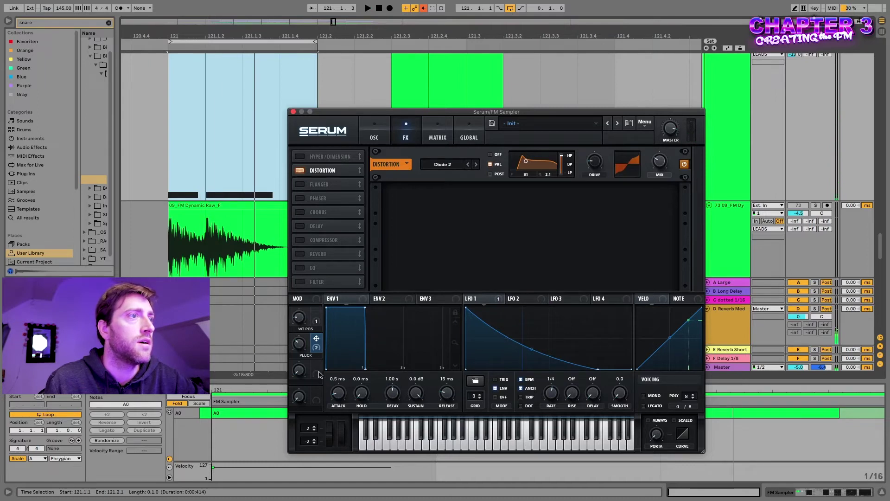
# Assign Macro 3 to the distortion's filter frequency and rename the macro Freq Dist.
pyautogui.moveTo(316, 366); pyautogui.dragTo(527, 179)
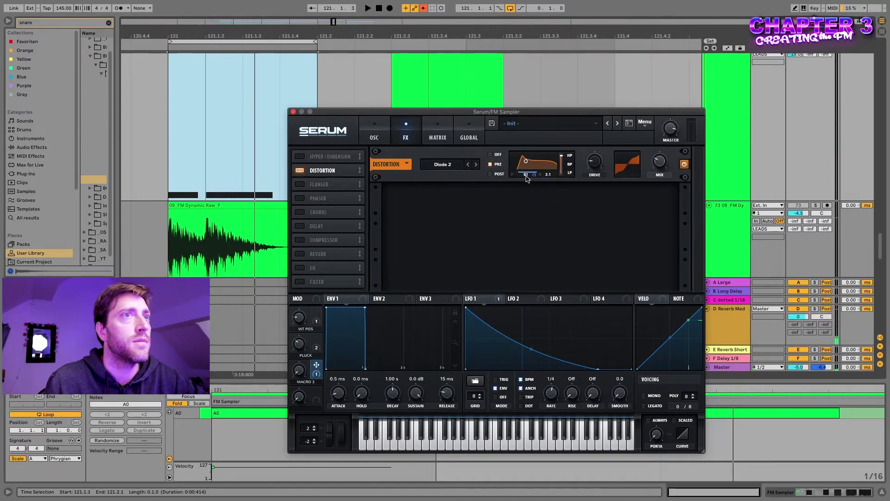
pyautogui.doubleClick(307, 383)
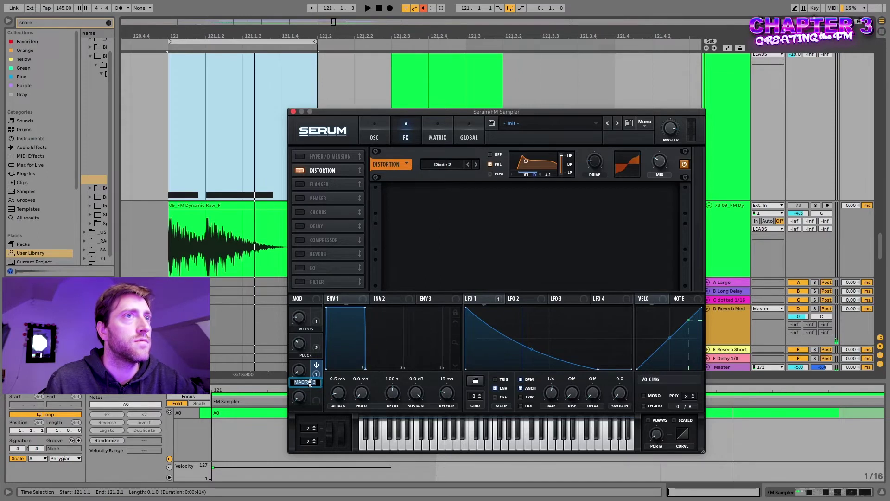
pyautogui.click(424, 140)
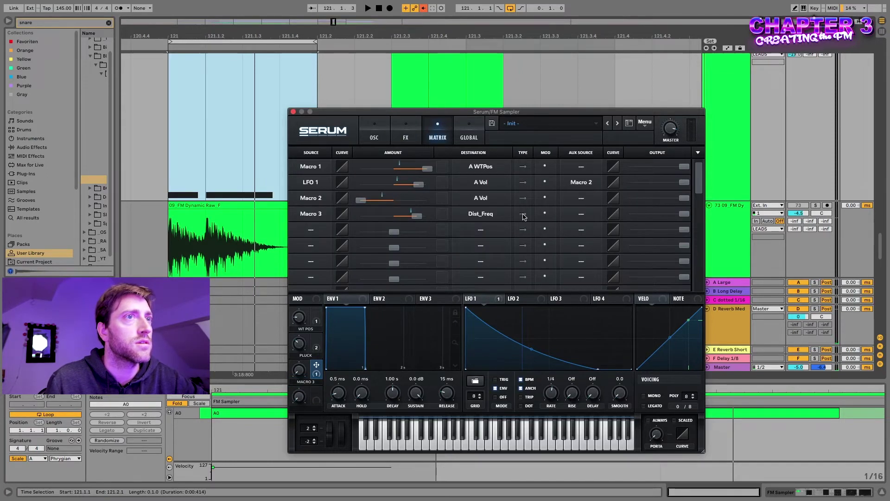
pyautogui.click(373, 130)
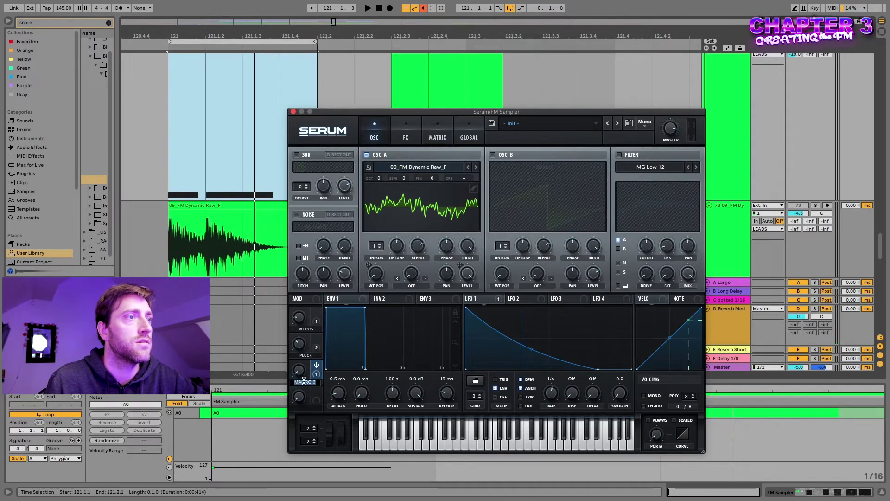
pyautogui.write('Freq Dist')
pyautogui.press('Return')
# Play the loop while sweeping the FREQ DIST macro up through 76%.
pyautogui.press('space')
pyautogui.moveTo(300, 371); pyautogui.dragTo(304, 291)
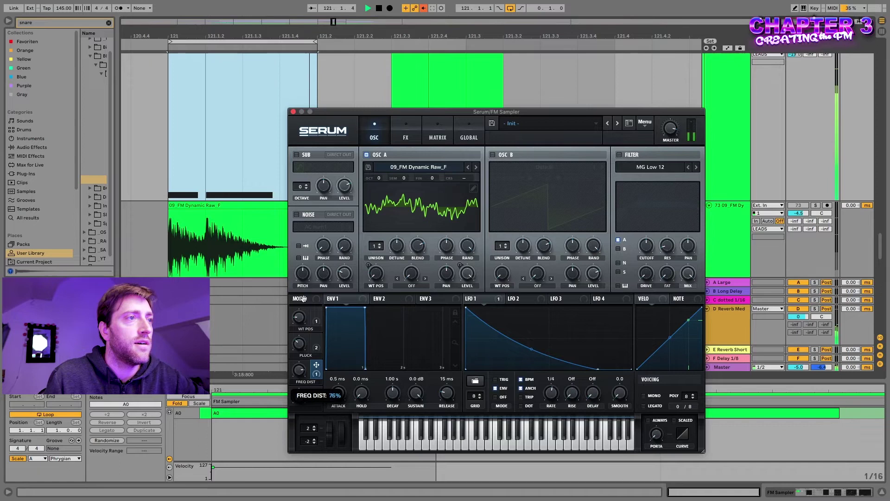
pyautogui.press('space')
# Enable the Compressor in multiband mode, and adjust its mid band to about 136% and high band to about 159% while auditioning.
pyautogui.click(408, 132)
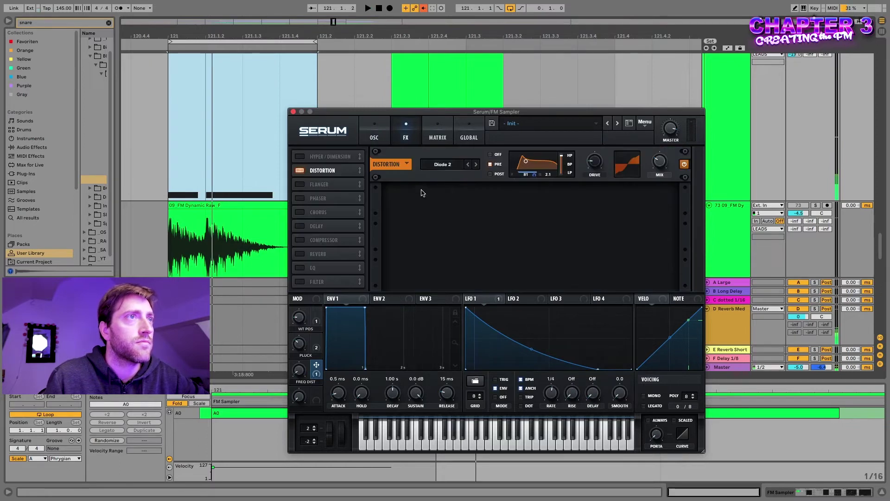
pyautogui.click(299, 239)
pyautogui.click(575, 211)
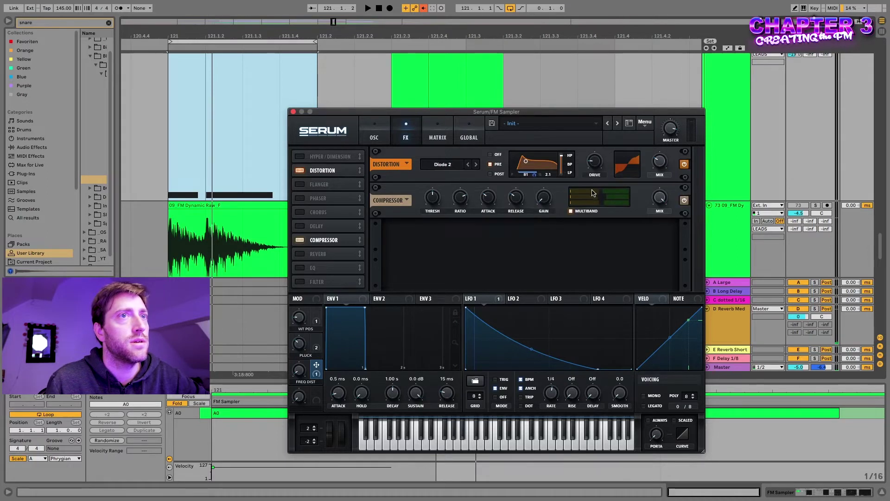
pyautogui.press('space')
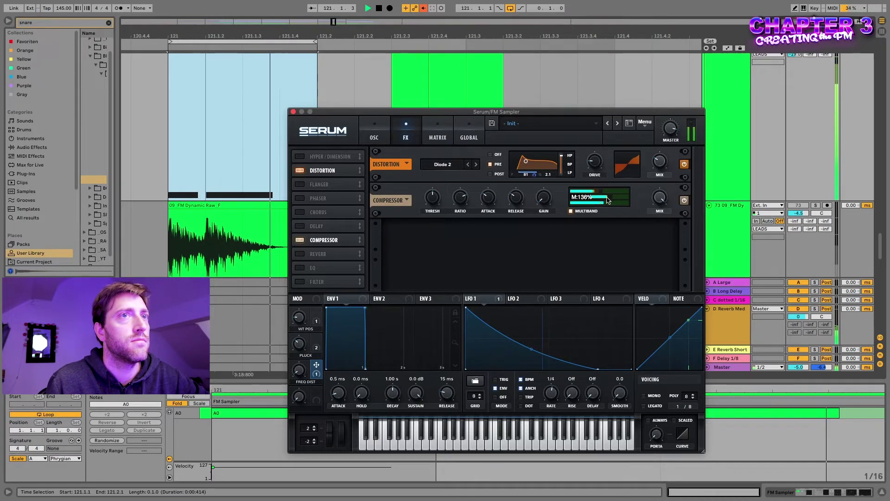
pyautogui.press('space')
pyautogui.press('space')
pyautogui.moveTo(611, 195)
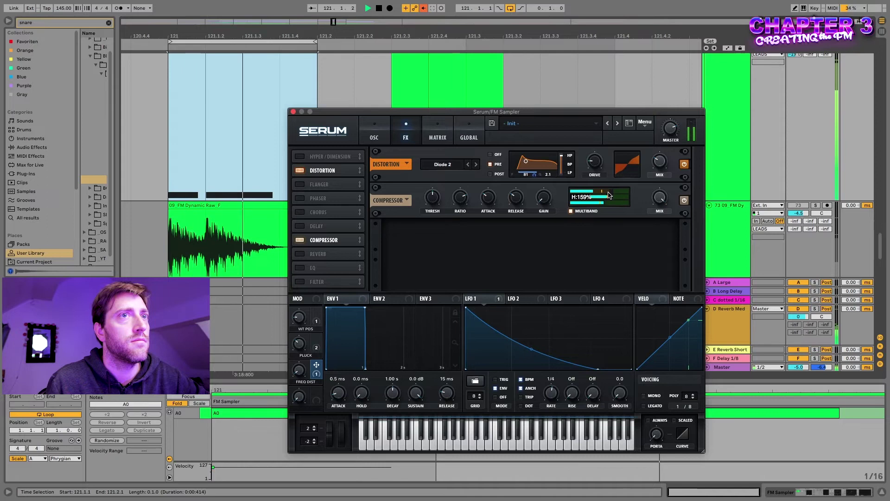
pyautogui.press('space')
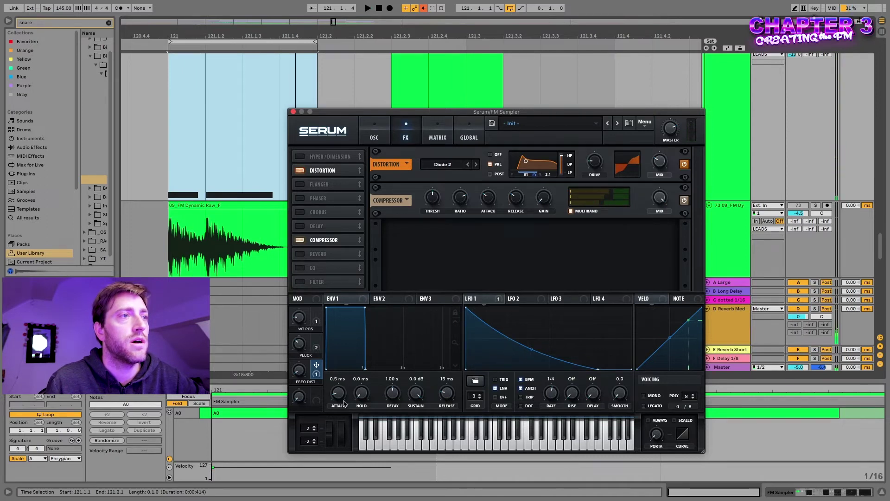
# Compare attack times for envelope 1 during playback, and set the attack to 4.8 ms.
pyautogui.scroll(3, 341, 402)
pyautogui.scroll(-2, 339, 401)
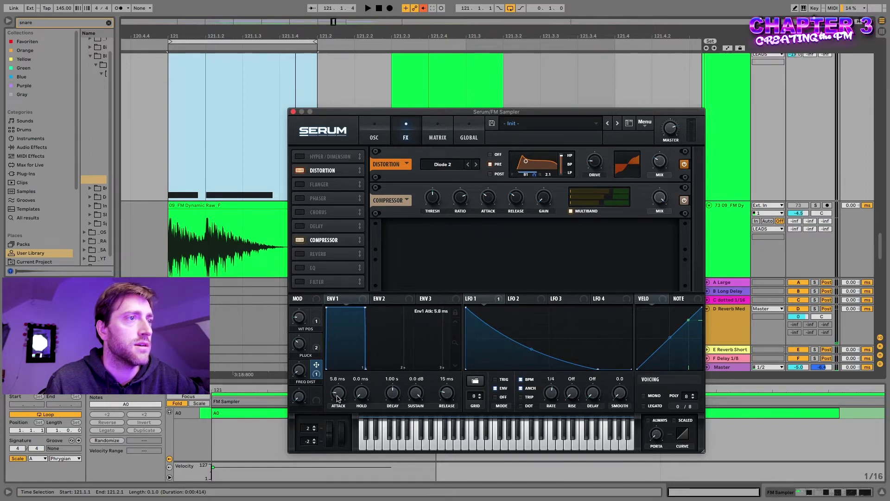
pyautogui.press('space')
pyautogui.press('space')
pyautogui.moveTo(337, 395); pyautogui.dragTo(335, 429)
pyautogui.click(325, 468)
pyautogui.press('space')
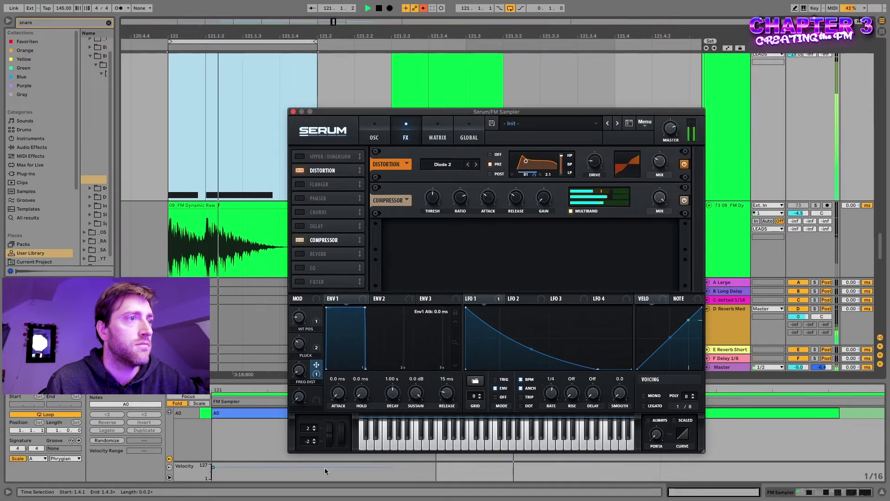
pyautogui.press('space')
pyautogui.scroll(1, 329, 394)
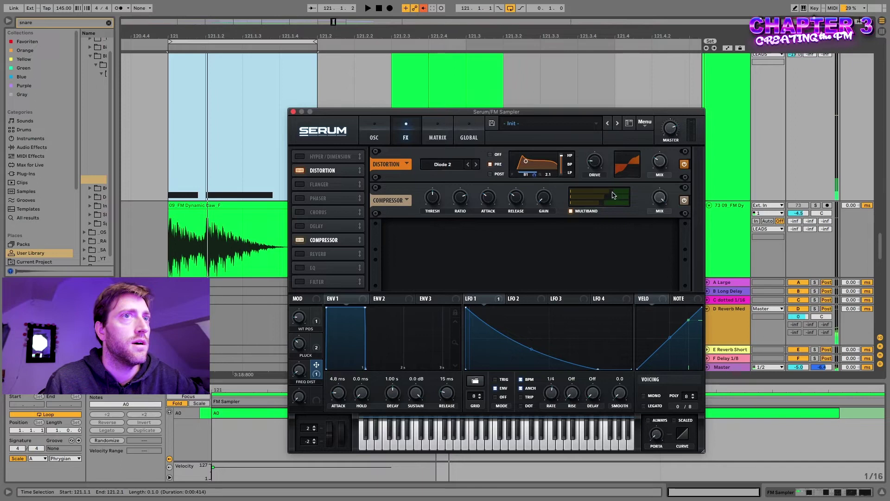
# Rename the FREQ DIST macro Birightness.
pyautogui.doubleClick(307, 381)
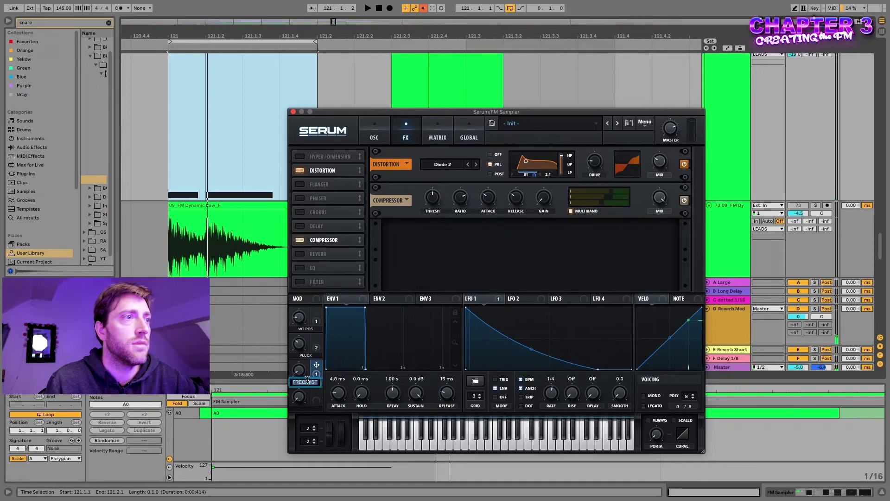
pyautogui.write('Bir')
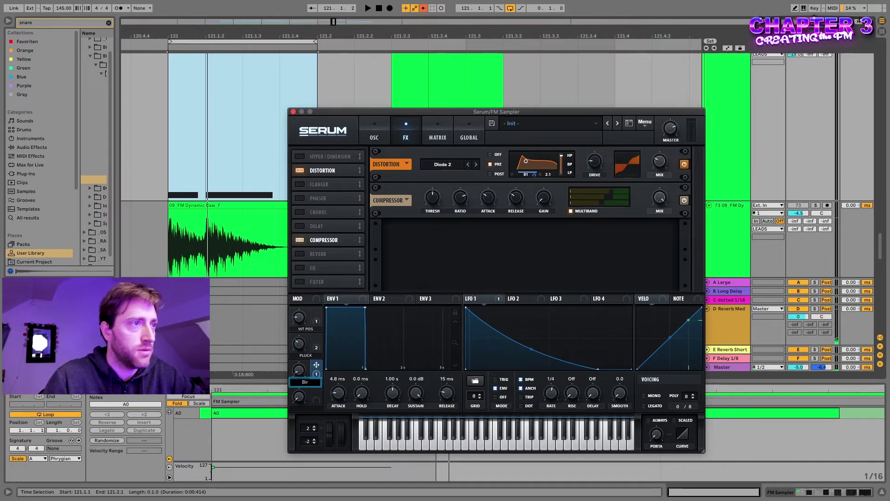
pyautogui.write('ightness')
pyautogui.press('Return')
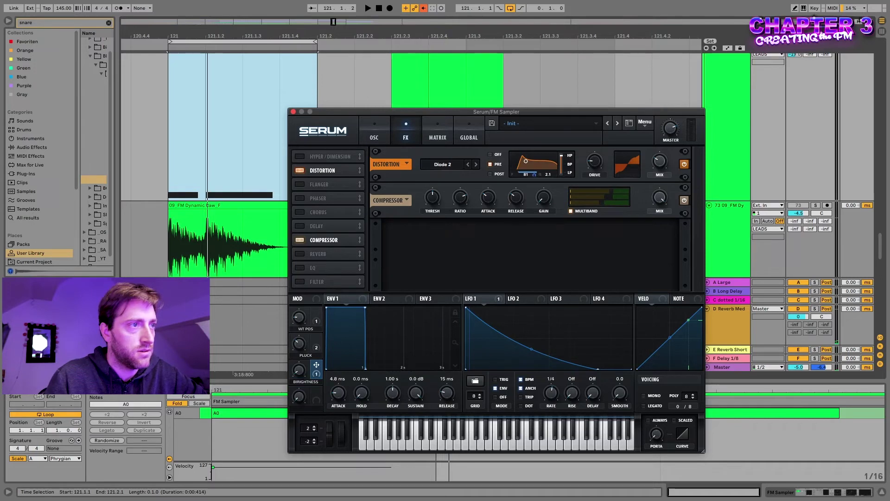
# Assign Macro 3 to the multiband compressor's high, mid and low bands.
pyautogui.moveTo(316, 366); pyautogui.dragTo(609, 195)
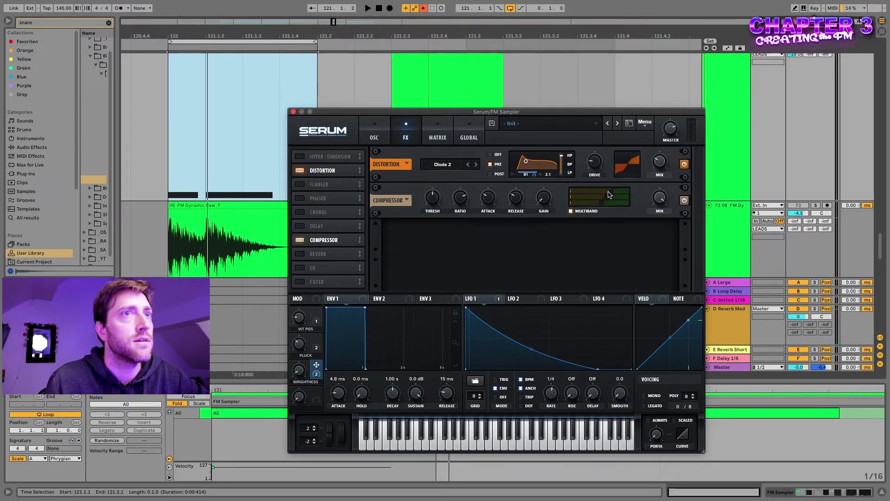
pyautogui.moveTo(317, 365); pyautogui.dragTo(589, 203)
pyautogui.moveTo(316, 364); pyautogui.dragTo(582, 206)
# Set Macro 3's modulation amounts for the compressor bands in the matrix, with CompMB H at 23 and CompMB L at -34.
pyautogui.click(440, 131)
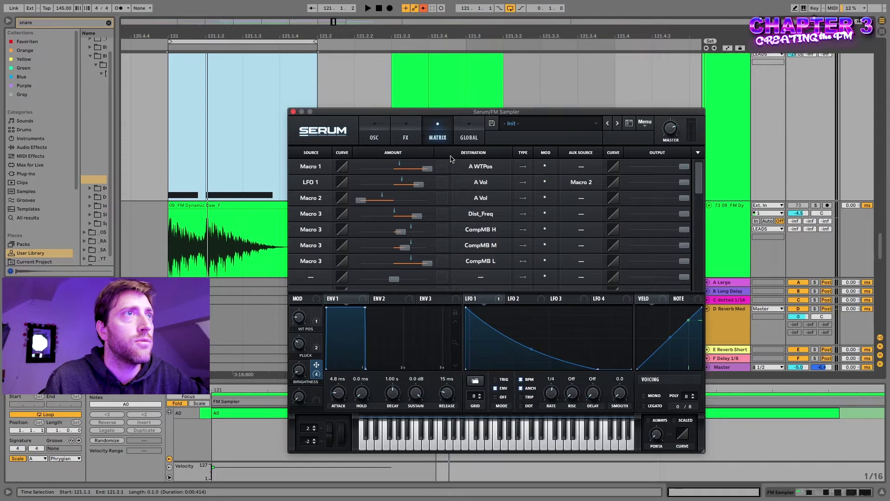
pyautogui.moveTo(404, 233)
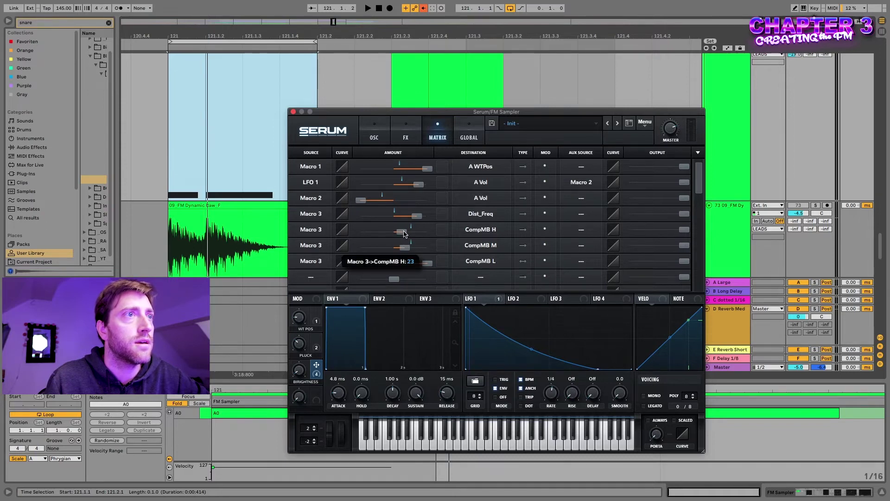
pyautogui.moveTo(406, 249); pyautogui.dragTo(367, 268)
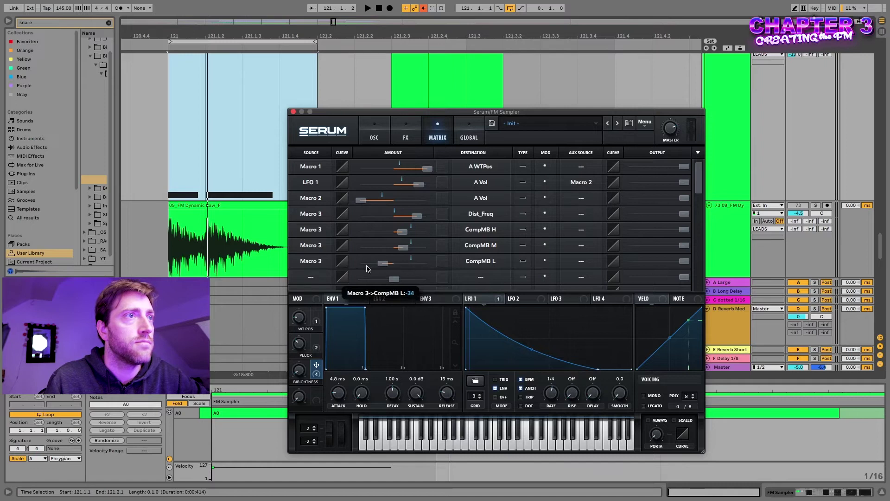
# Raise Macro 3 during playback, reduce its CompMB H amount and set CompMB M to 21, and lower the CompMB H output.
pyautogui.moveTo(299, 374); pyautogui.dragTo(314, 274)
pyautogui.press('space')
pyautogui.moveTo(402, 232); pyautogui.dragTo(402, 248)
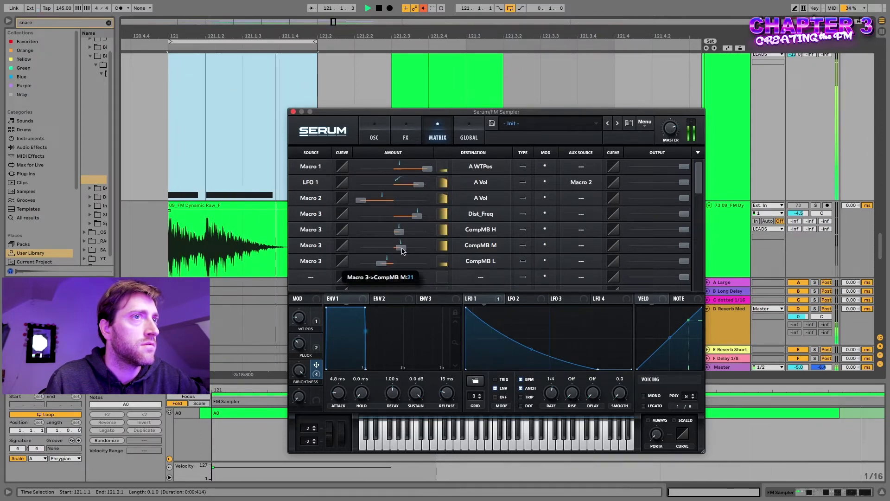
pyautogui.moveTo(685, 229); pyautogui.dragTo(649, 233)
pyautogui.press('space')
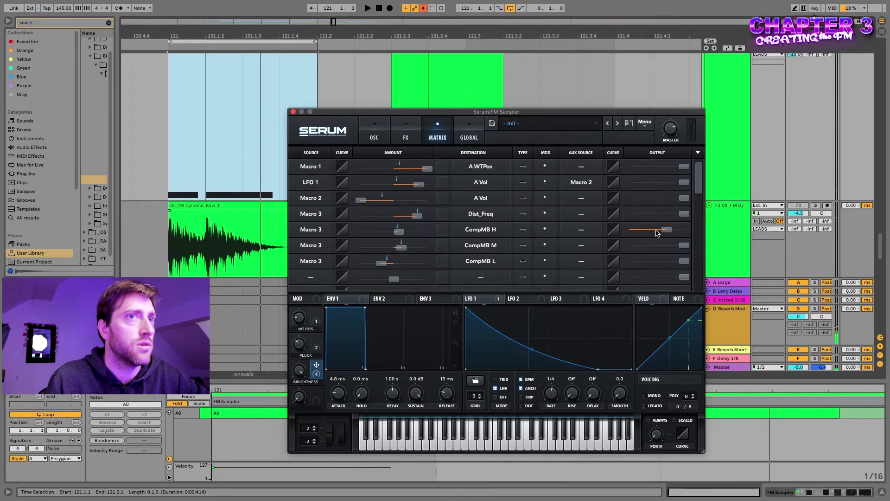
# Fine-tune the CompMB H output while auditioning, raise Macro 3's CompMB H amount and set its CompMB M amount to 49.
pyautogui.press('space')
pyautogui.moveTo(667, 232)
pyautogui.mouseDown()
pyautogui.moveTo(678, 230)
pyautogui.moveTo(671, 243)
pyautogui.mouseUp()
pyautogui.press('space')
pyautogui.moveTo(397, 233); pyautogui.dragTo(415, 251)
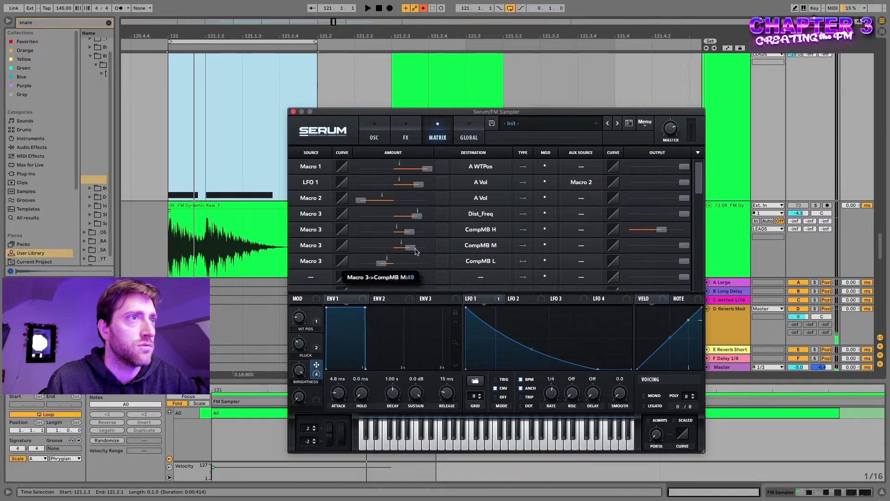
# Lower the CompMB M and CompMB H outputs and reduce Macro 3's amounts for both bands while auditioning.
pyautogui.moveTo(685, 245); pyautogui.dragTo(654, 230)
pyautogui.press('space')
pyautogui.moveTo(409, 231); pyautogui.dragTo(381, 264)
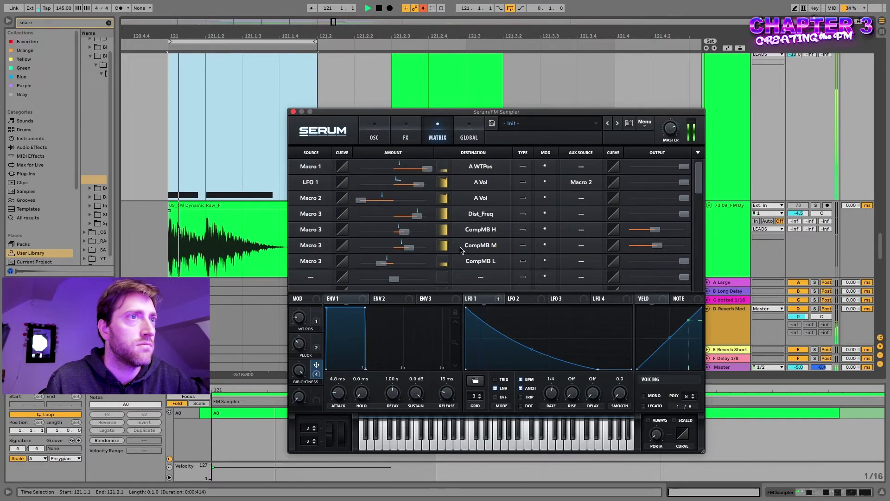
pyautogui.press('space')
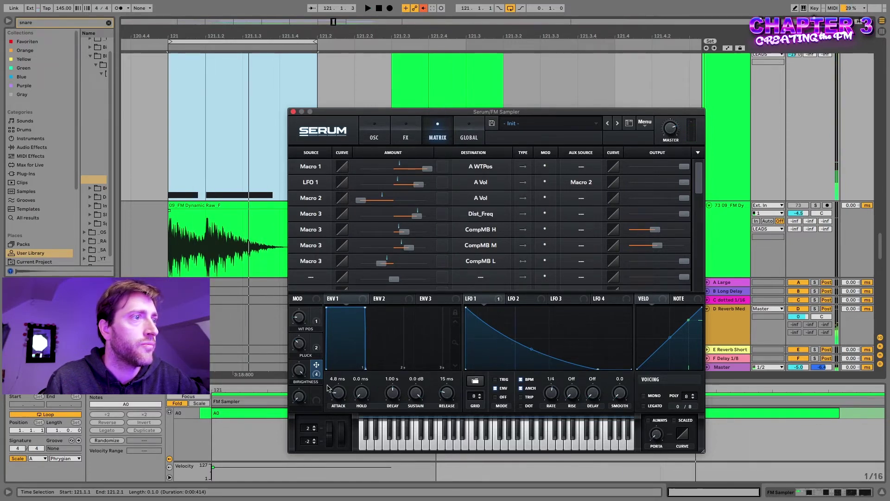
# Lower the Brightness macro to about 74% and audition the sound.
pyautogui.moveTo(298, 372); pyautogui.dragTo(295, 388)
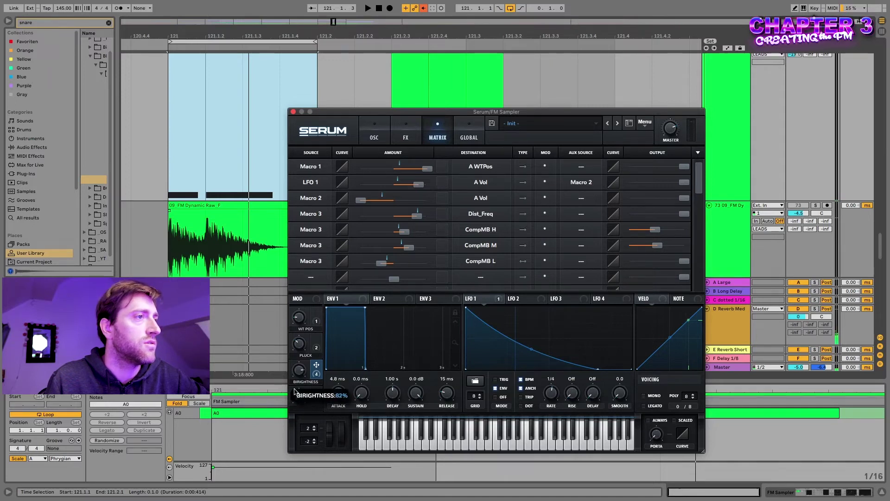
pyautogui.press('space')
pyautogui.moveTo(299, 420)
pyautogui.mouseDown()
pyautogui.moveTo(303, 453)
pyautogui.moveTo(310, 414)
pyautogui.mouseUp()
pyautogui.press('space')
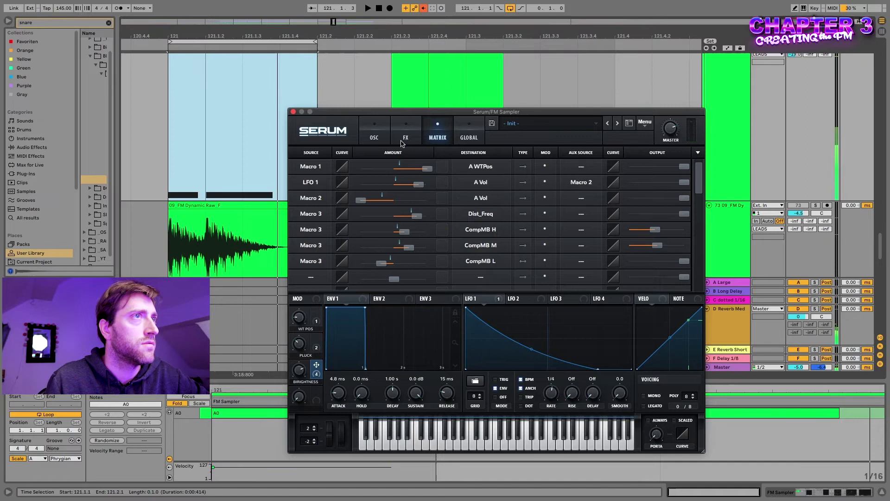
# Enable Serum's delay effect, show the FM Sampler track's device chain and move the synth window clear of it.
pyautogui.click(405, 134)
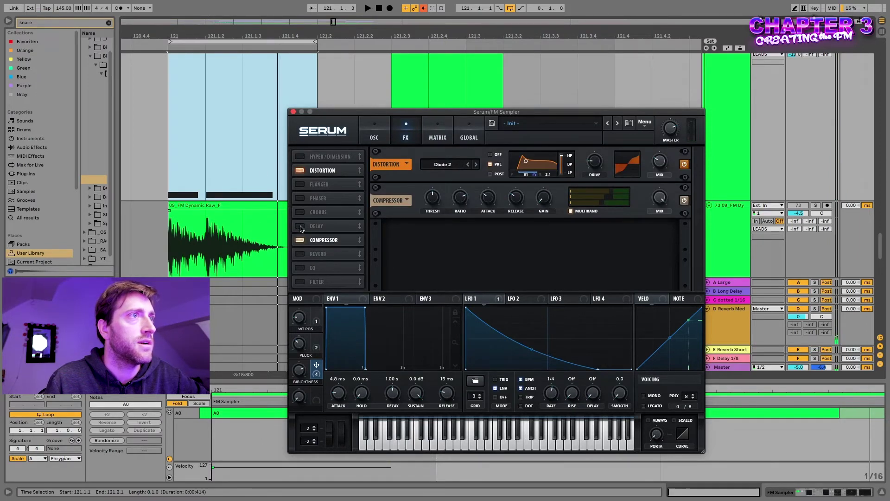
pyautogui.click(300, 226)
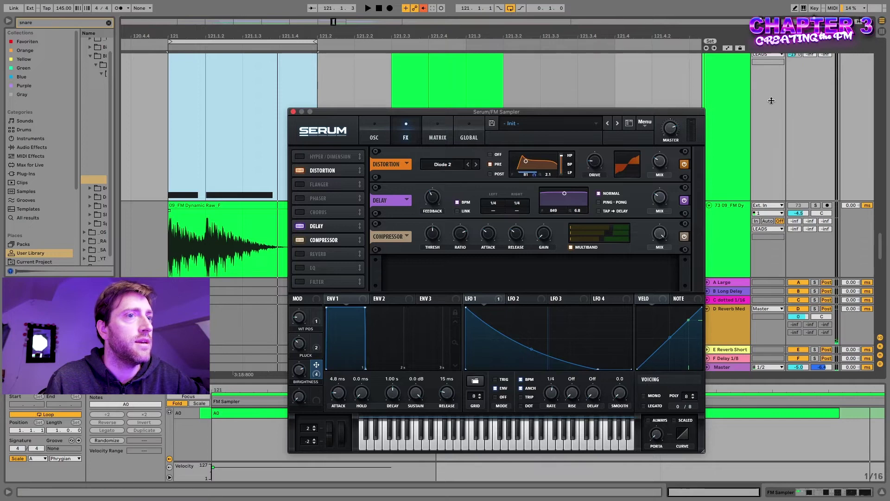
pyautogui.click(738, 134)
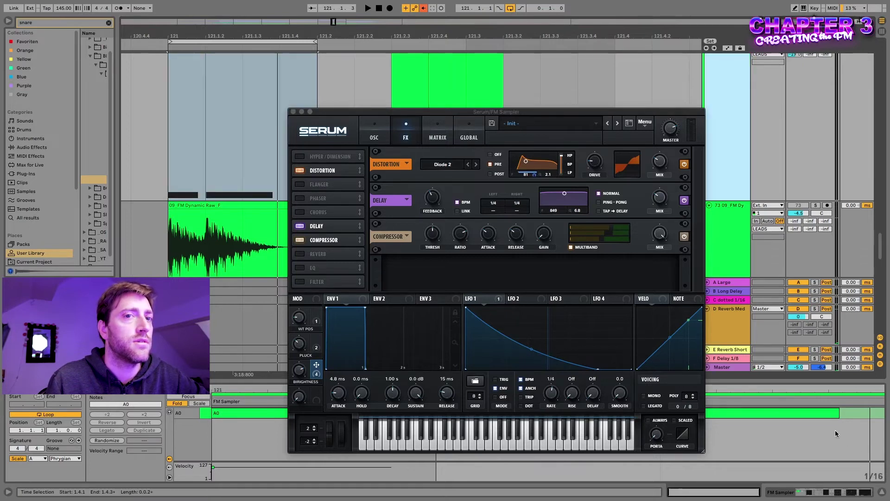
pyautogui.click(820, 490)
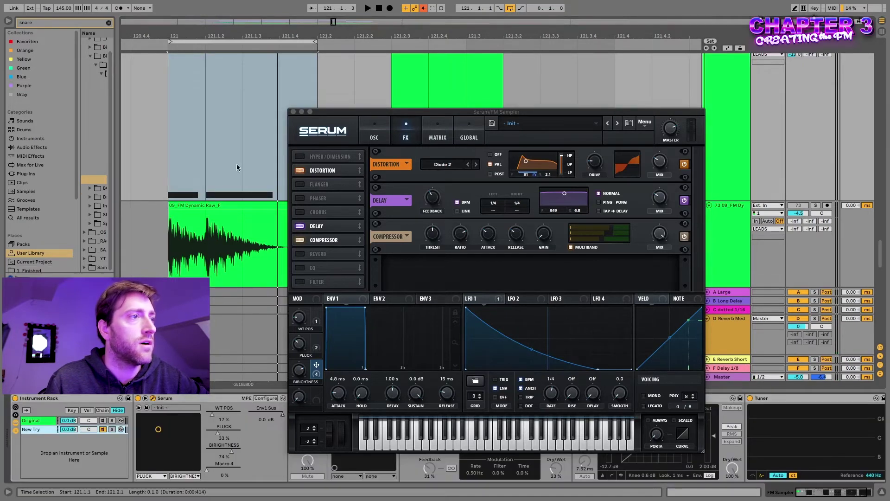
pyautogui.moveTo(373, 111); pyautogui.dragTo(404, 23)
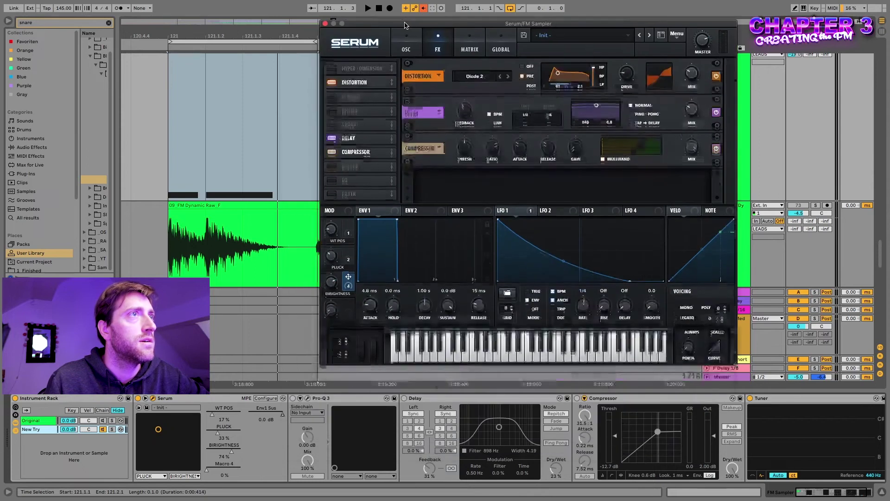
# Open Pro-Q 3 and check the exact frequency of its existing low band at A0.
pyautogui.click(296, 403)
pyautogui.click(308, 399)
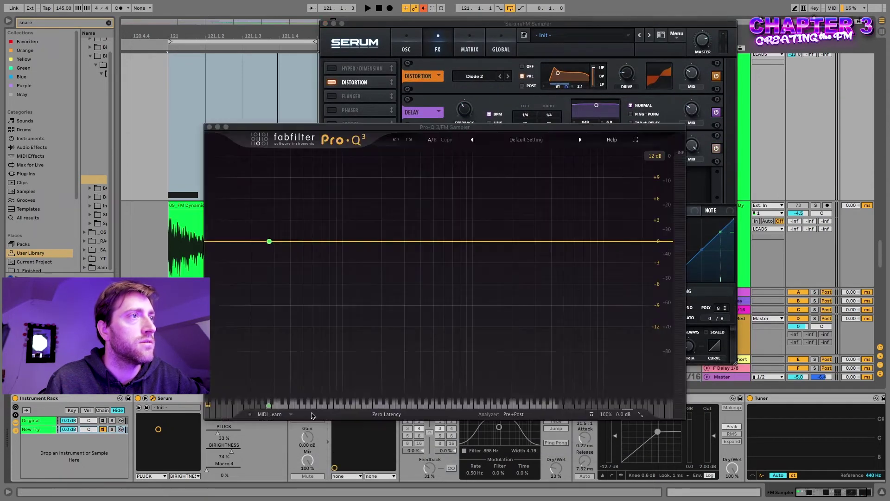
pyautogui.click(269, 241)
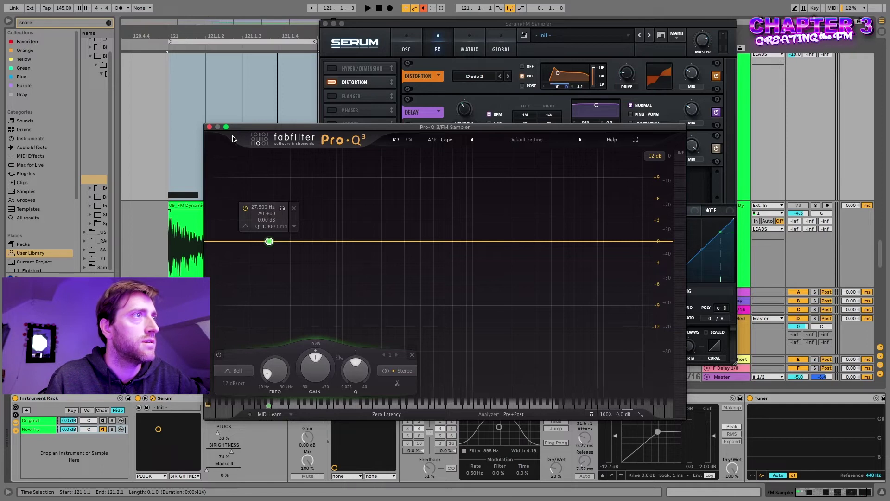
pyautogui.moveTo(259, 129); pyautogui.dragTo(328, 300)
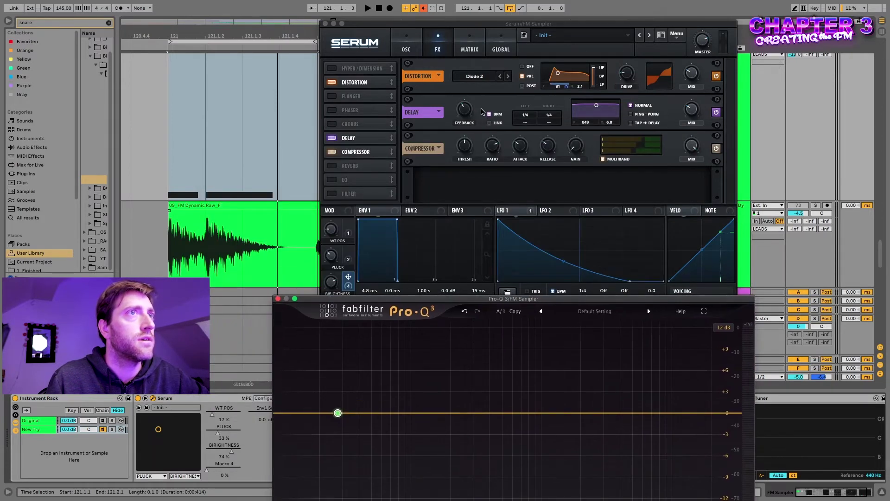
# Turn off the Serum delay's BPM sync, set the left delay time to 27.50 and link both channels.
pyautogui.click(490, 114)
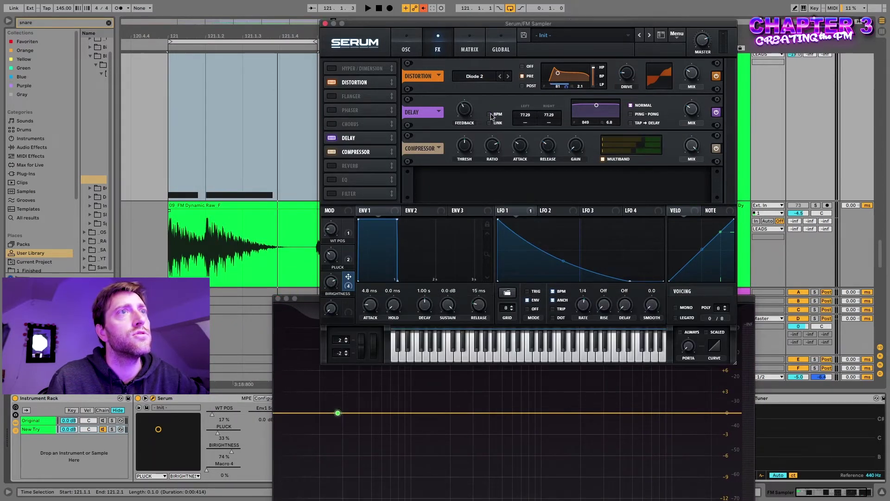
pyautogui.doubleClick(527, 119)
pyautogui.write('2')
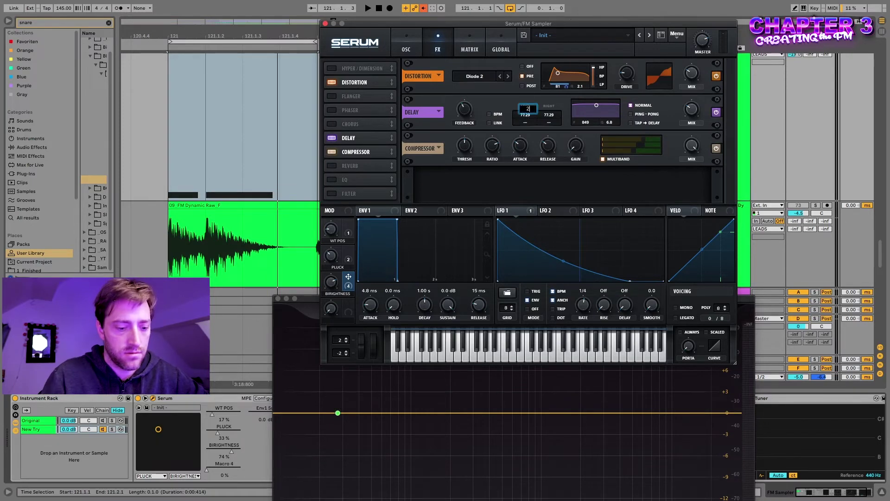
pyautogui.write('7')
pyautogui.press('Return')
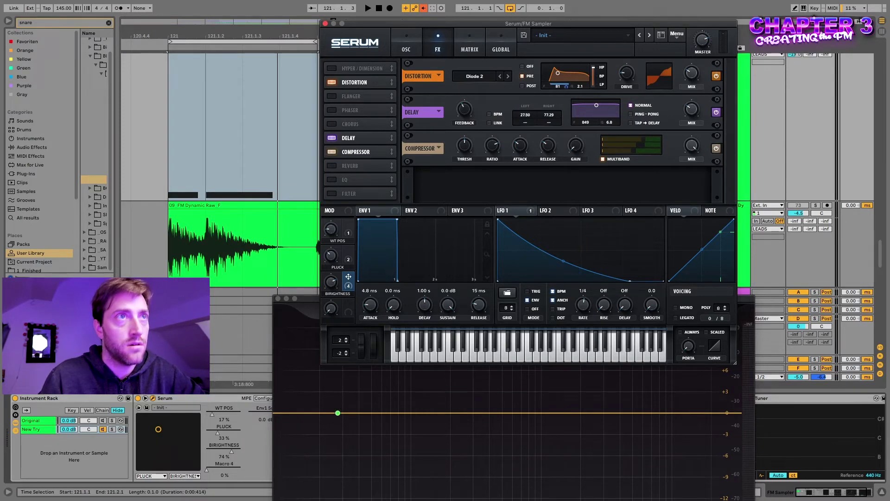
pyautogui.click(489, 122)
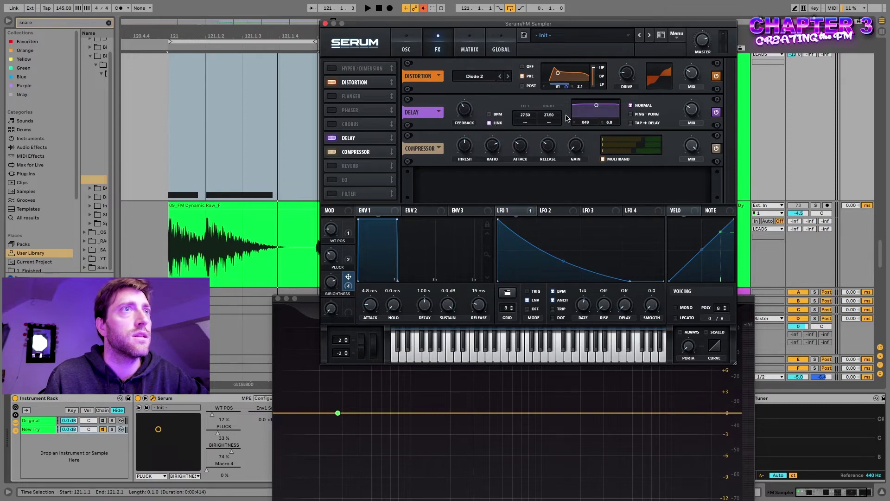
# Raise the delay's feedback, shape its filter to about 760 Hz with a width near 2.5, and adjust the mix during playback.
pyautogui.moveTo(469, 111)
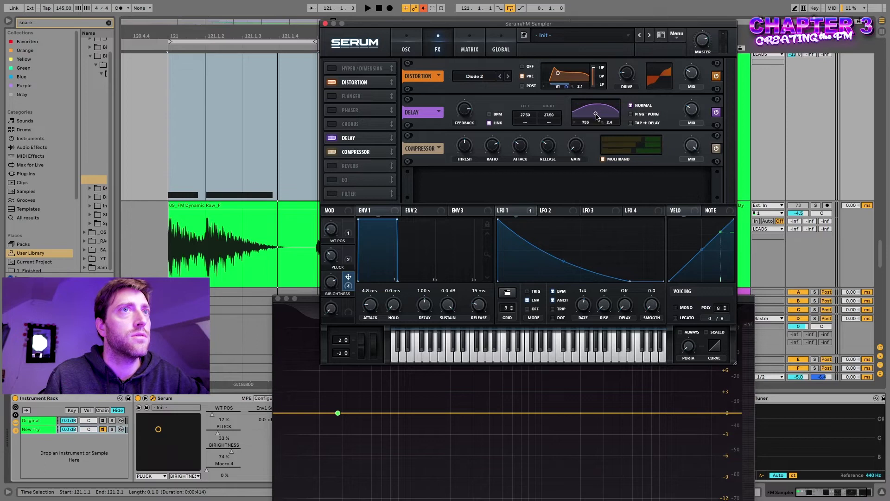
pyautogui.press('space')
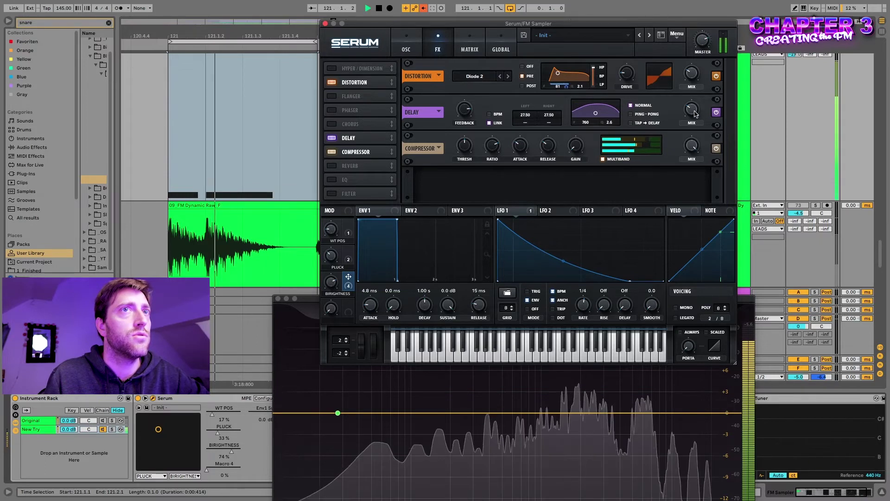
pyautogui.moveTo(694, 113)
pyautogui.moveTo(695, 112); pyautogui.dragTo(683, 113)
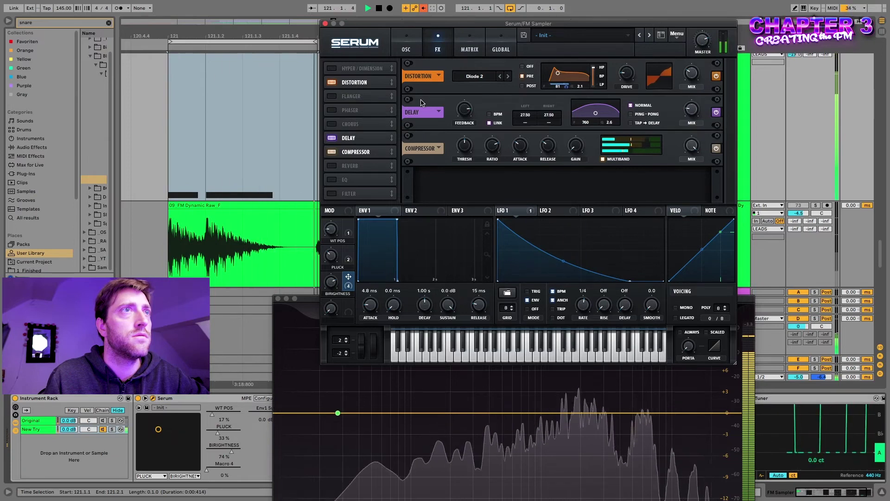
pyautogui.moveTo(464, 112); pyautogui.dragTo(464, 124)
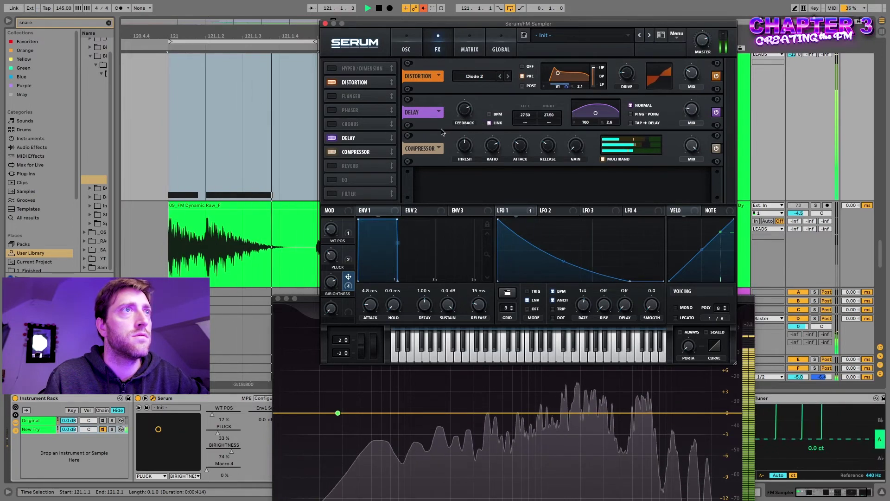
pyautogui.press('space')
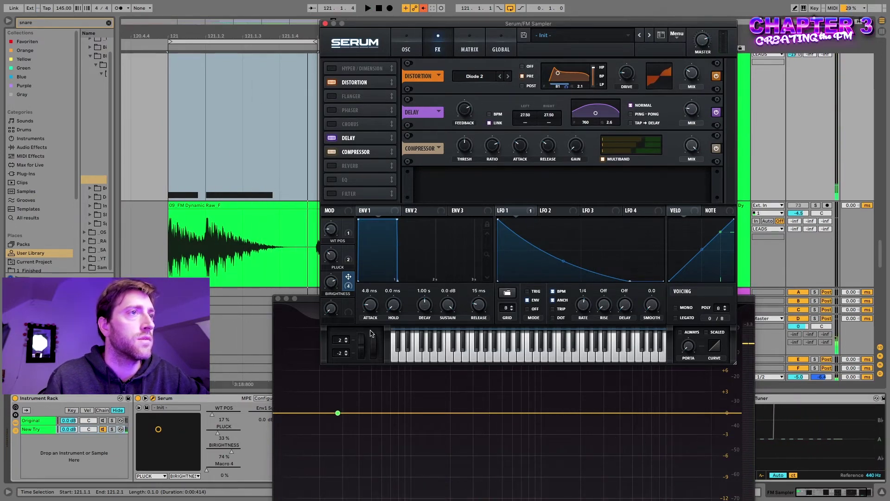
# Add a low-cut band at about 180 Hz with an 18 dB/oct slope in Pro-Q 3, audition it and close the equalizer.
pyautogui.moveTo(311, 421)
pyautogui.click(294, 413)
pyautogui.moveTo(294, 413); pyautogui.dragTo(444, 418)
pyautogui.keyDown('alt'); pyautogui.keyDown('shift'); pyautogui.click(456, 417); pyautogui.keyUp('shift'); pyautogui.keyUp('alt')
pyautogui.press('space')
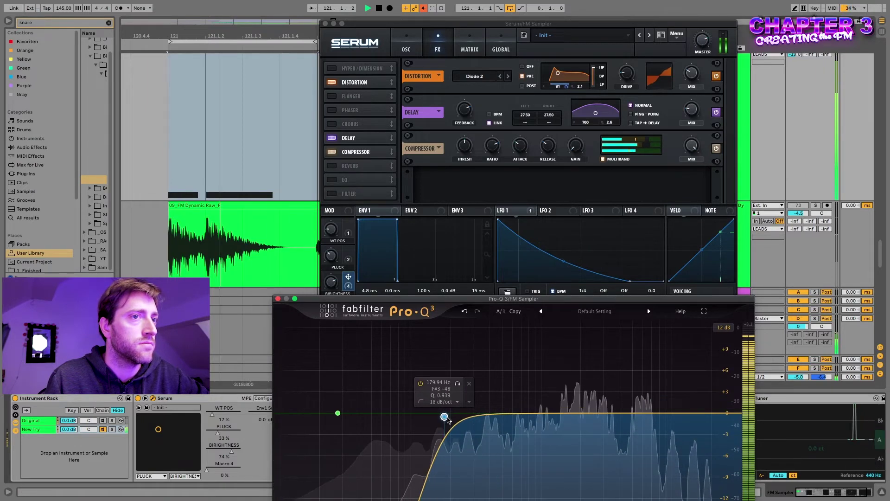
pyautogui.press('space')
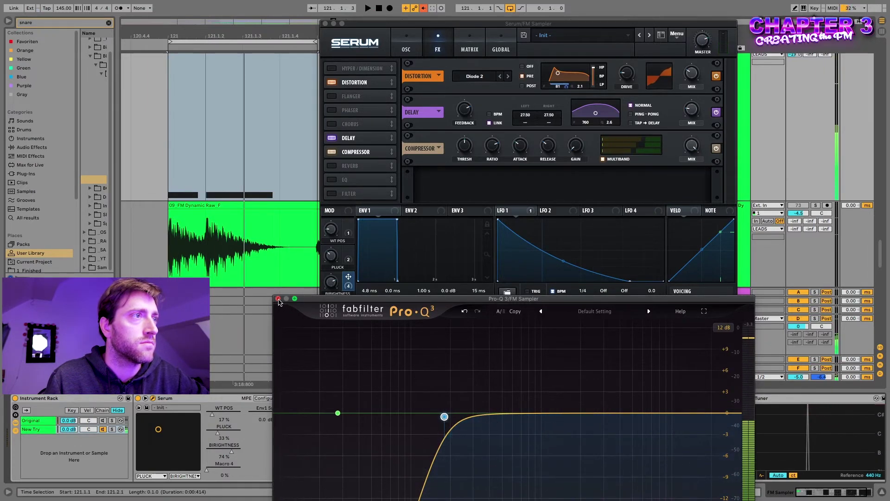
pyautogui.click(278, 299)
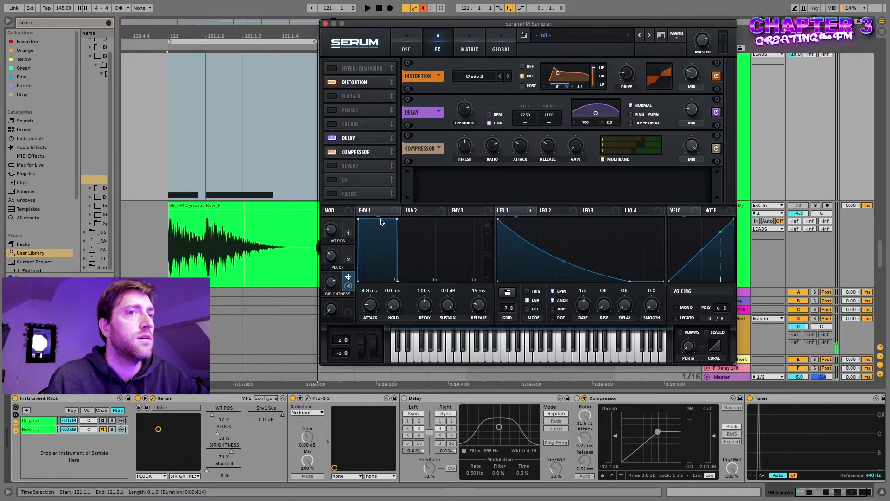
# Turn on the Delay device after Pro-Q 3, extend the loop at bar 121 to two beats and audition it.
pyautogui.moveTo(399, 22); pyautogui.dragTo(366, 16)
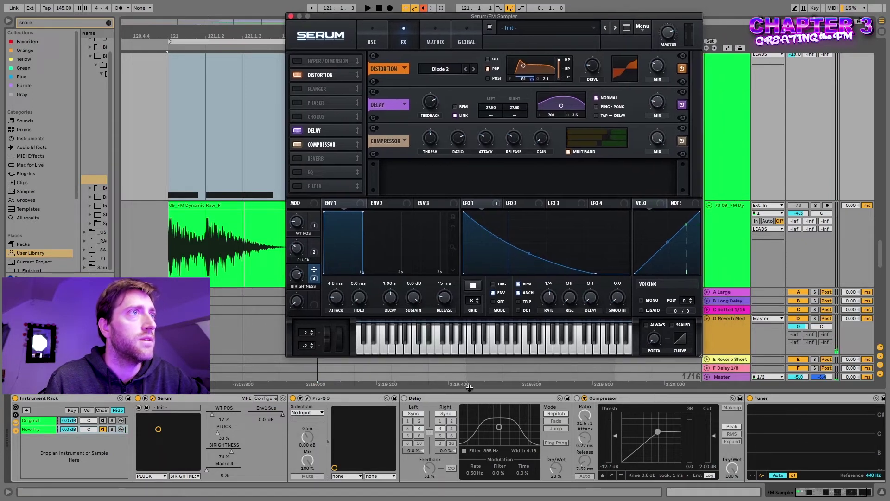
pyautogui.click(404, 398)
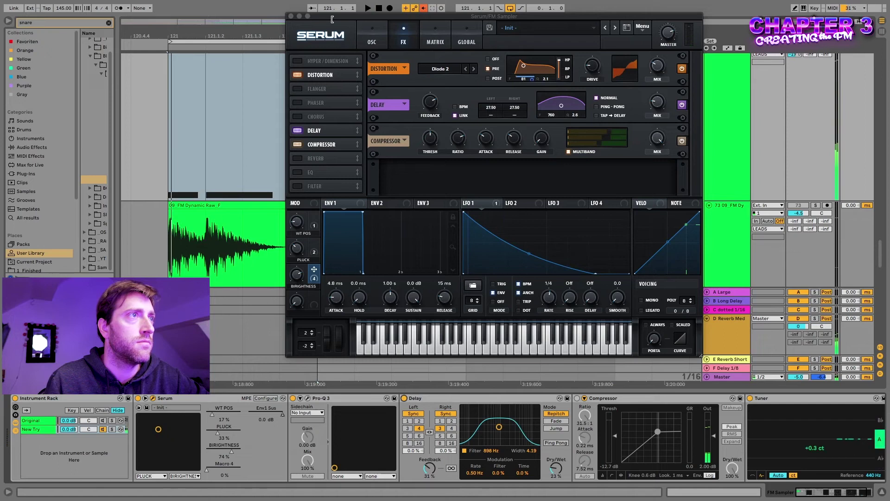
pyautogui.moveTo(334, 18); pyautogui.dragTo(379, 153)
pyautogui.scroll(-4, 332, 48)
pyautogui.moveTo(320, 40); pyautogui.dragTo(422, 56)
pyautogui.press('space')
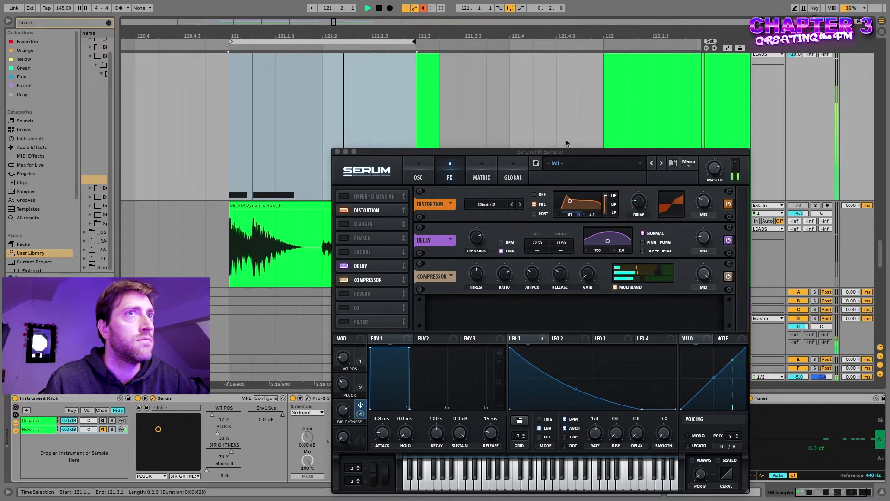
pyautogui.press('space')
# Enable Serum's EQ, adjust its high band's frequency and gain, assign the Brightness macro to that gain and audition.
pyautogui.moveTo(542, 151); pyautogui.dragTo(451, 42)
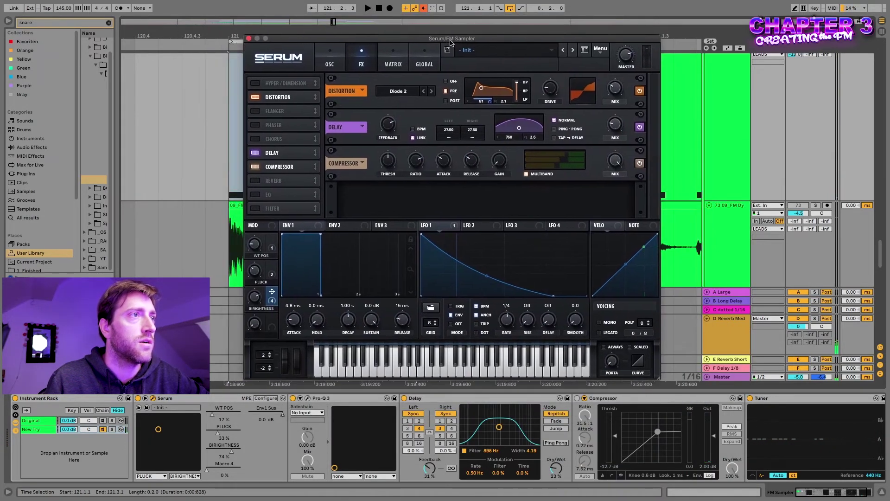
pyautogui.click(255, 194)
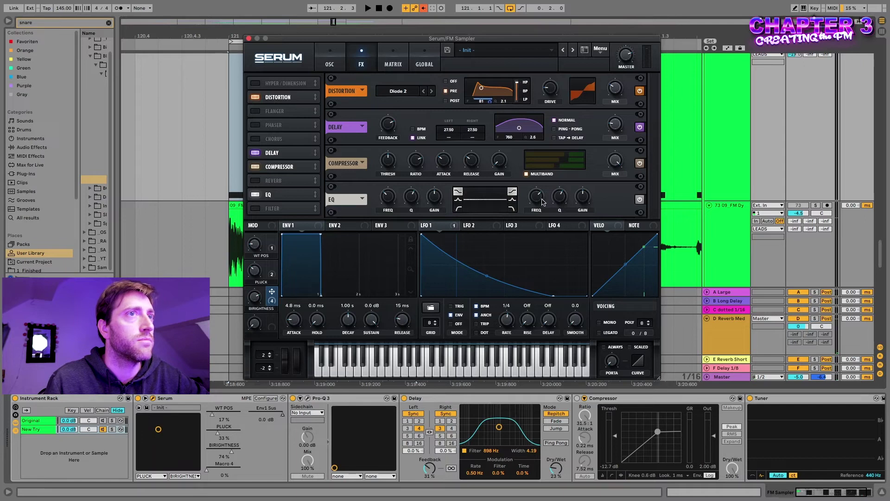
pyautogui.moveTo(542, 199); pyautogui.dragTo(541, 193)
pyautogui.moveTo(585, 195); pyautogui.dragTo(585, 188)
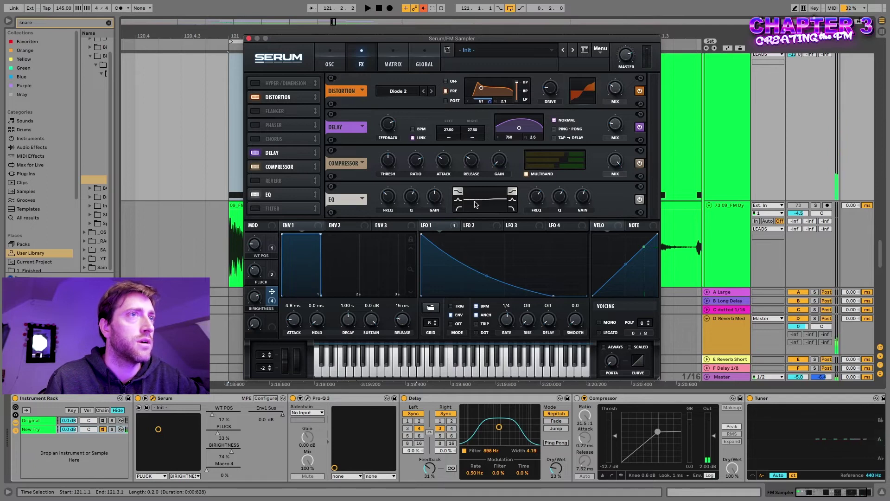
pyautogui.moveTo(271, 291); pyautogui.dragTo(585, 209)
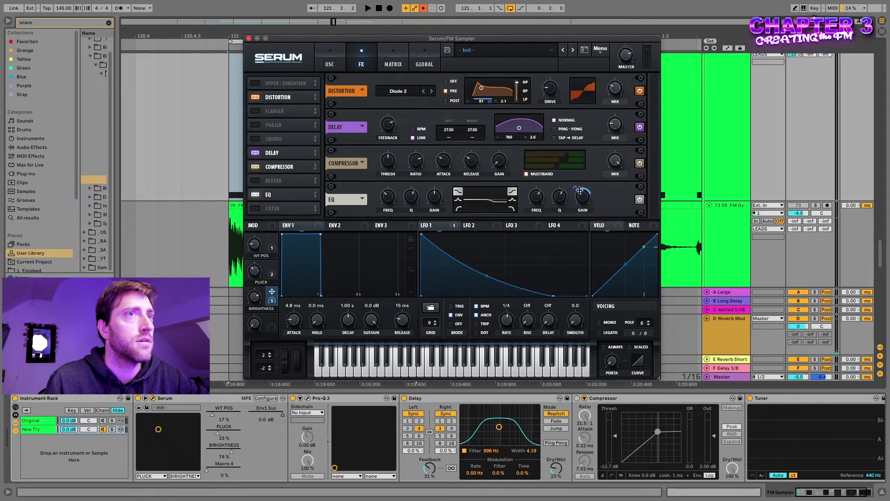
pyautogui.press('space')
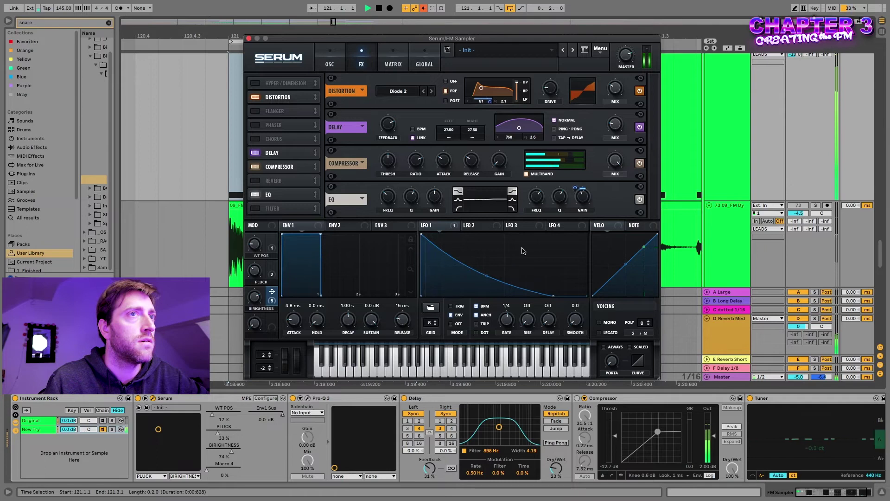
pyautogui.press('space')
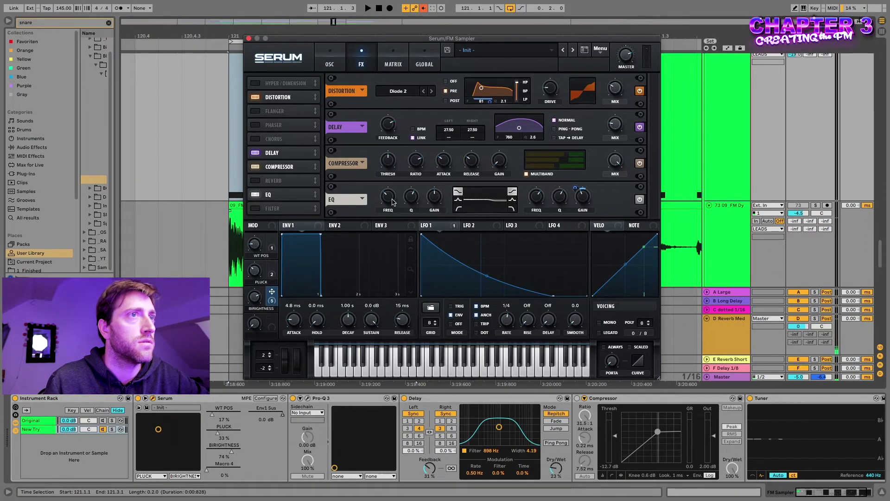
# Adjust Serum's low EQ band to about -4.9 dB at 340 Hz, lower the Brightness macro to 56% and audition.
pyautogui.moveTo(385, 201)
pyautogui.moveTo(432, 199)
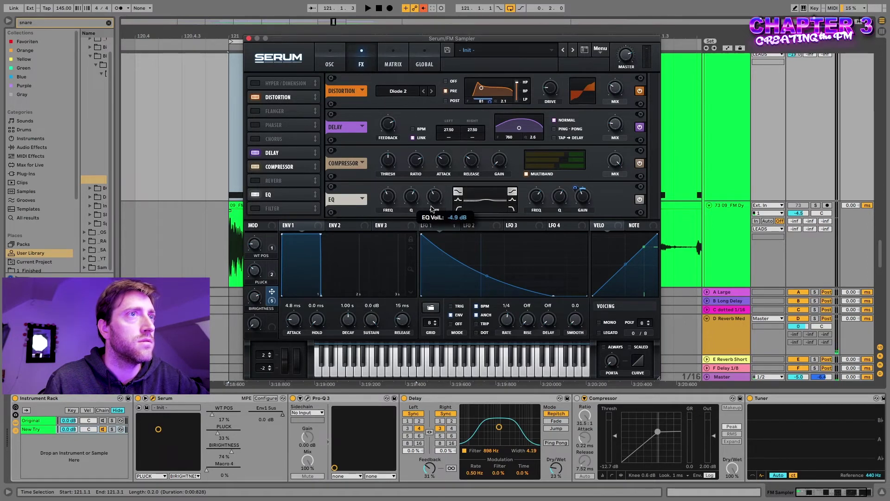
pyautogui.press('space')
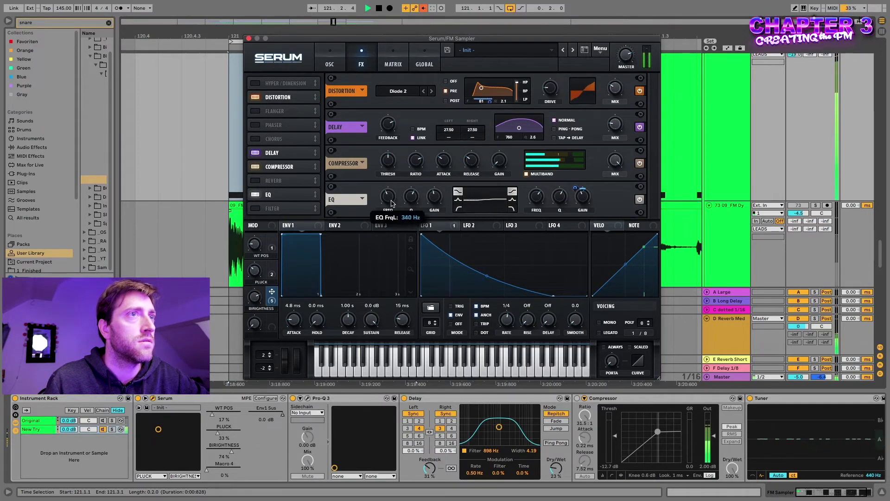
pyautogui.moveTo(536, 205)
pyautogui.moveTo(256, 296); pyautogui.dragTo(263, 309)
pyautogui.press('space')
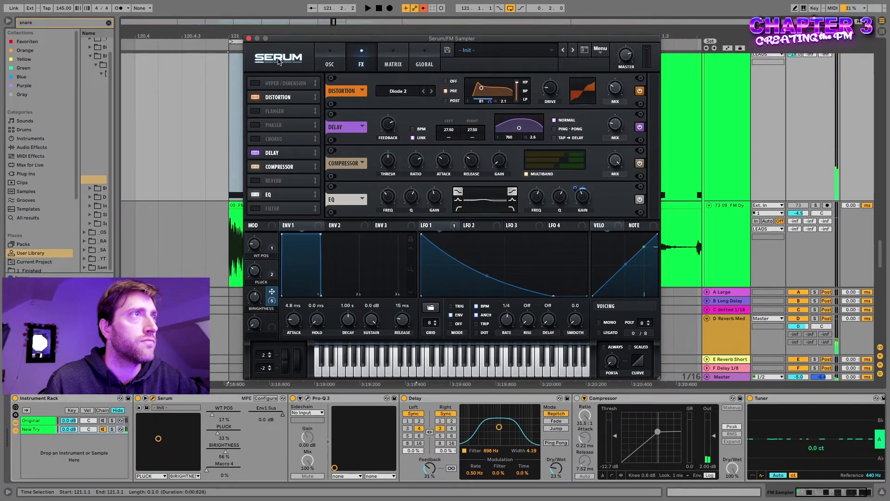
# Enable Serum's Flanger and audition it with a rate of about 0.18 Hz.
pyautogui.click(262, 112)
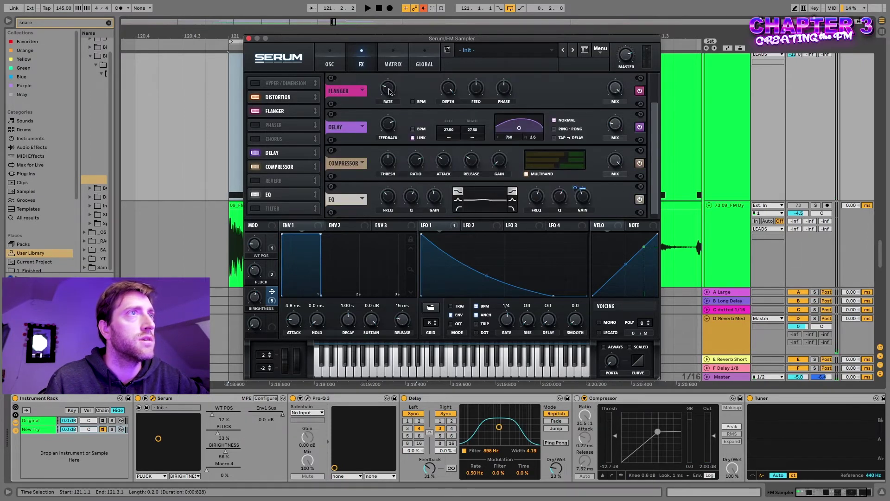
pyautogui.moveTo(389, 88)
pyautogui.press('space')
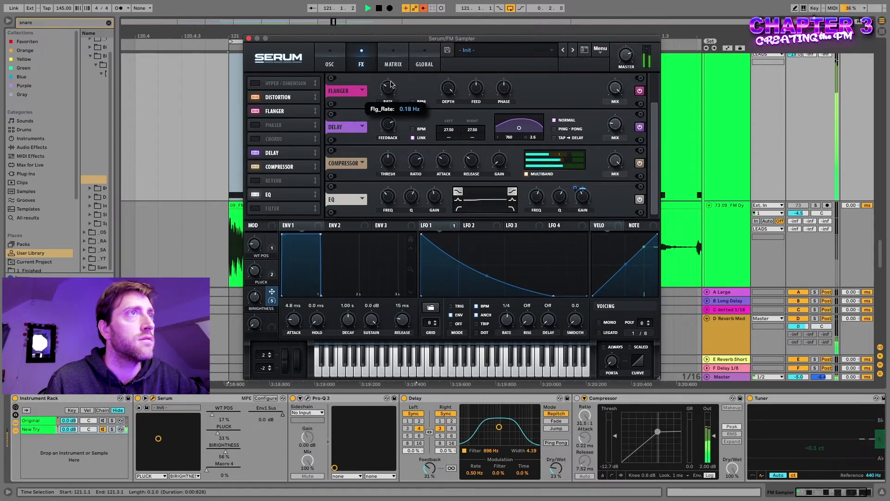
pyautogui.press('space')
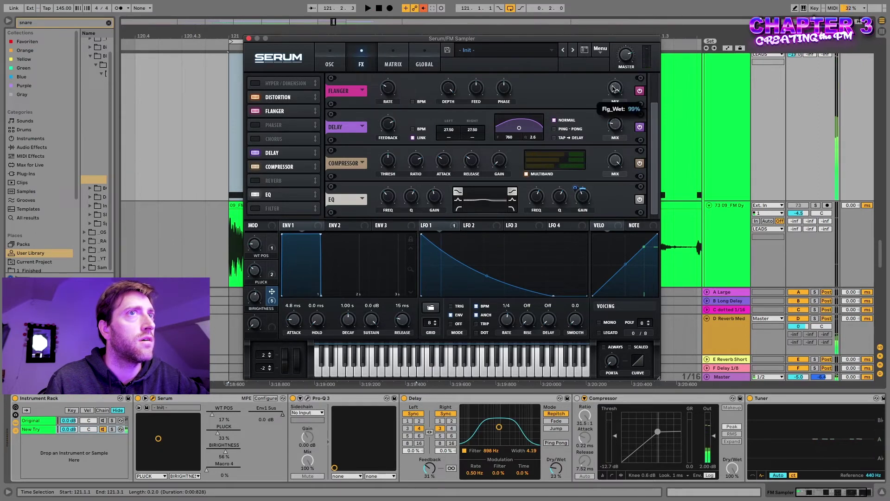
# Assign Macro 4 to the Flanger's mix, name it FLANGER and raise it to 100% while auditioning.
pyautogui.moveTo(272, 319); pyautogui.dragTo(611, 82)
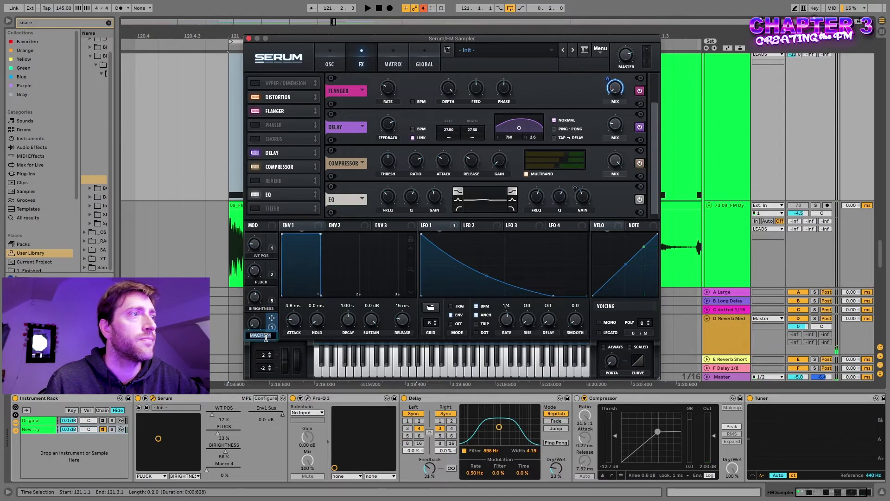
pyautogui.press('space')
pyautogui.moveTo(255, 323); pyautogui.dragTo(288, 251)
pyautogui.press('space')
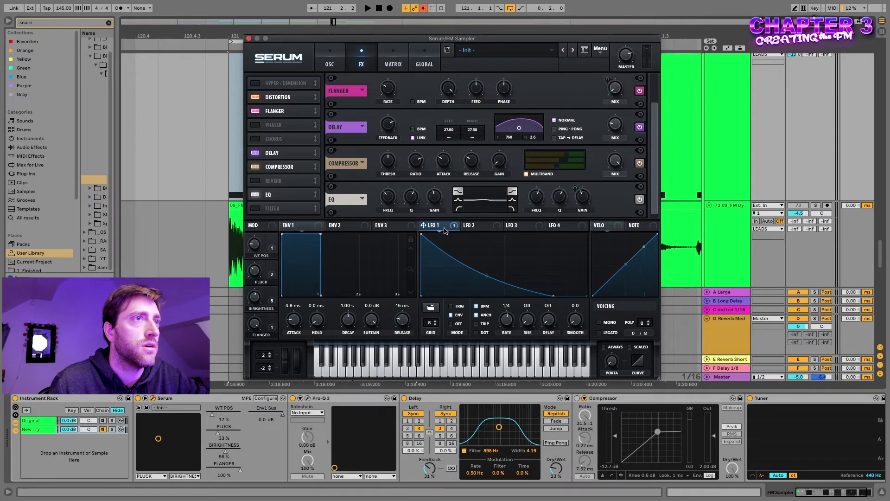
# Assign Chaos1 through LFO Bus 1 to modulate the midpoint curve of LFO 1.
pyautogui.rightClick(487, 278)
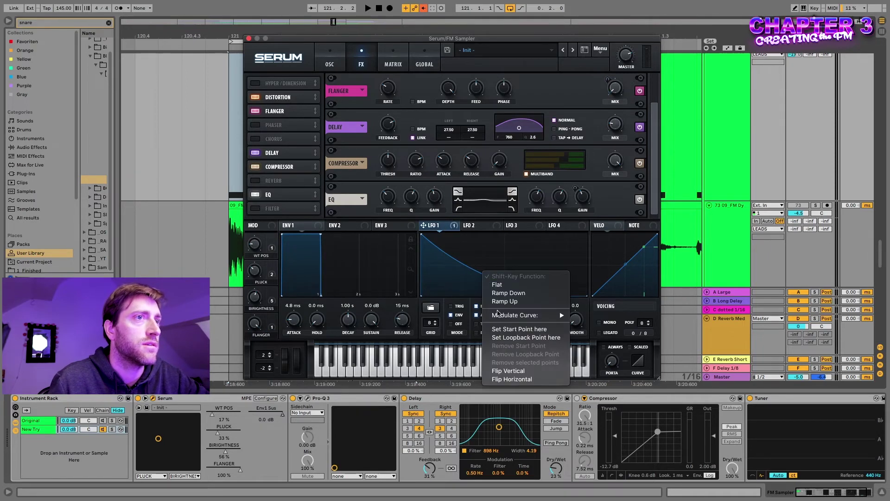
pyautogui.moveTo(561, 315)
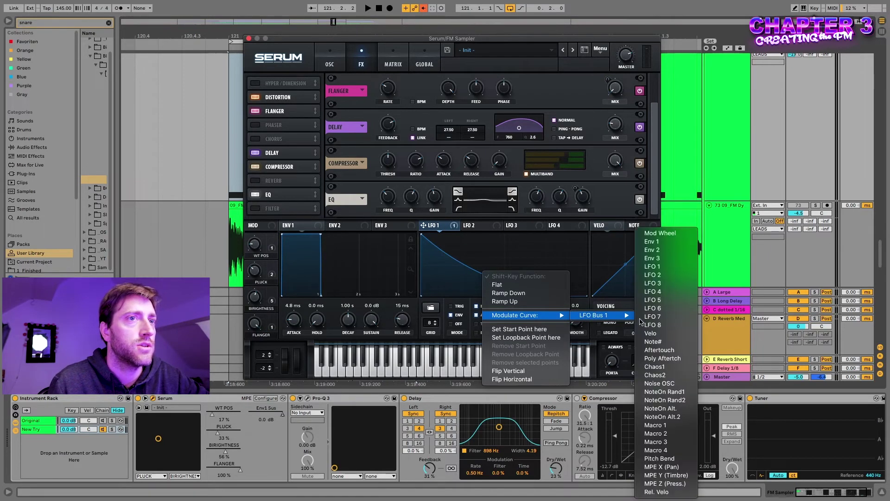
pyautogui.click(659, 366)
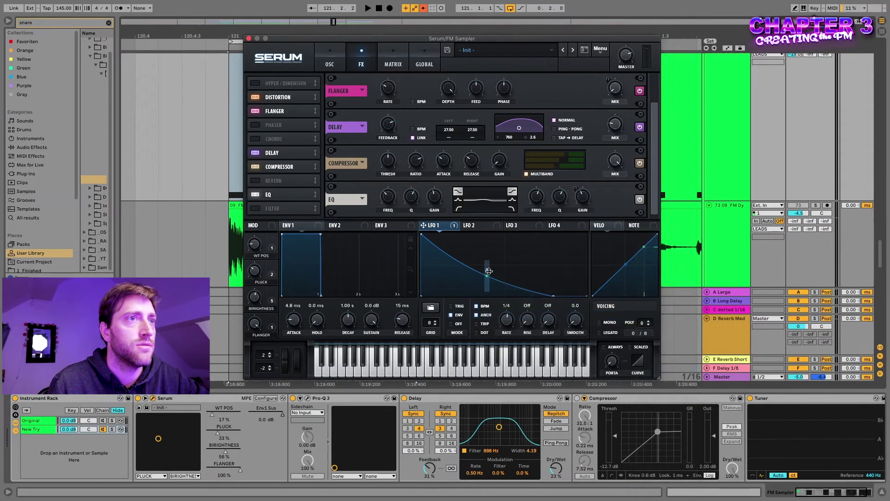
# Set Chaos 1 to BPM sync and mono with a 1/16 rate, and return to the oscillator view.
pyautogui.click(399, 52)
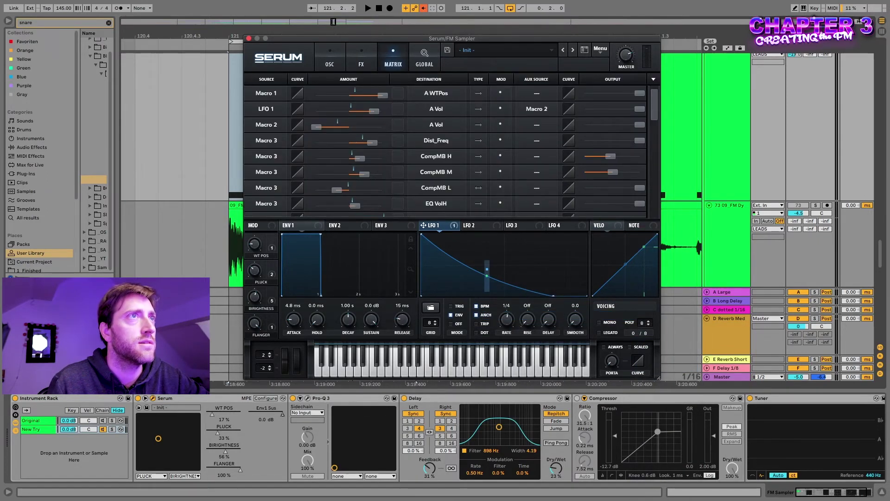
pyautogui.click(424, 58)
pyautogui.click(285, 94)
pyautogui.click(285, 104)
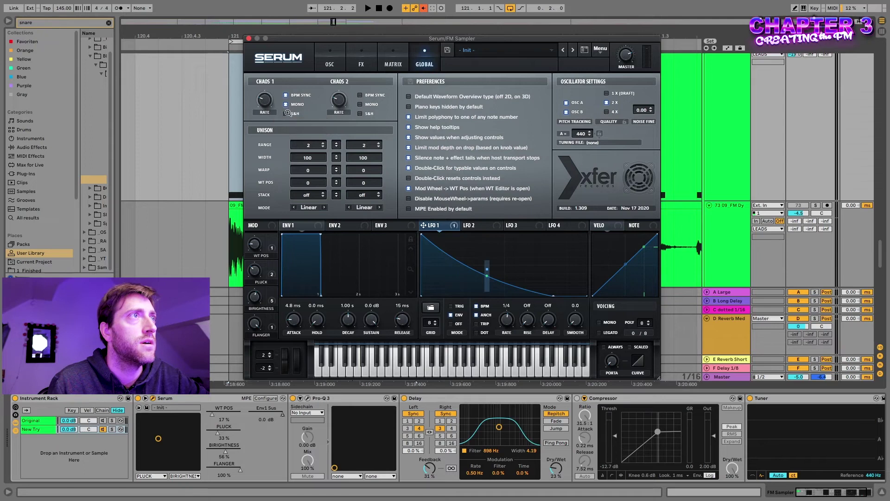
pyautogui.moveTo(270, 100); pyautogui.dragTo(272, 71)
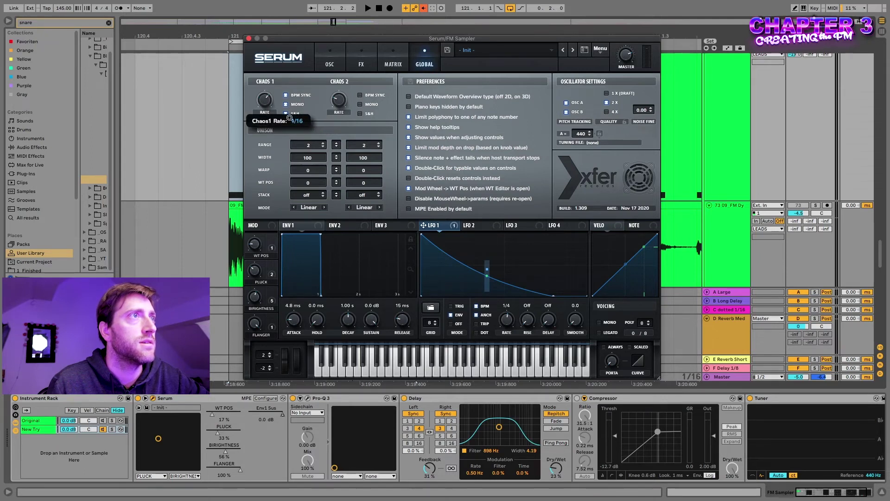
pyautogui.click(337, 60)
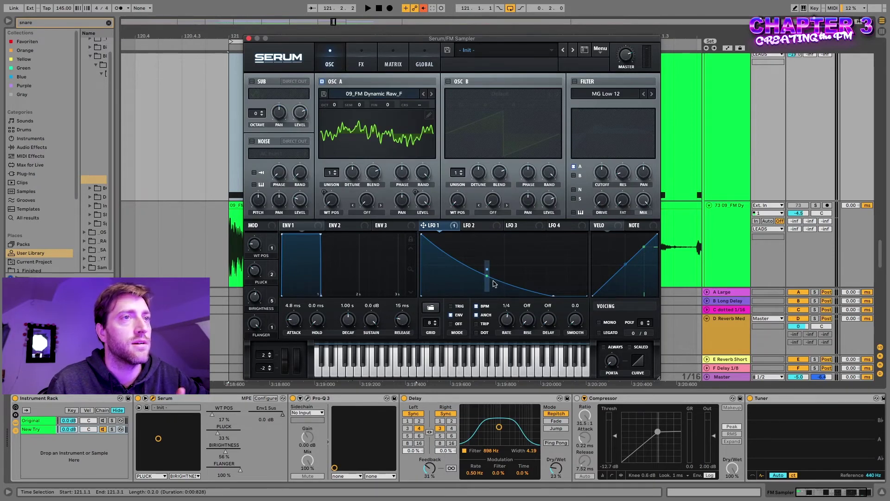
# Audition the chaos-modulated LFO curve and raise the Pluck macro to 56% during playback.
pyautogui.press('space')
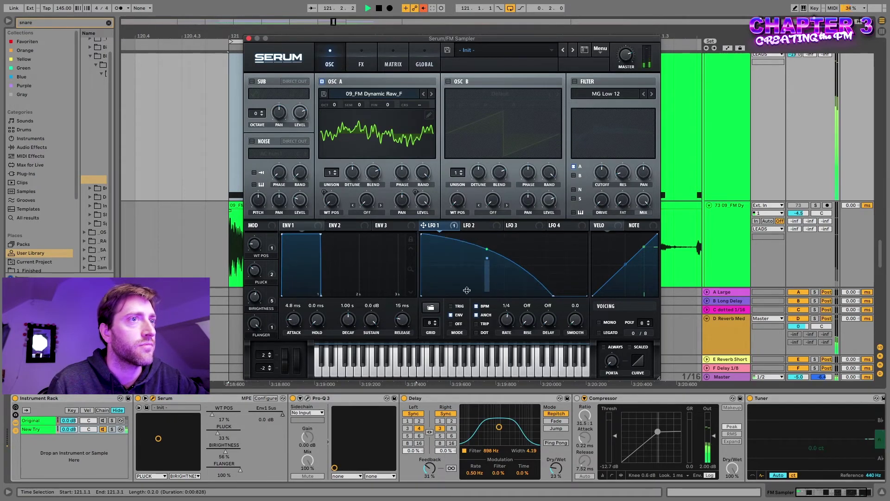
pyautogui.moveTo(174, 432)
pyautogui.mouseDown()
pyautogui.moveTo(189, 438)
pyautogui.moveTo(177, 438)
pyautogui.mouseUp()
pyautogui.press('space')
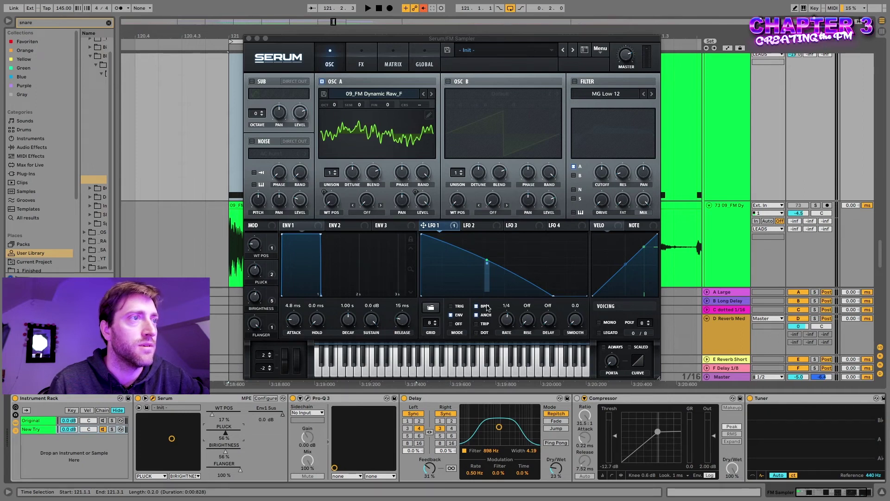
# Shift LFO 1's first point slightly past the start for a short fade-in, audition it and close Serum.
pyautogui.click(422, 234)
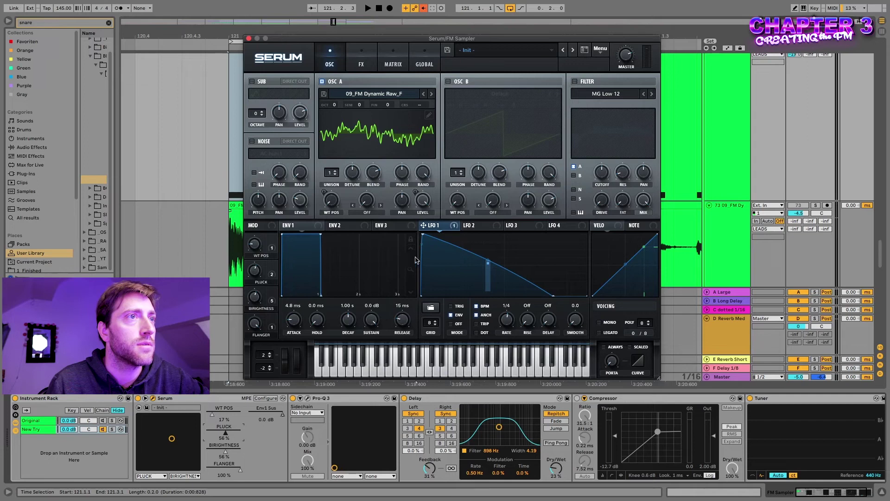
pyautogui.press('space')
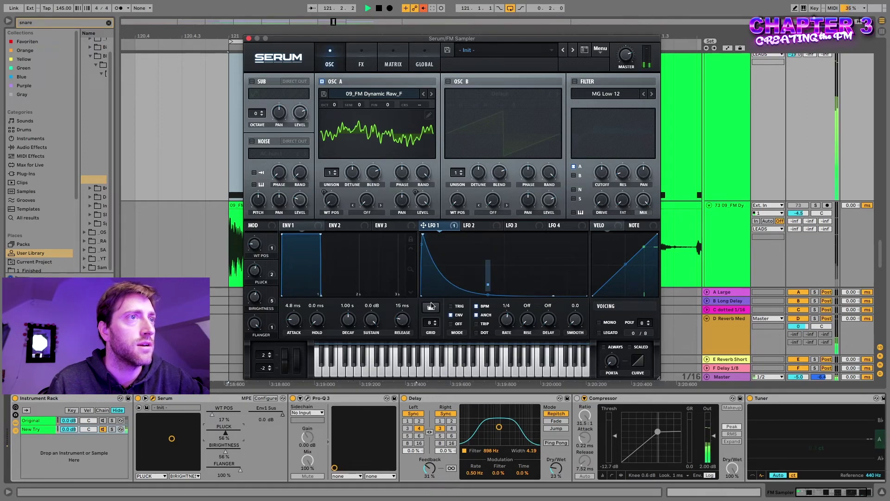
pyautogui.press('space')
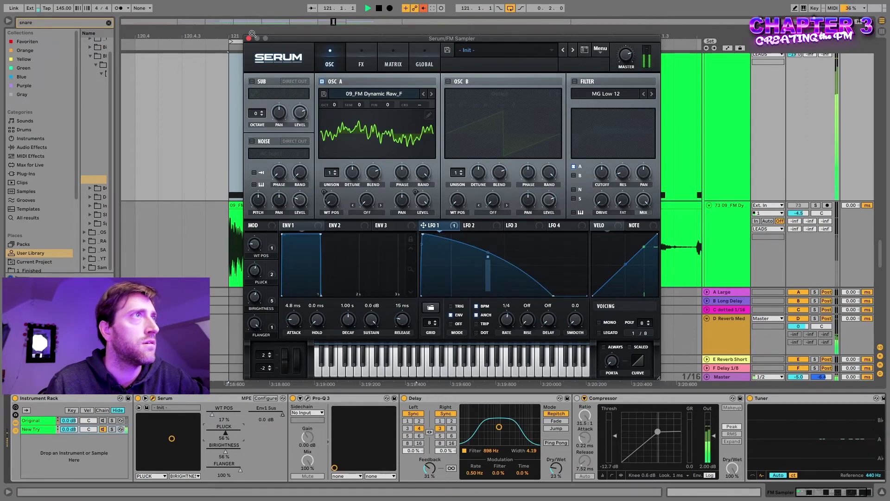
pyautogui.click(249, 39)
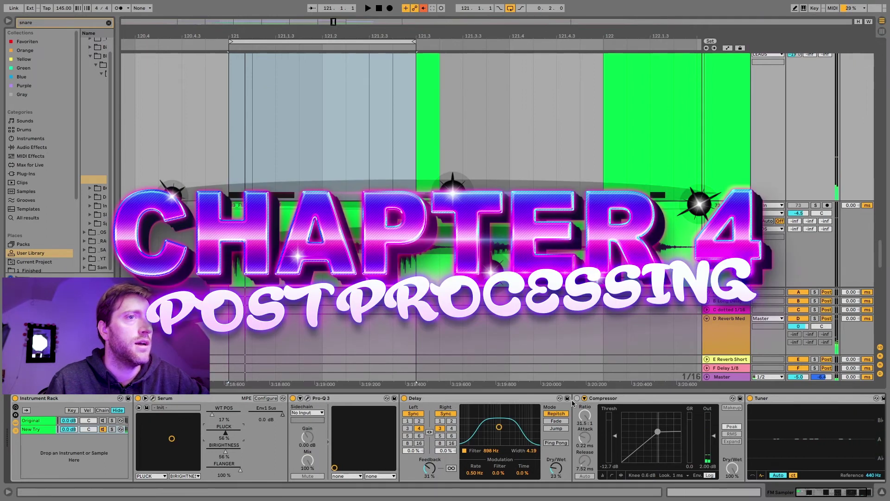
# Turn on the Compressor device, set its attack to 0.20 ms and knee to 1.1 dB, auditioning during playback.
pyautogui.click(577, 399)
pyautogui.hscroll(2, 565, 411)
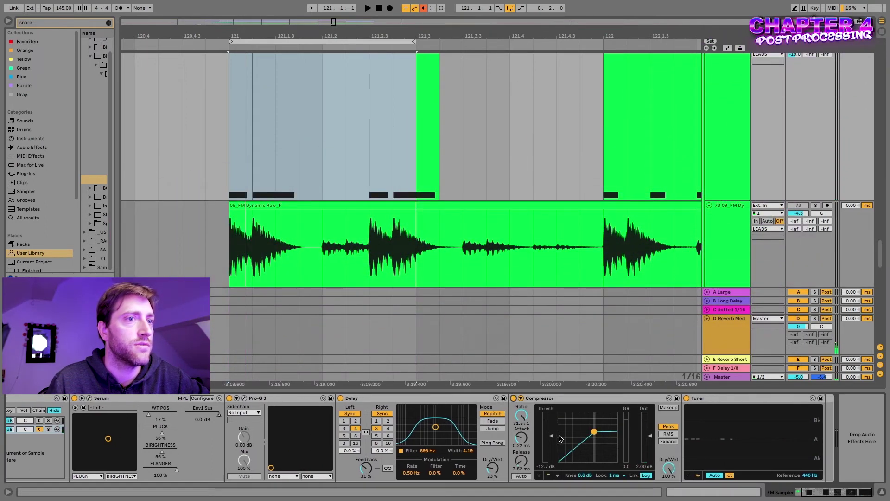
pyautogui.press('space')
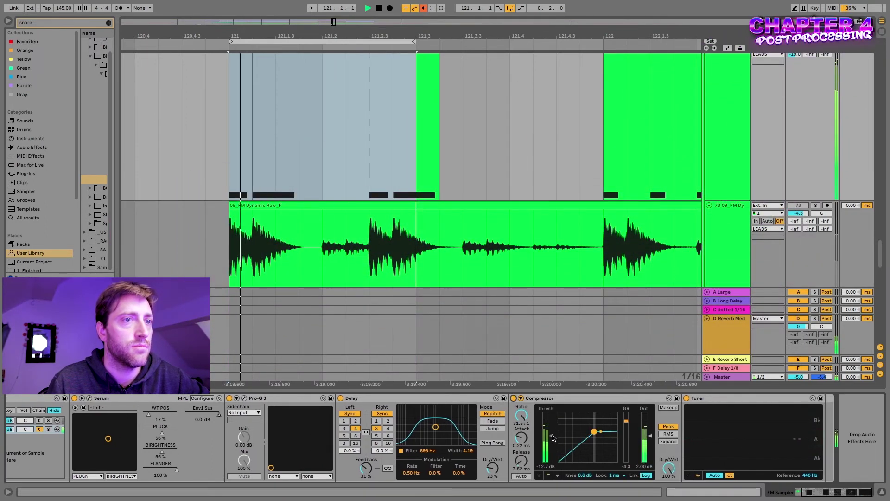
pyautogui.press('space')
pyautogui.moveTo(522, 441); pyautogui.dragTo(524, 446)
pyautogui.press('space')
pyautogui.press('space')
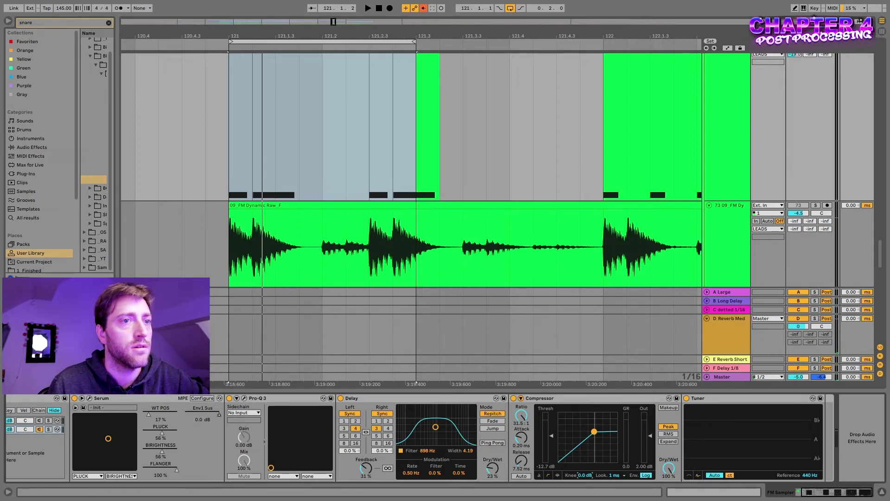
pyautogui.press('space')
pyautogui.moveTo(579, 475)
pyautogui.mouseDown()
pyautogui.moveTo(579, 466)
pyautogui.moveTo(579, 474)
pyautogui.mouseUp()
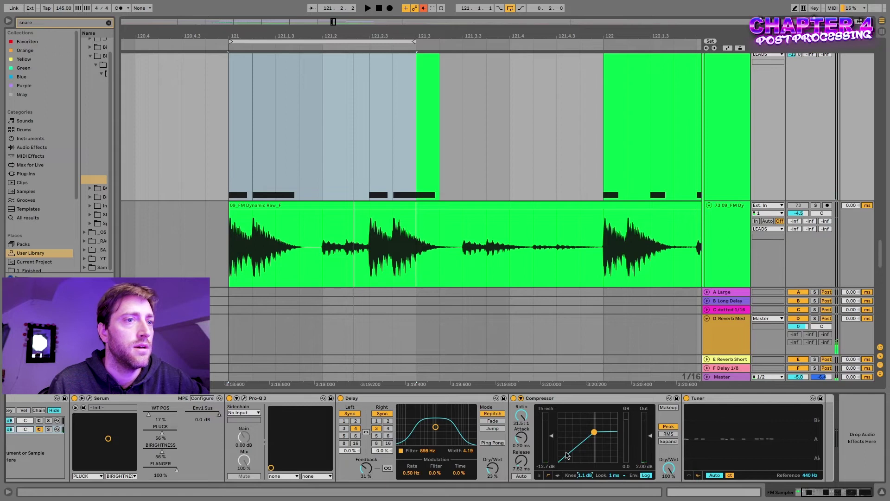
# Compare the FM Sampler's mixer level with the Compressor off and on, and set the compressor's output gain to 3.30 dB.
pyautogui.scroll(5, 534, 291)
pyautogui.click(712, 188)
pyautogui.press('Tab')
pyautogui.press('space')
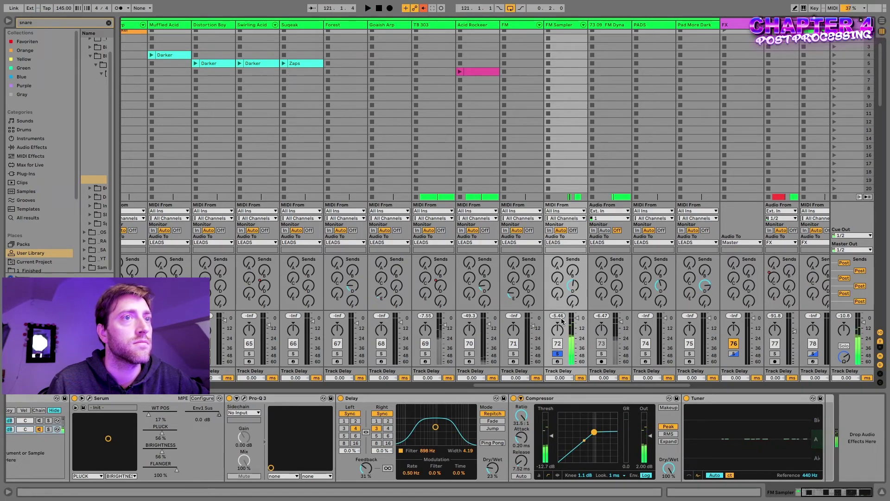
pyautogui.click(513, 398)
pyautogui.press('space')
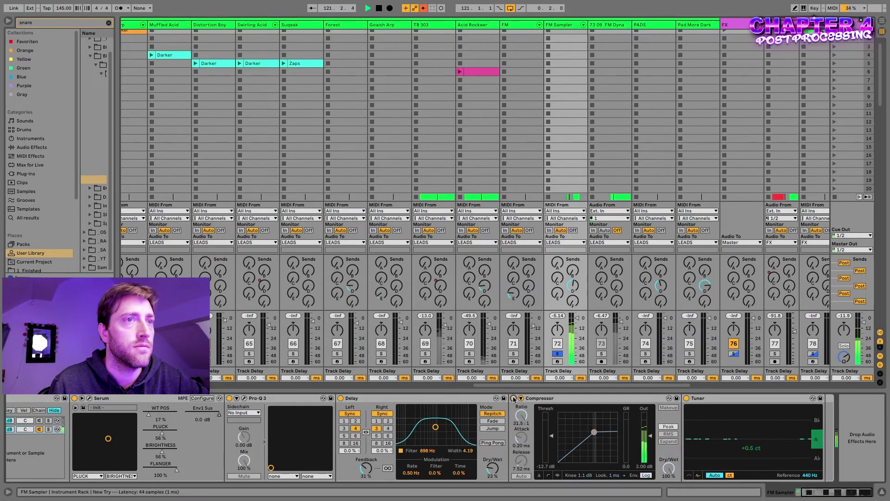
pyautogui.press('space')
pyautogui.click(513, 398)
pyautogui.press('space')
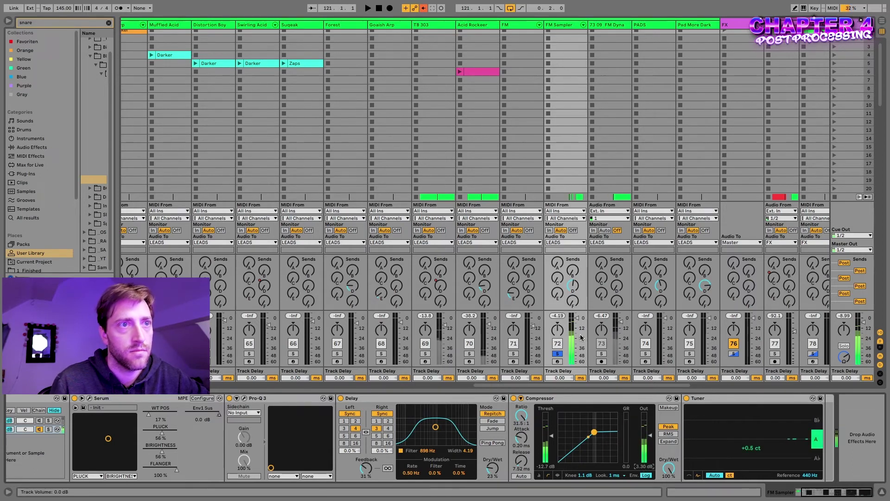
# Open SPAN on the Master, check the playback spectrum and set the FM Sampler track volume to -4.0 dB.
pyautogui.click(857, 22)
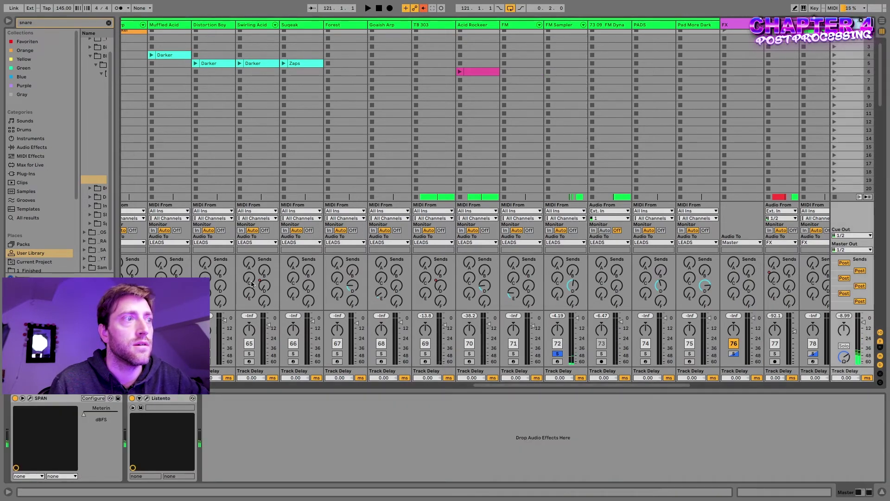
pyautogui.click(30, 399)
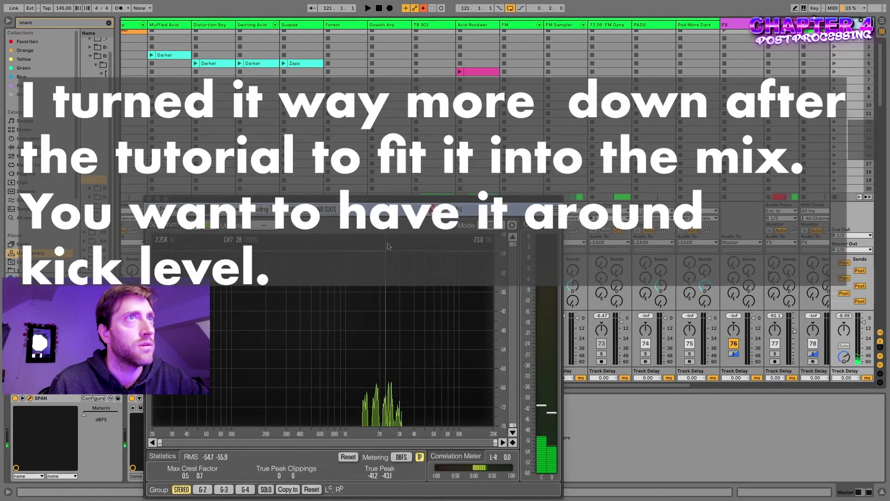
pyautogui.moveTo(425, 223); pyautogui.dragTo(352, 141)
pyautogui.press('space')
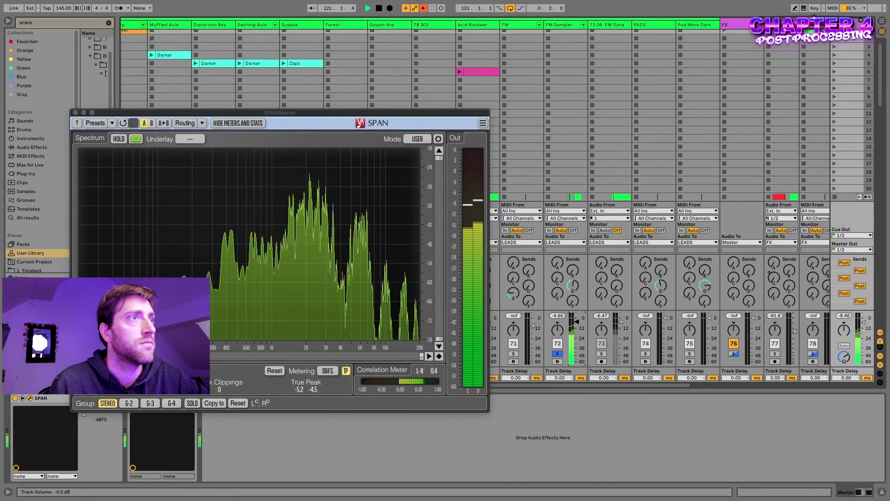
pyautogui.press('space')
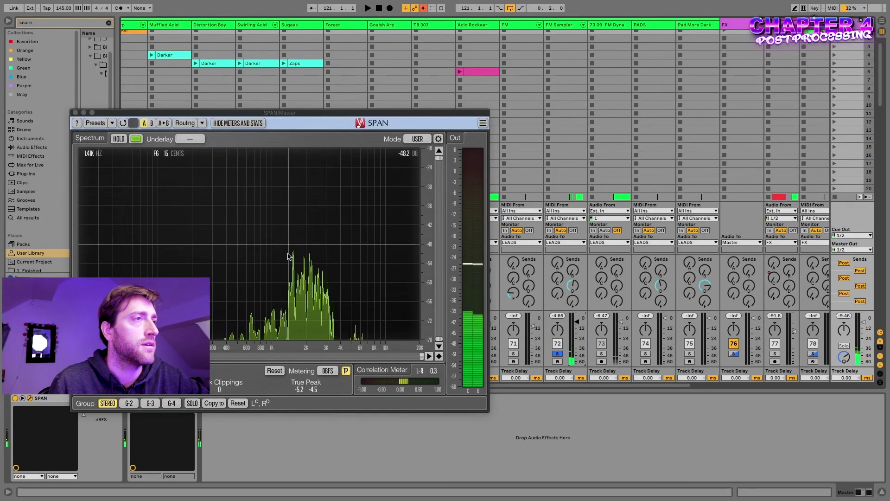
# Reselect the FM Sampler track, move SPAN aside and lower Pluck to 52%, Brightness to 47% and Flanger to 93% during playback.
pyautogui.click(564, 26)
pyautogui.moveTo(278, 112); pyautogui.dragTo(507, 48)
pyautogui.click(149, 414)
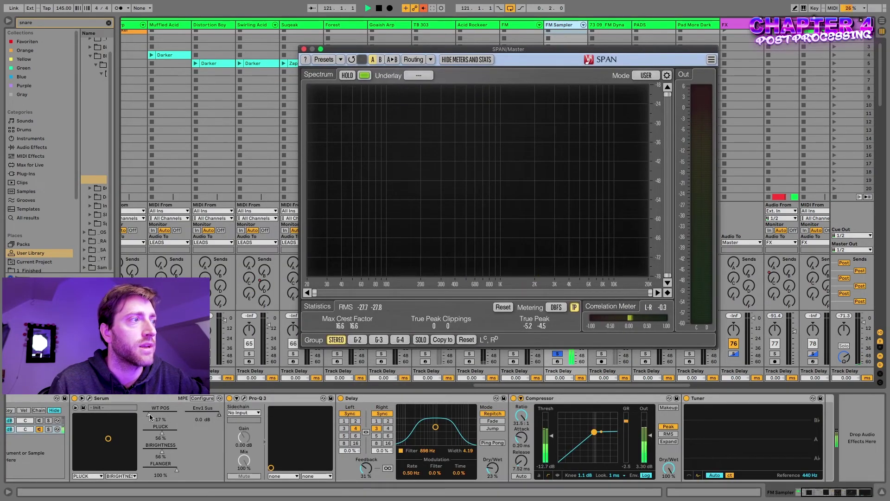
pyautogui.press('space')
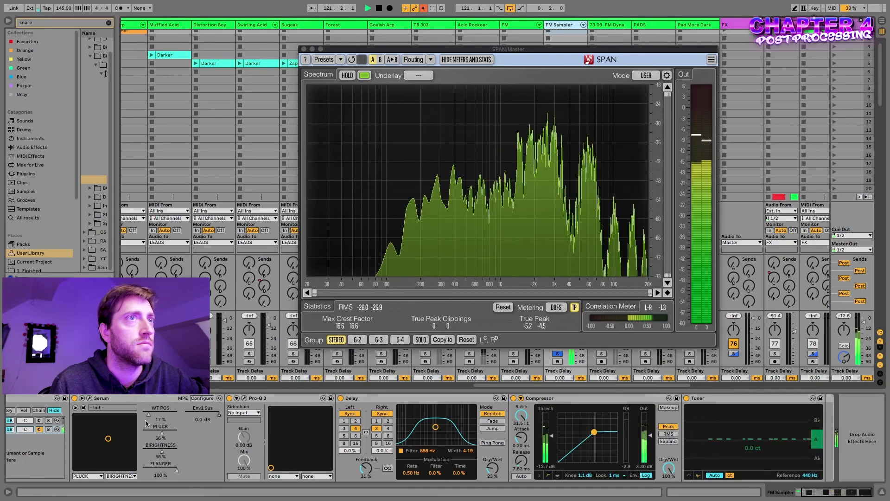
pyautogui.moveTo(173, 470); pyautogui.dragTo(159, 453)
pyautogui.press('space')
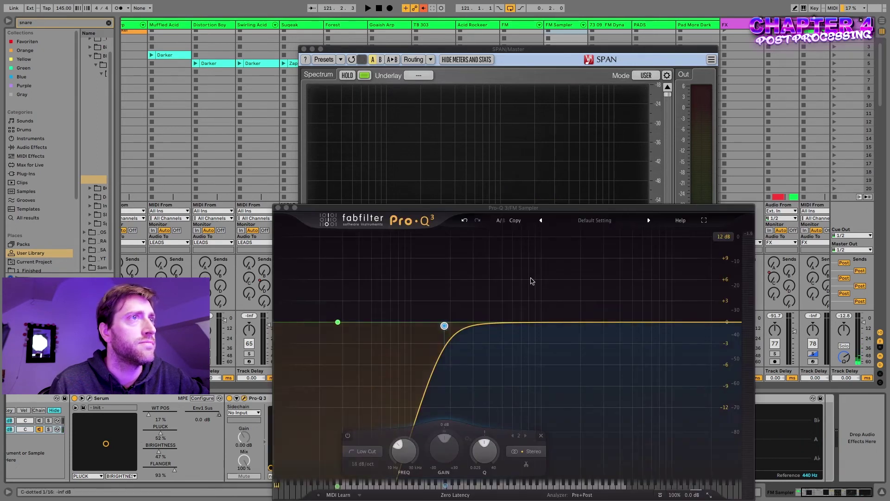
# Add a narrow bell boost near 4.1 kHz and a smaller mid bell boost to the EQ during playback, and return to the arrangement.
pyautogui.press('space')
pyautogui.moveTo(633, 321); pyautogui.dragTo(621, 252)
pyautogui.scroll(5, 622, 260)
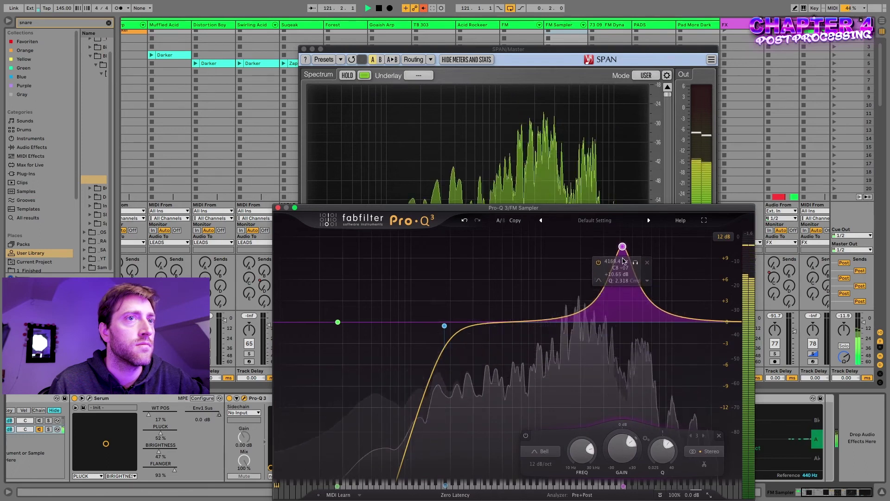
pyautogui.doubleClick(506, 295)
pyautogui.keyDown('super'); pyautogui.click(622, 255); pyautogui.keyUp('super')
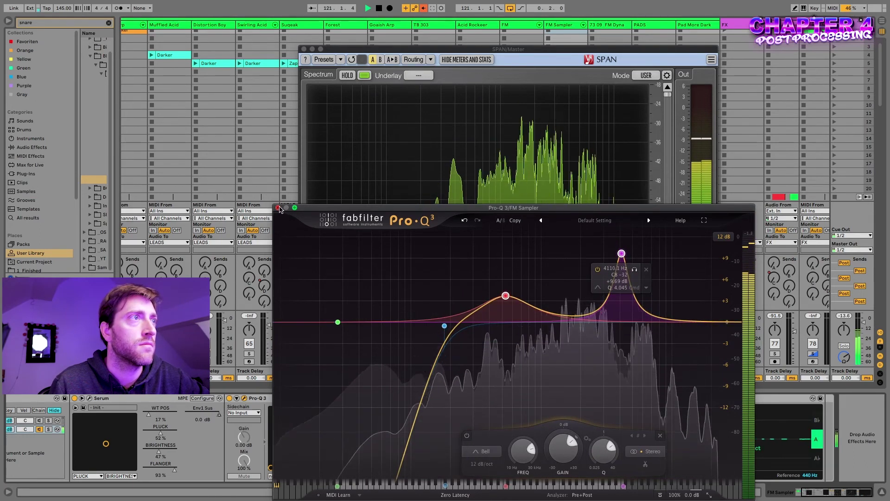
pyautogui.click(278, 208)
pyautogui.press('Tab')
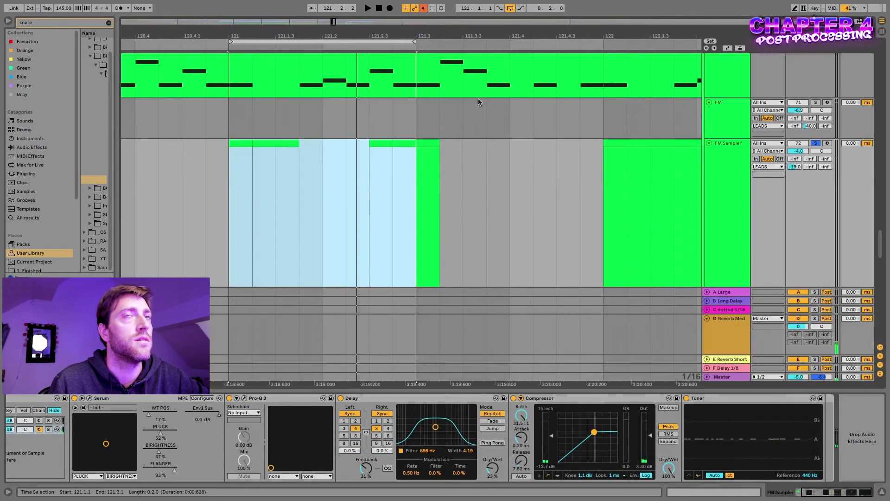
# Display the Original chain's devices and play the FM Sampler clips from just before bar 121.
pyautogui.scroll(-5, 497, 223)
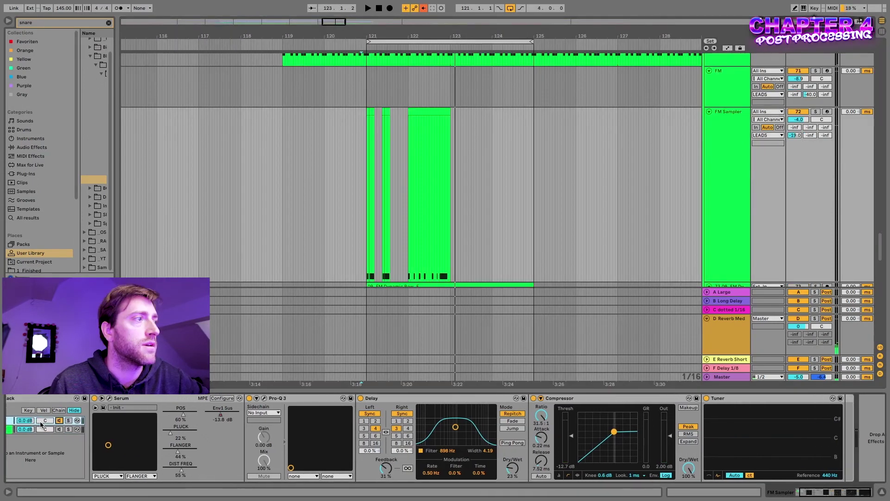
pyautogui.hscroll(-3, 41, 423)
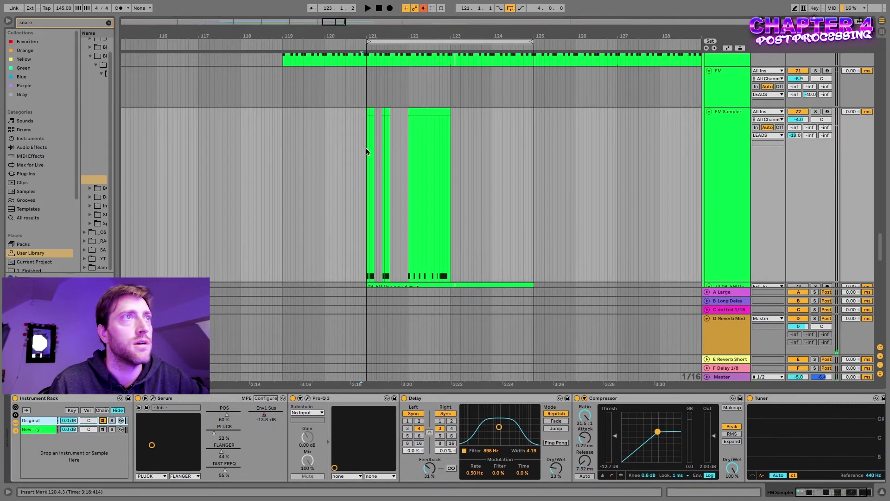
pyautogui.scroll(2, 424, 166)
pyautogui.click(337, 151)
pyautogui.press('space')
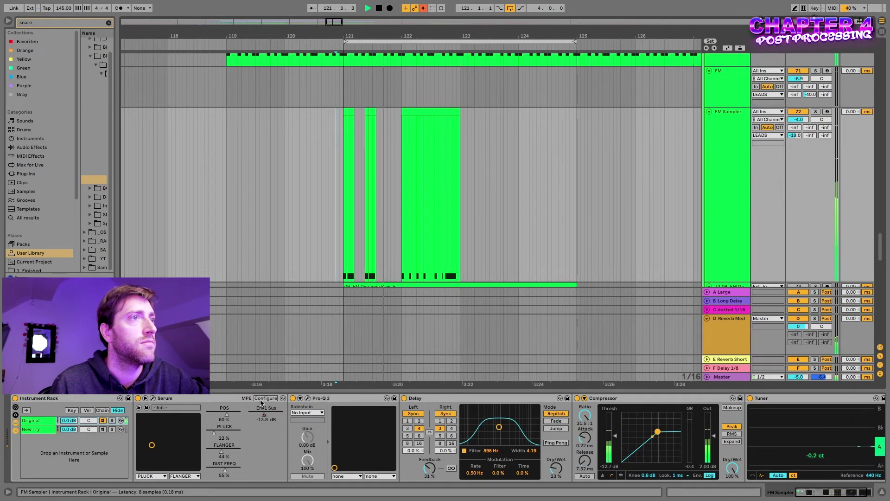
# Set the Original chain's Dist Freq macro to 77% and Flanger macro to 36%, auditioning each change.
pyautogui.moveTo(225, 470); pyautogui.dragTo(232, 471)
pyautogui.press('space')
pyautogui.press('space')
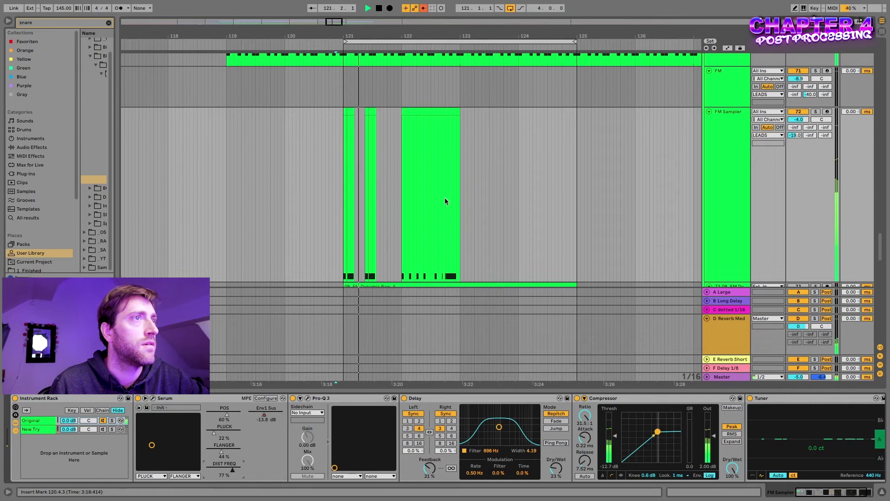
pyautogui.moveTo(221, 452); pyautogui.dragTo(219, 451)
pyautogui.press('space')
pyautogui.press('space')
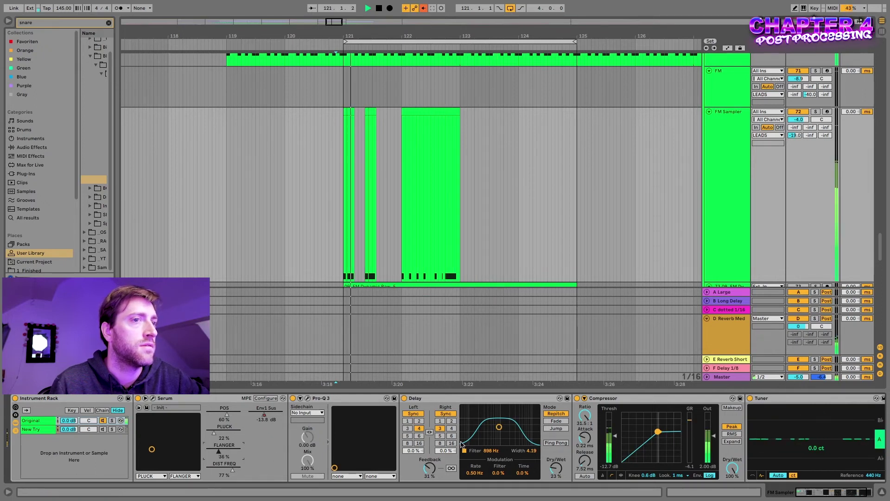
pyautogui.press('space')
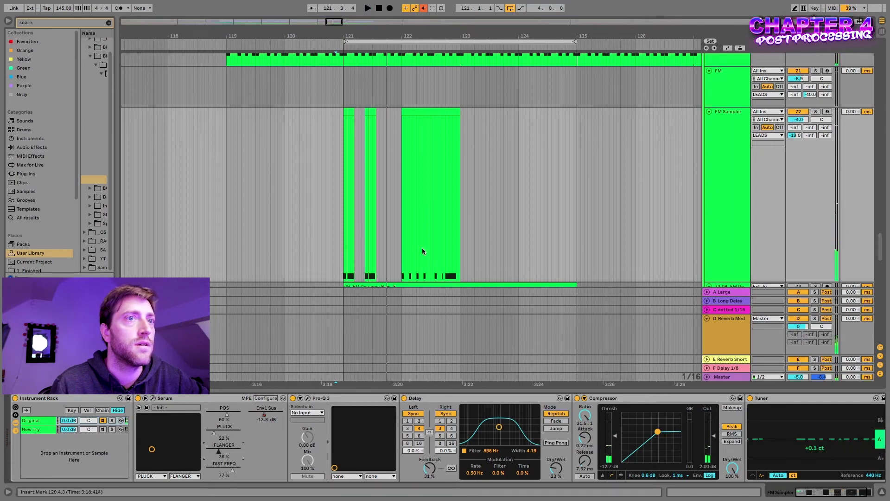
# Solo the FM Sampler, open SPAN on the Master and adjust the Original Serum's master volume during playback.
pyautogui.click(153, 399)
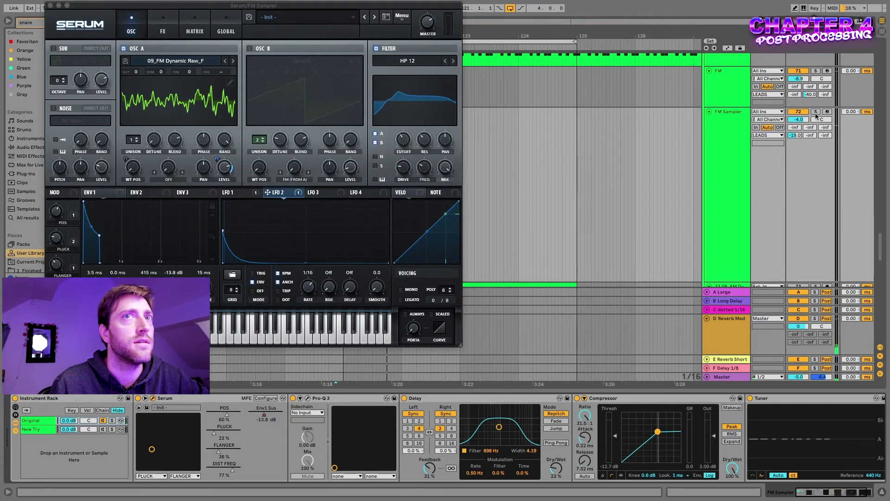
pyautogui.click(816, 111)
pyautogui.click(716, 376)
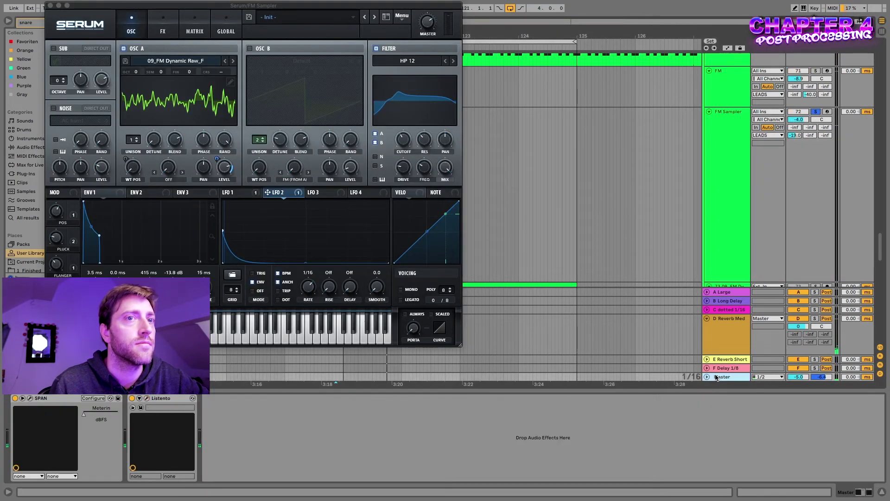
pyautogui.click(29, 400)
pyautogui.click(427, 12)
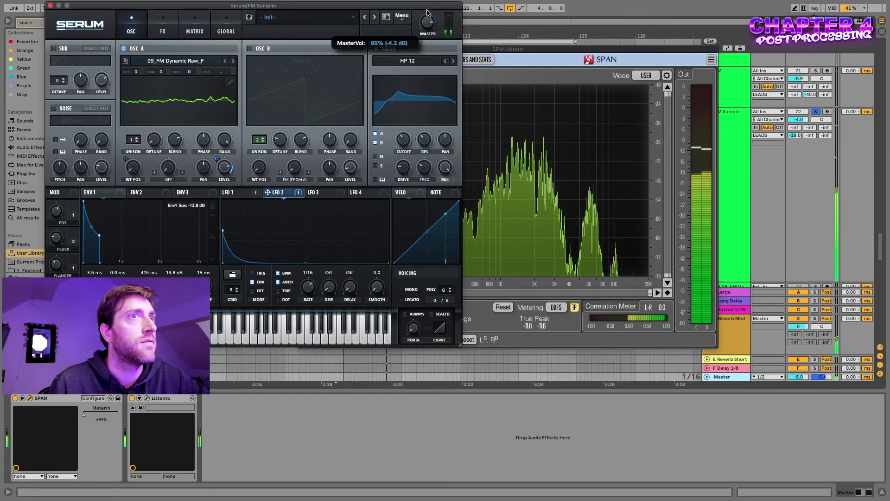
pyautogui.moveTo(427, 12); pyautogui.dragTo(427, 20)
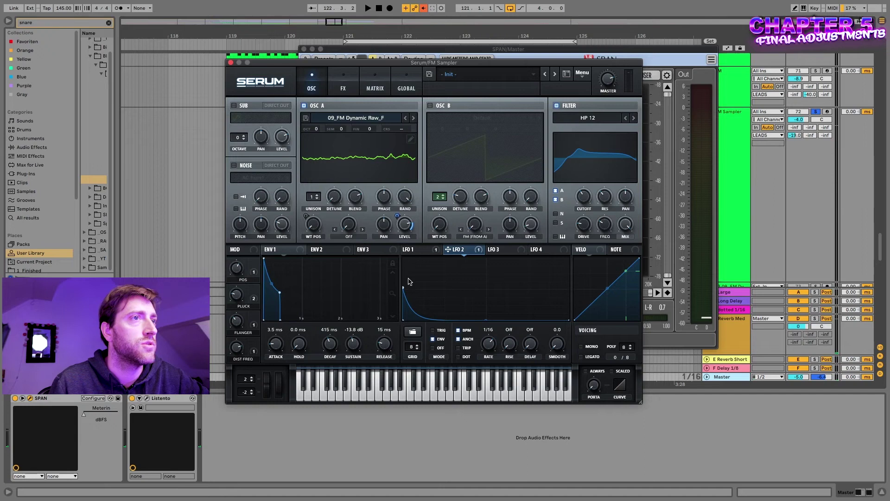
# Review LFO 1, LFO 2 and the effects rack in the Original Serum, and close it.
pyautogui.click(422, 252)
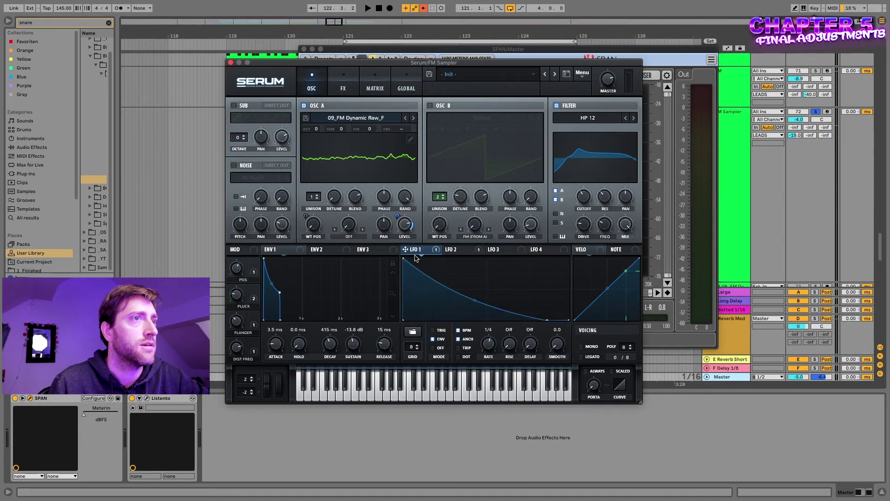
pyautogui.click(459, 251)
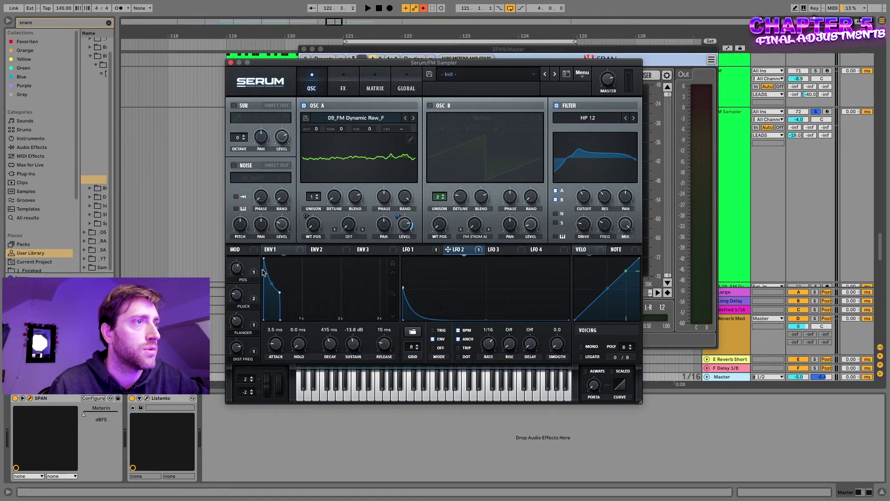
pyautogui.click(343, 86)
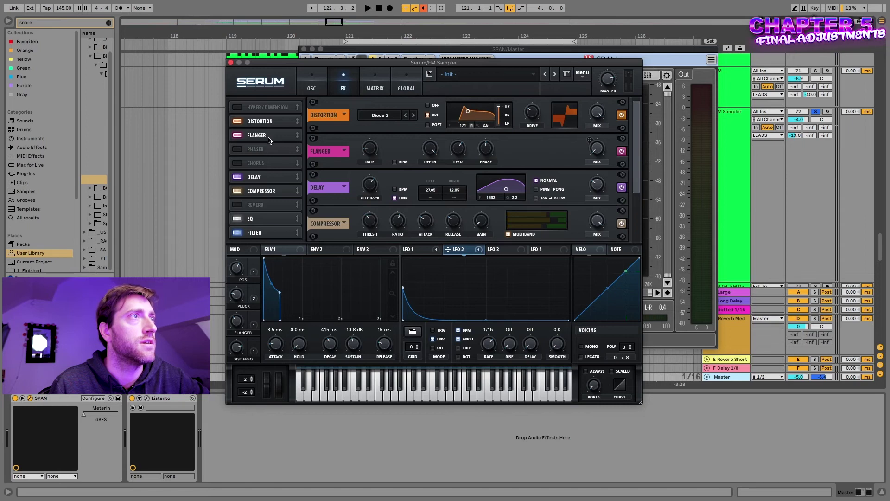
pyautogui.click(230, 62)
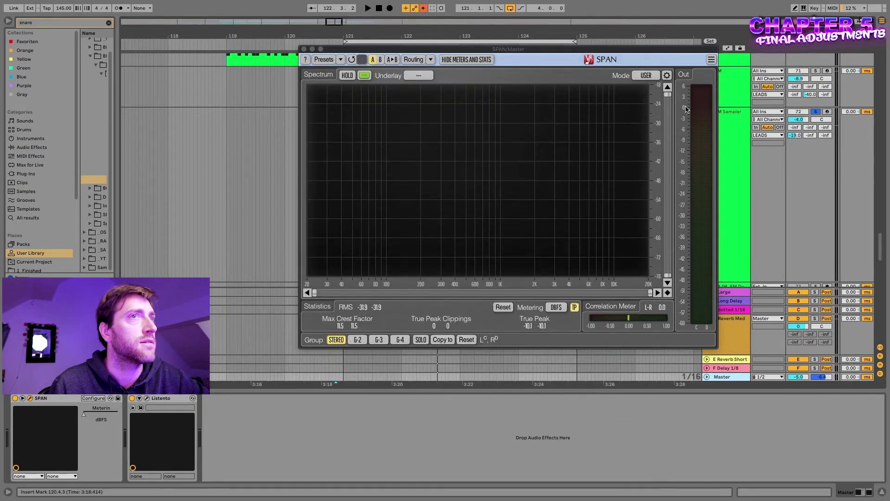
# Open the New Try chain's Serum and shape LFO 2 into a steep falling curve in trigger mode at a 1/16 rate.
pyautogui.moveTo(488, 46); pyautogui.dragTo(351, 32)
pyautogui.click(750, 172)
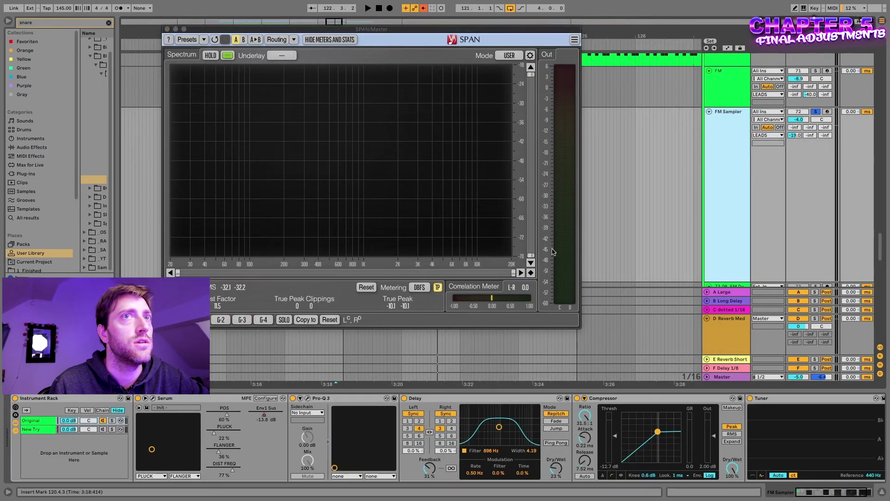
pyautogui.click(102, 430)
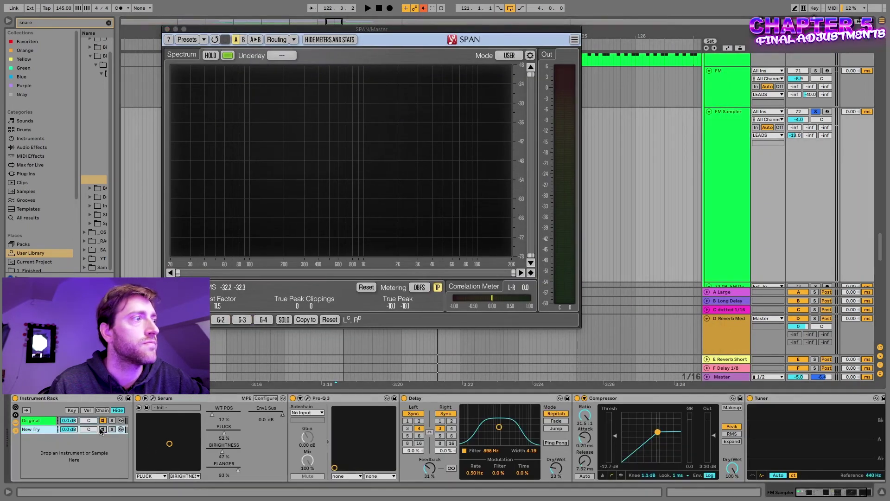
pyautogui.click(152, 398)
pyautogui.click(475, 226)
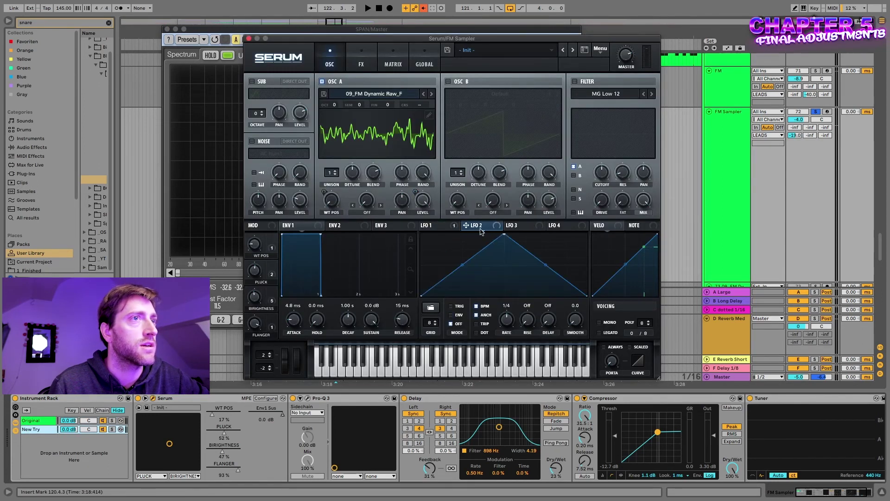
pyautogui.moveTo(506, 236); pyautogui.dragTo(421, 234)
pyautogui.moveTo(501, 265); pyautogui.dragTo(477, 292)
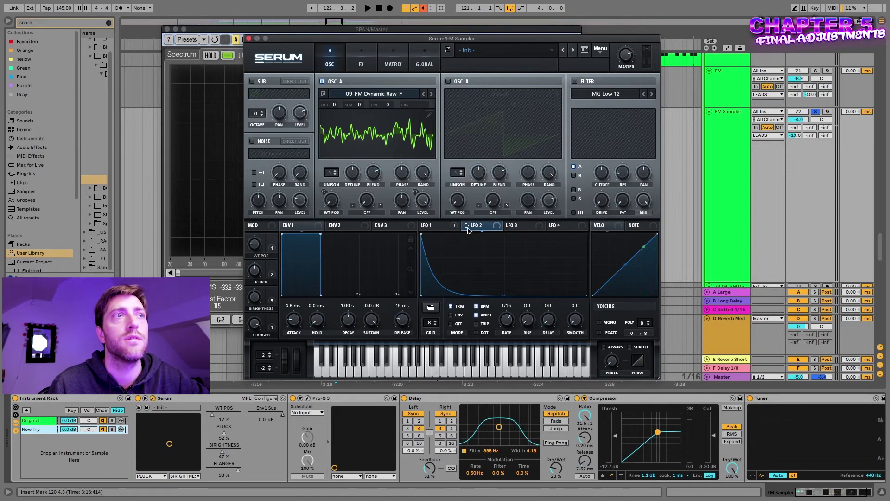
# Assign LFO 2 to oscillator A's level and set a small positive amount for it in the modulation matrix.
pyautogui.moveTo(466, 225); pyautogui.dragTo(421, 204)
pyautogui.click(395, 67)
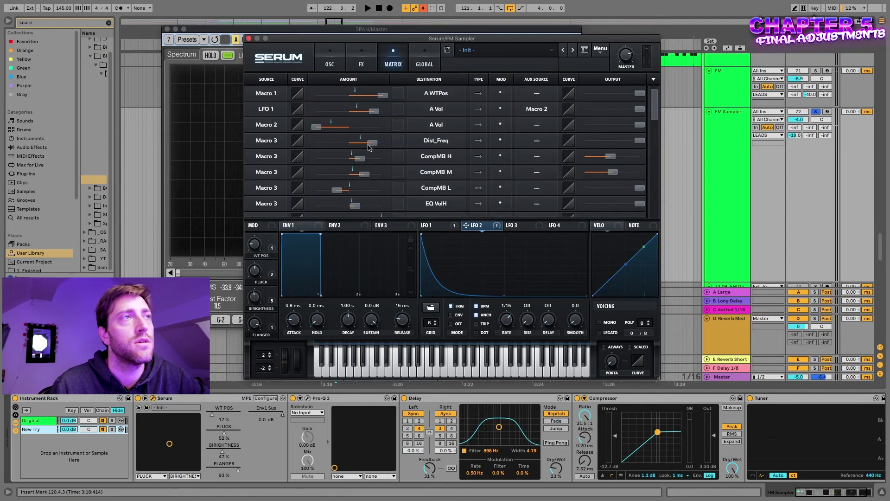
pyautogui.scroll(-3, 407, 196)
pyautogui.scroll(1, 403, 190)
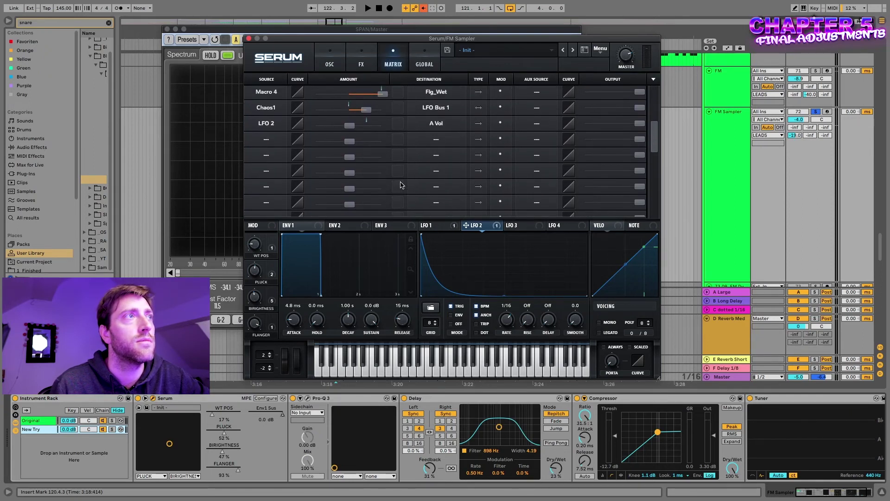
pyautogui.moveTo(356, 129); pyautogui.dragTo(365, 127)
pyautogui.scroll(1, 399, 165)
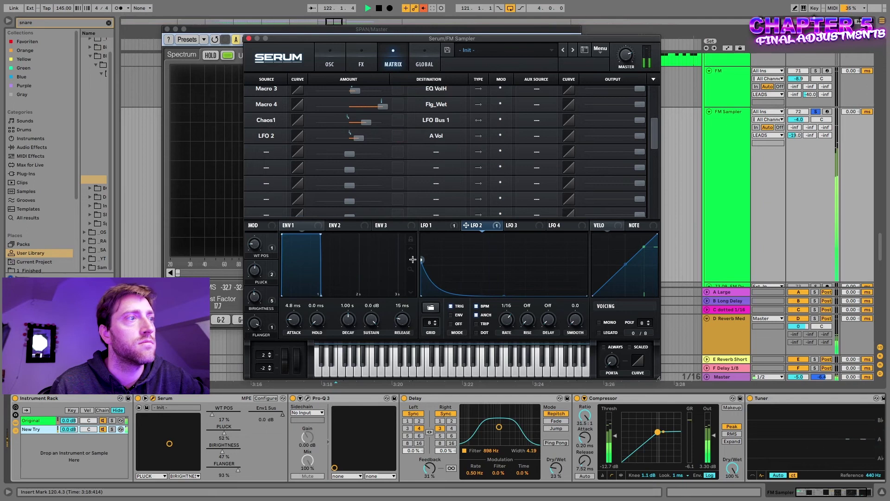
# Compare the Original and New Try chains during playback and set LFO 2's starting point to about two-thirds height.
pyautogui.press('space')
pyautogui.click(102, 421)
pyautogui.press('space')
pyautogui.moveTo(420, 261); pyautogui.dragTo(415, 257)
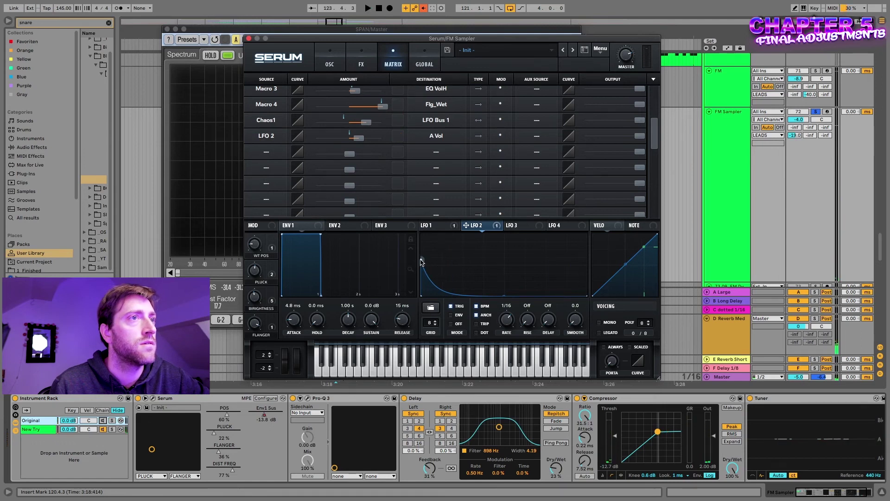
pyautogui.moveTo(421, 260); pyautogui.dragTo(421, 295)
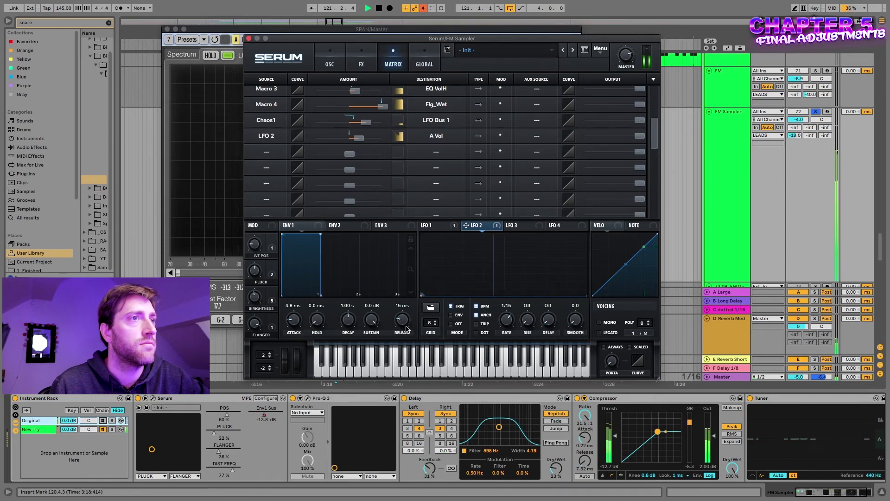
pyautogui.moveTo(406, 329); pyautogui.dragTo(382, 252)
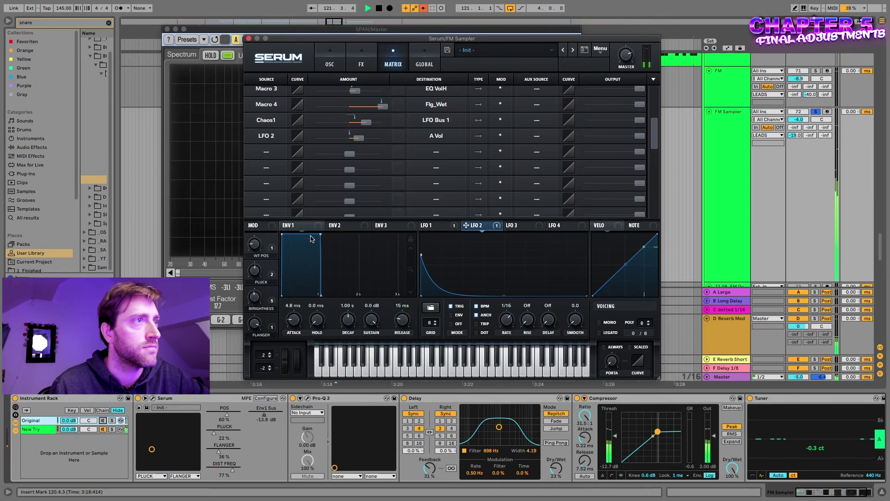
# Set envelope 1's decay to 996 ms and its sustain to -12.5 dB in the New Try Serum.
pyautogui.moveTo(348, 321); pyautogui.dragTo(348, 320)
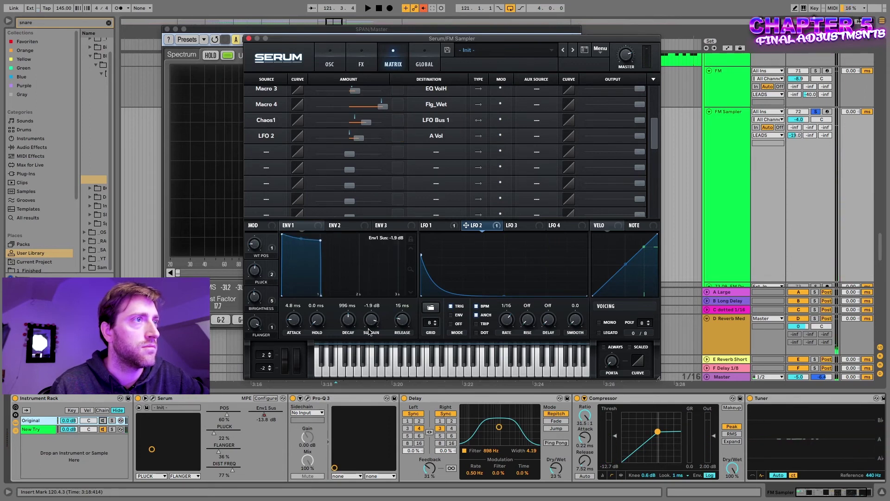
pyautogui.moveTo(321, 259); pyautogui.dragTo(305, 265)
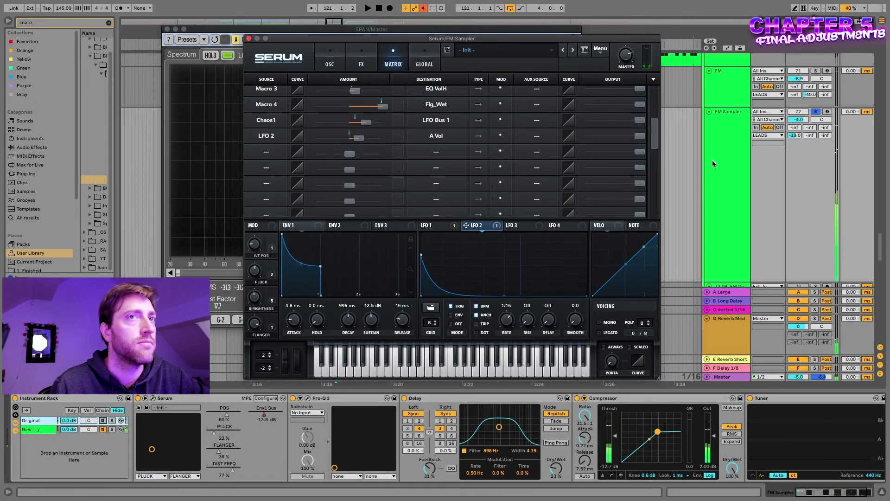
# Select the CLOCK track and set the Sick calculator's tempo to 145 to get the note lengths.
pyautogui.scroll(10, 735, 163)
pyautogui.scroll(10, 724, 157)
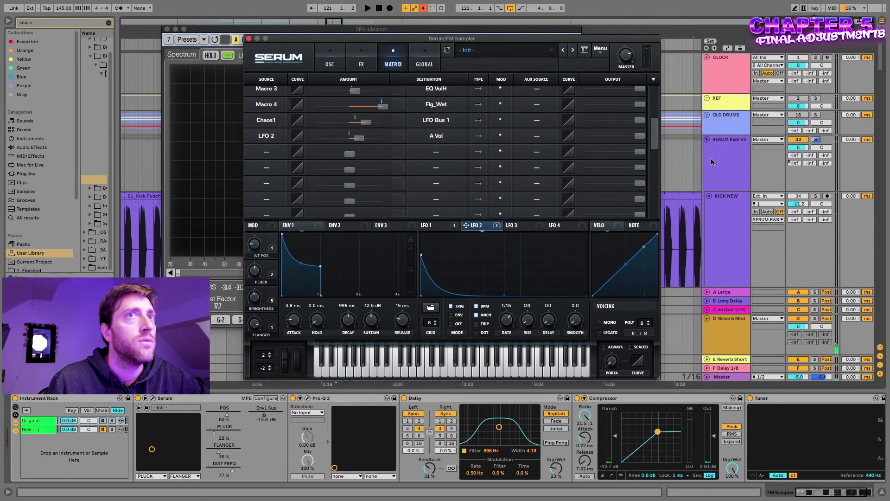
pyautogui.click(715, 79)
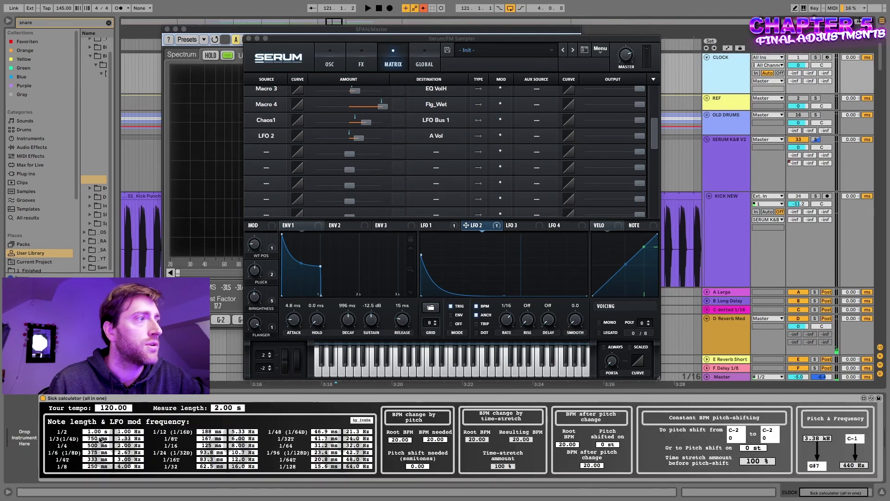
pyautogui.click(106, 410)
pyautogui.write('1')
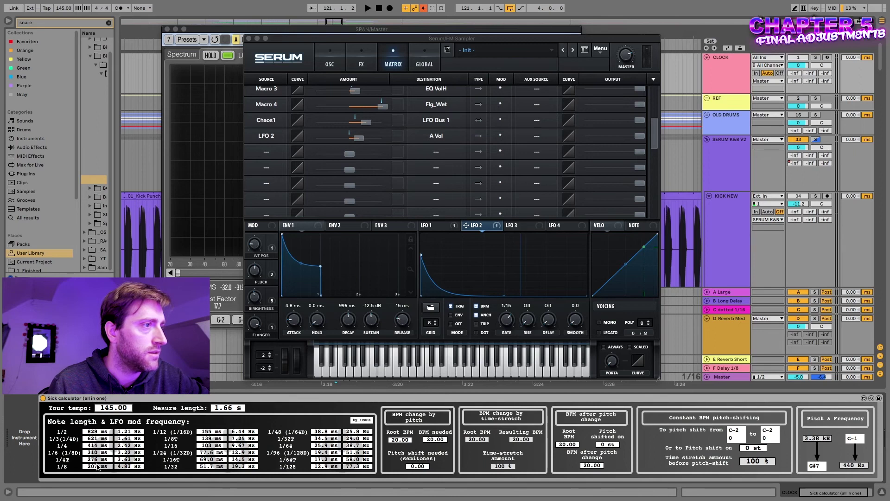
# Set envelope 1's decay to the 1/8 note length of 207 ms and audition it.
pyautogui.click(345, 307)
pyautogui.press('Return')
pyautogui.press('space')
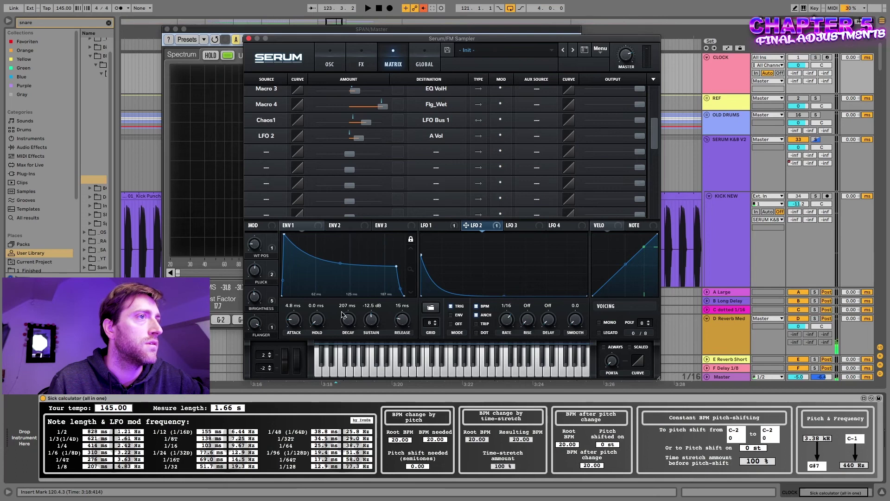
# Return to Serum's oscillator page, move its window clear of SPAN and set envelope 1's decay to 190 ms.
pyautogui.click(335, 54)
pyautogui.moveTo(323, 38); pyautogui.dragTo(237, 101)
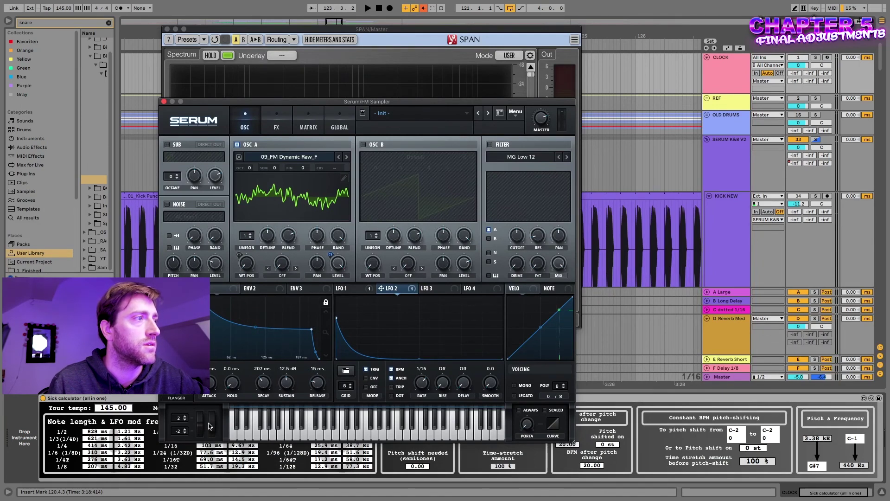
pyautogui.doubleClick(262, 369)
pyautogui.press('Return')
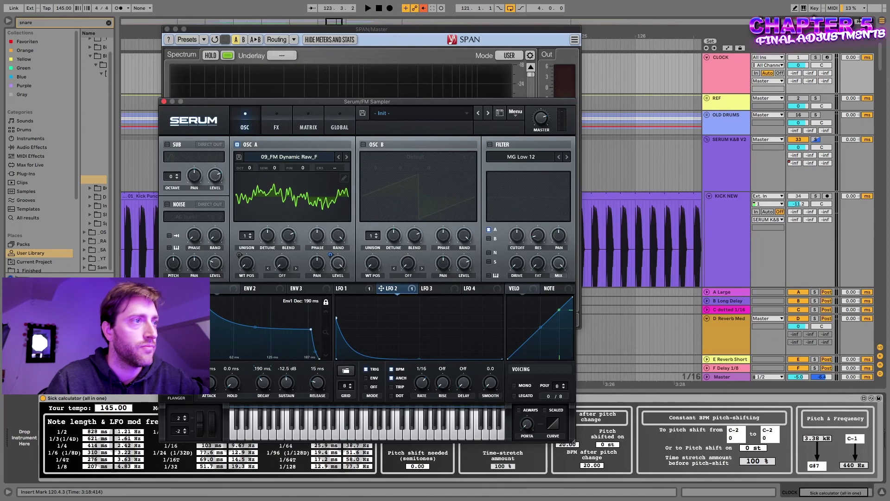
# Close Serum and play the loop in short passes to examine its frequency spectrum in SPAN.
pyautogui.click(164, 102)
pyautogui.press('space')
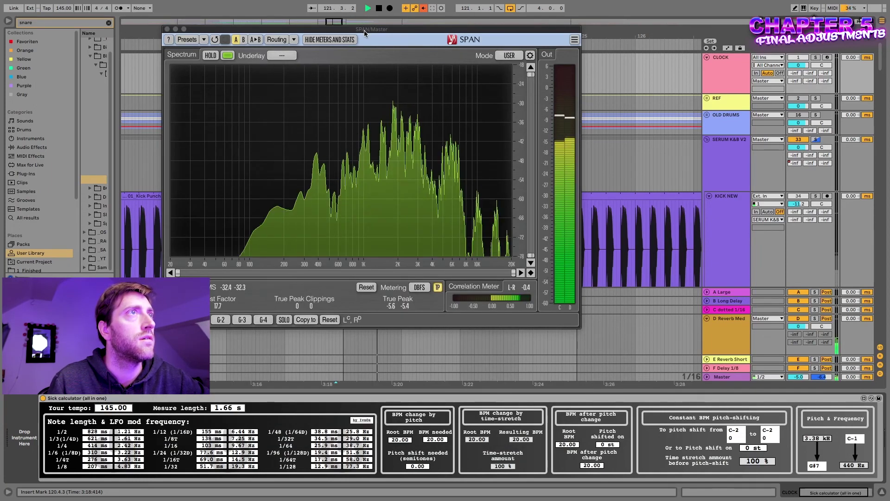
pyautogui.press('space')
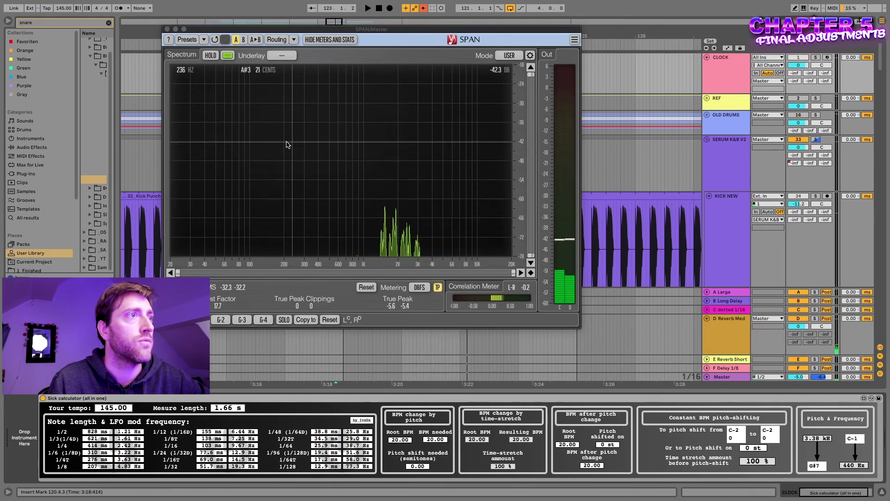
pyautogui.press('space')
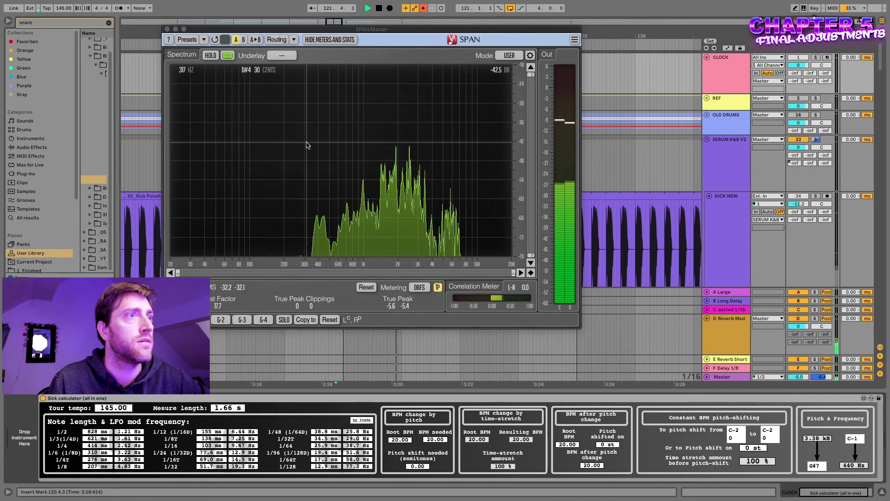
pyautogui.press('space')
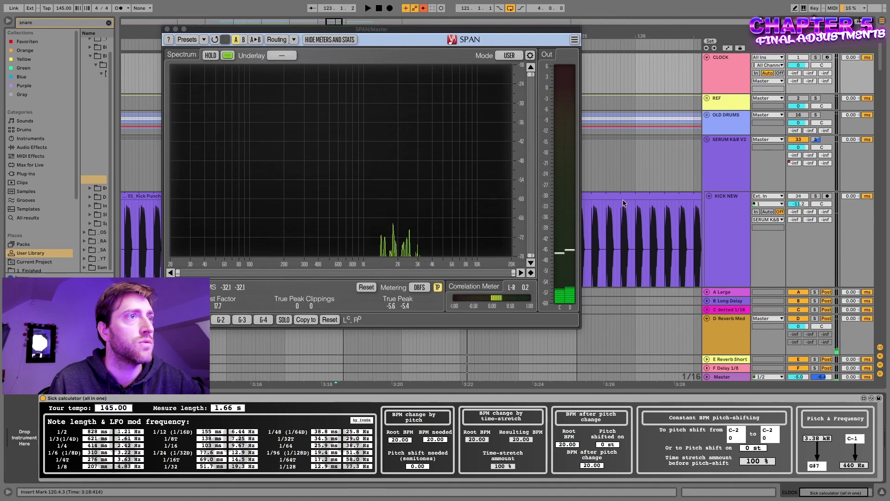
# Open the Pro-Q 3 on the FM Sampler track's New Try chain and raise the 527 Hz bell to +8.73 dB.
pyautogui.scroll(-10, 722, 224)
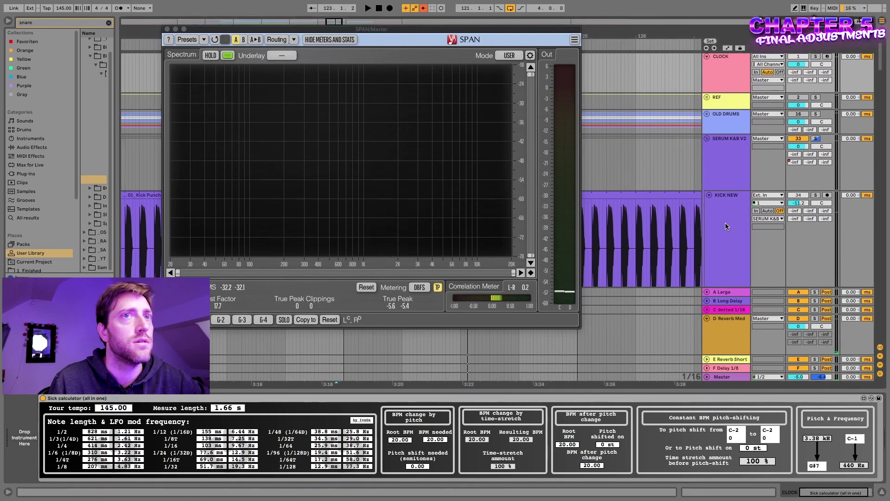
pyautogui.scroll(-15, 720, 207)
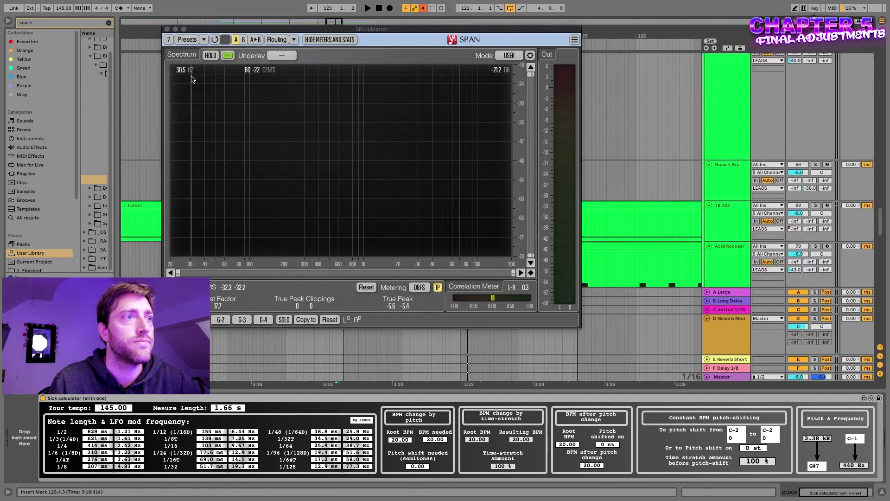
pyautogui.click(711, 220)
pyautogui.scroll(-5, 718, 186)
pyautogui.click(726, 112)
pyautogui.click(308, 398)
pyautogui.click(308, 398)
pyautogui.click(308, 397)
pyautogui.moveTo(506, 292); pyautogui.dragTo(505, 263)
# Raise the Pro-Q 3 bell near 240 Hz to about +6 dB, audition the change and close the equalizer.
pyautogui.press('space')
pyautogui.click(461, 312)
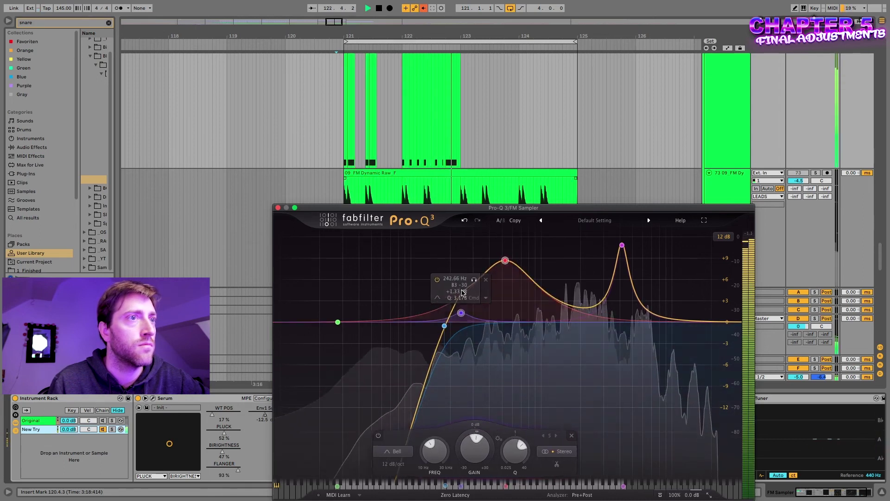
pyautogui.moveTo(461, 310); pyautogui.dragTo(453, 270)
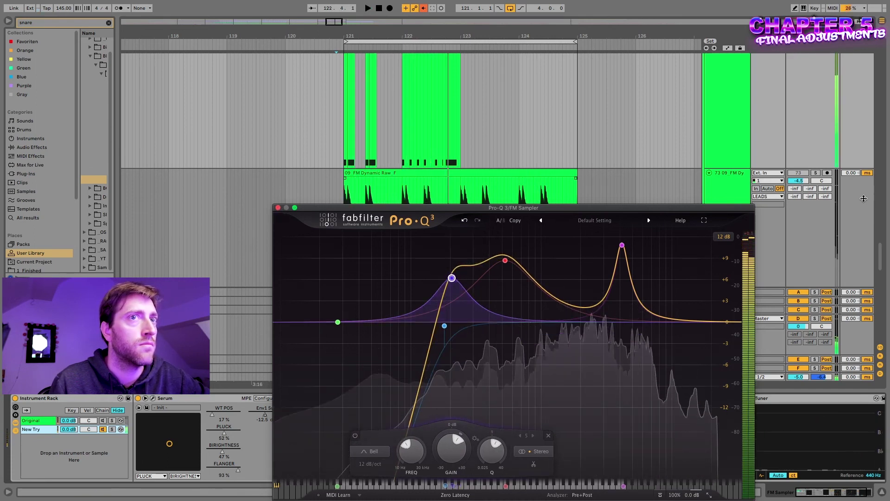
pyautogui.moveTo(706, 209); pyautogui.dragTo(614, 84)
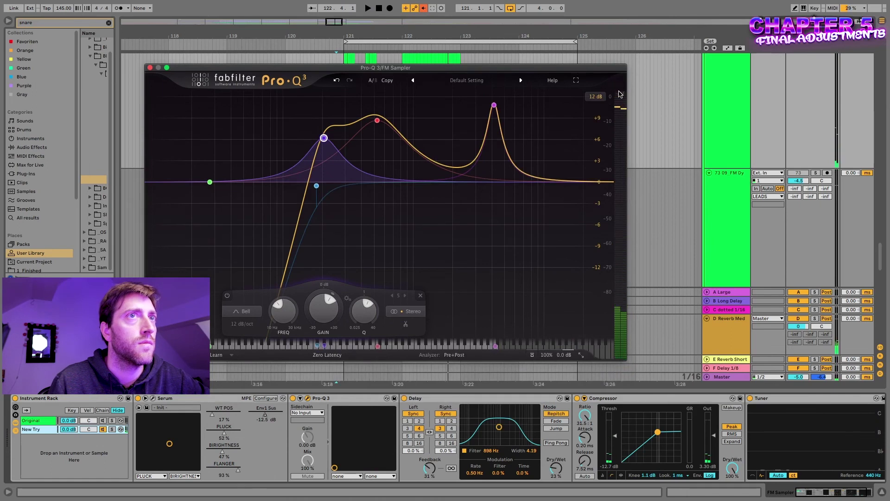
pyautogui.press('space')
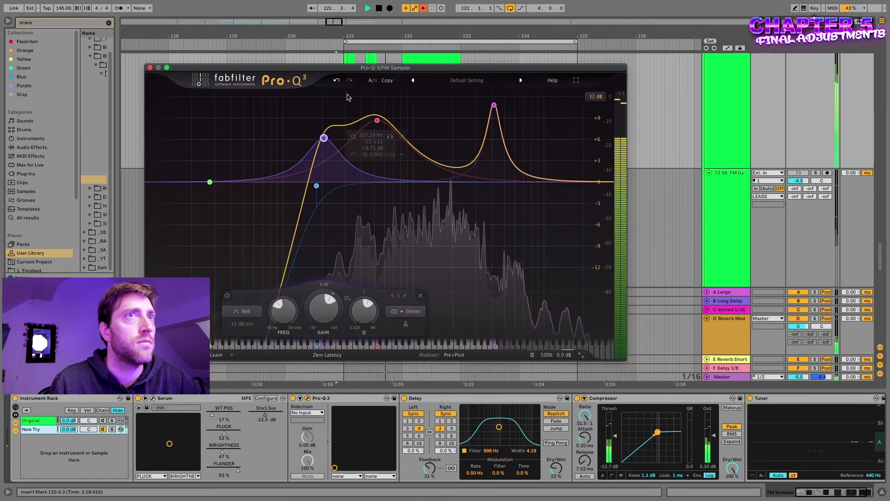
pyautogui.click(149, 67)
pyautogui.press('space')
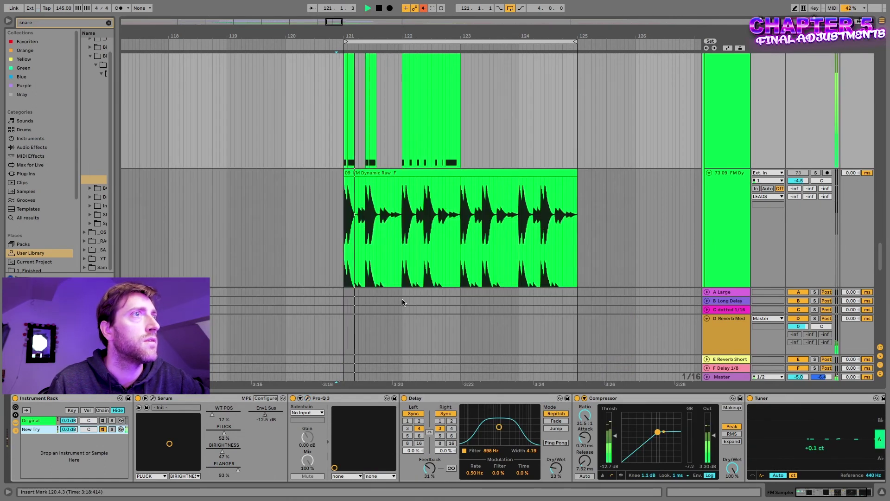
# Examine the filter settings in the Original chain's Serum for comparison and return to the New Try Serum.
pyautogui.scroll(2, 436, 231)
pyautogui.scroll(4, 435, 230)
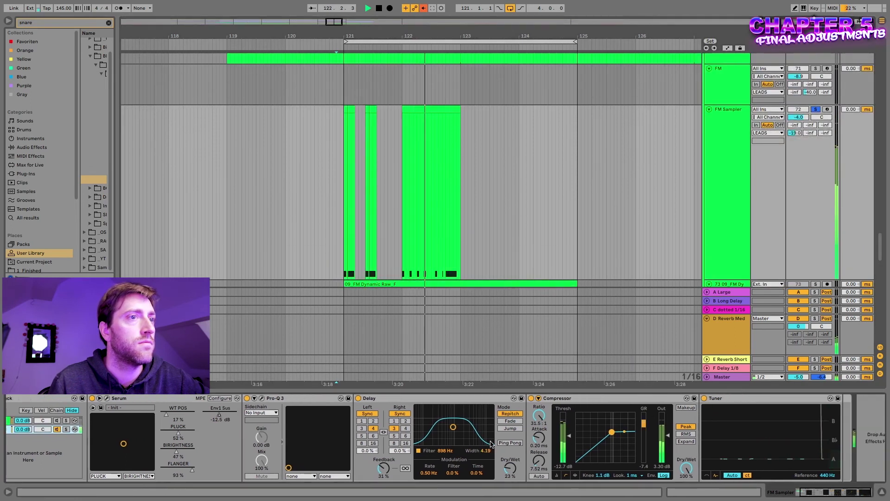
pyautogui.press('space')
pyautogui.scroll(-3, 410, 254)
pyautogui.scroll(1, 410, 260)
pyautogui.scroll(2, 410, 263)
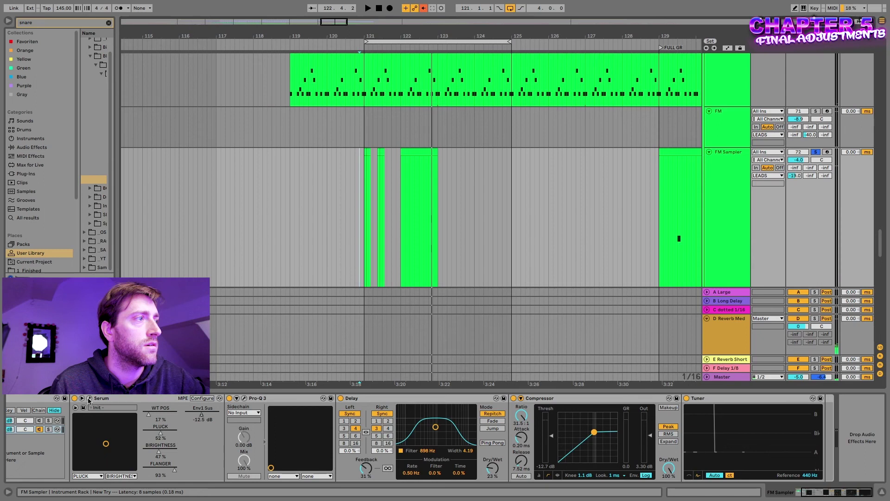
pyautogui.hscroll(-1, 296, 362)
pyautogui.hscroll(-3, 310, 443)
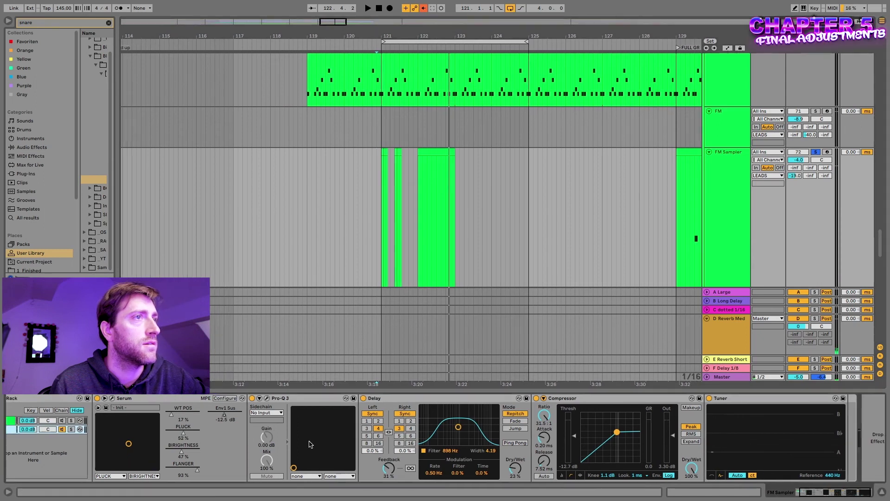
pyautogui.click(31, 429)
pyautogui.click(152, 398)
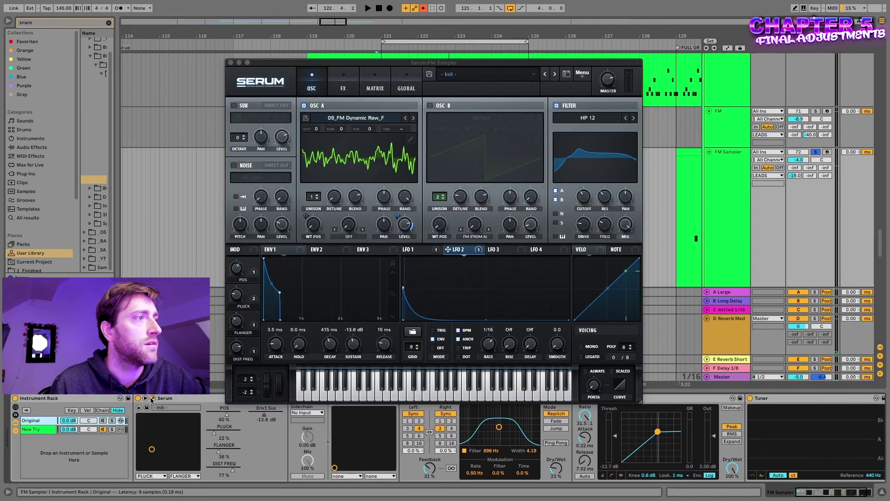
pyautogui.click(346, 86)
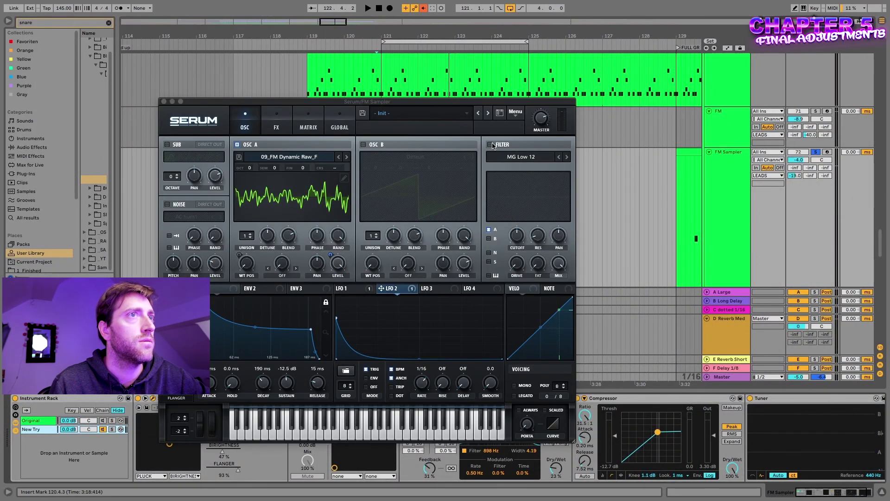
# Enable the filter in the New Try Serum and choose the HN 12 filter type.
pyautogui.click(491, 144)
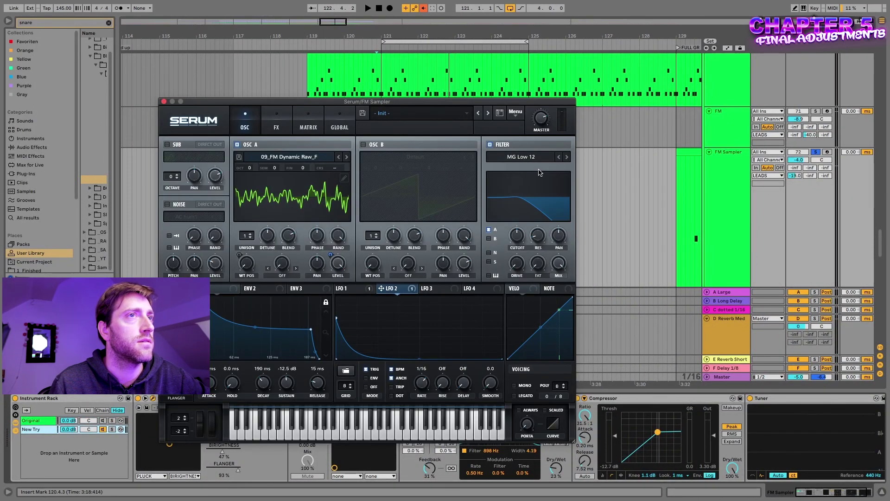
pyautogui.press('space')
pyautogui.click(567, 158)
pyautogui.click(566, 158)
pyautogui.click(566, 158)
pyautogui.click(567, 157)
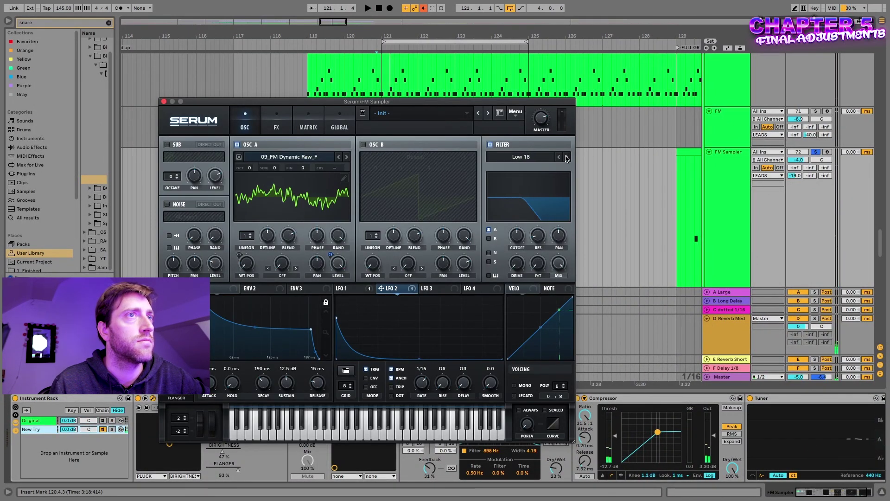
pyautogui.click(566, 157)
pyautogui.click(566, 158)
pyautogui.click(566, 157)
pyautogui.click(566, 158)
pyautogui.click(566, 157)
pyautogui.click(567, 158)
pyautogui.click(567, 158)
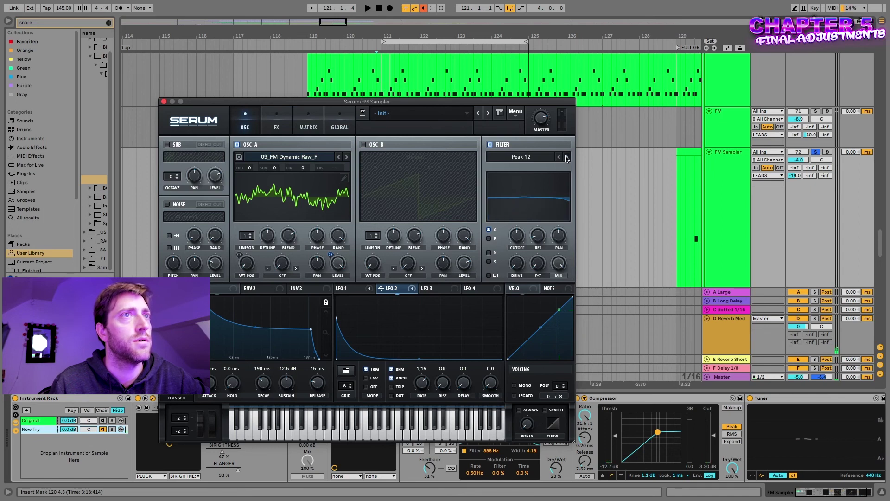
pyautogui.click(559, 157)
pyautogui.click(566, 158)
pyautogui.click(567, 158)
pyautogui.click(566, 157)
pyautogui.click(566, 158)
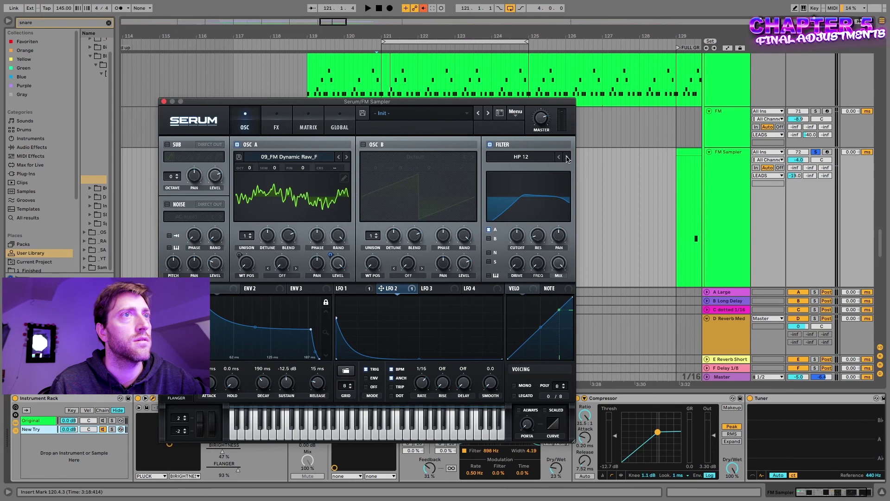
pyautogui.click(566, 157)
pyautogui.click(559, 159)
# Set the filter's drive to 18% and fine-tune its cutoff while auditioning the loop.
pyautogui.press('space')
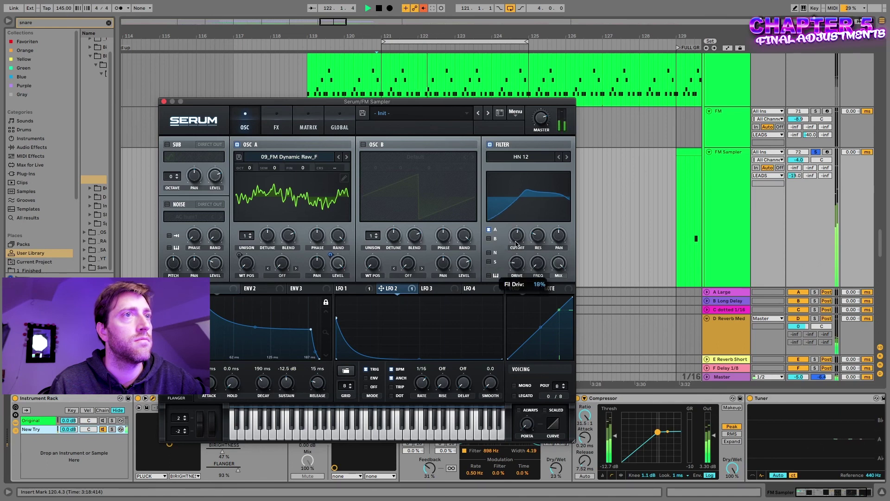
pyautogui.press('space')
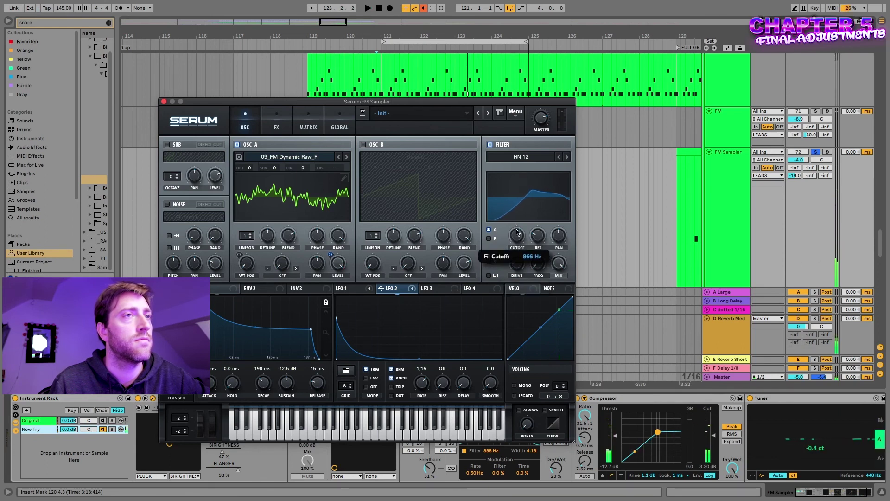
pyautogui.moveTo(517, 236); pyautogui.dragTo(520, 246)
# Show Serum's effects page, lower the FLANGER macro to 26% during playback and close Serum.
pyautogui.click(277, 121)
pyautogui.press('space')
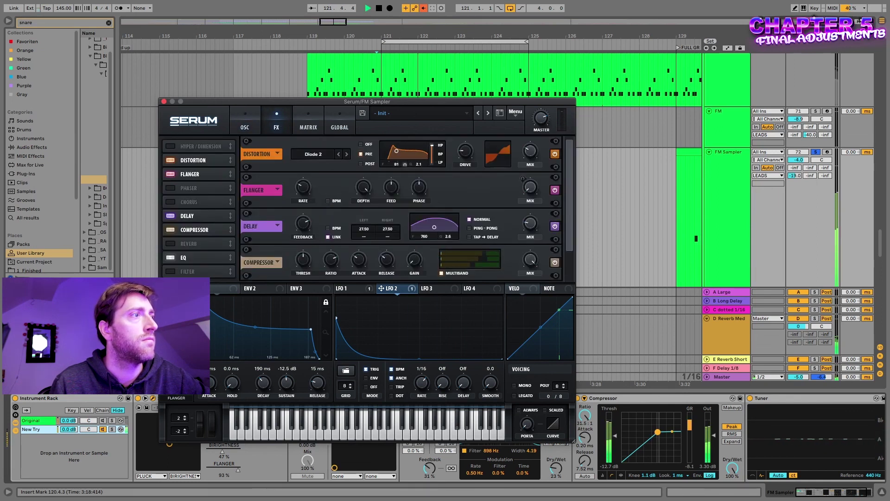
pyautogui.moveTo(176, 385); pyautogui.dragTo(172, 461)
pyautogui.click(164, 102)
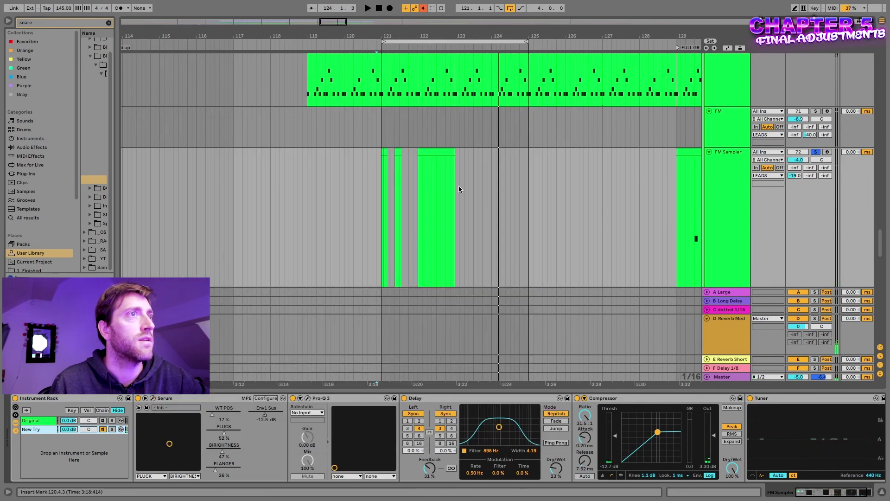
# Take the FM Sampler track out of solo and audition its clips within the full mix.
pyautogui.hscroll(2, 458, 185)
pyautogui.scroll(-3, 454, 188)
pyautogui.scroll(-1, 420, 192)
pyautogui.scroll(-4, 394, 180)
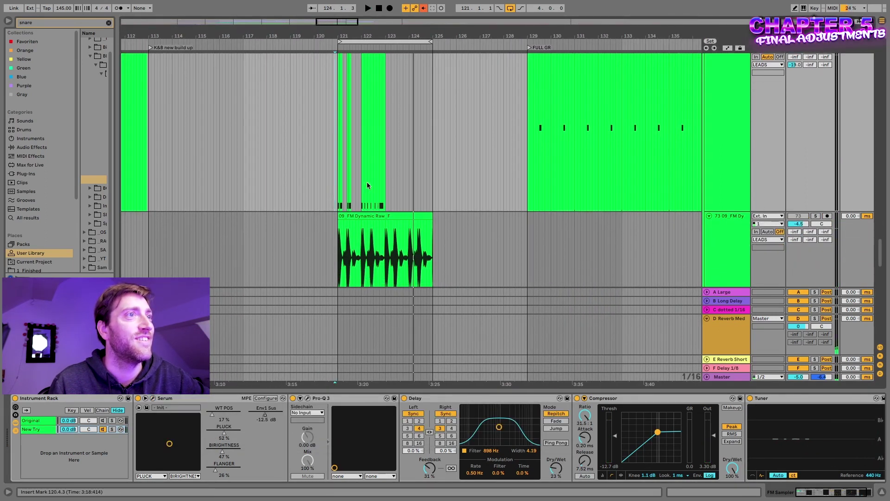
pyautogui.scroll(4, 419, 169)
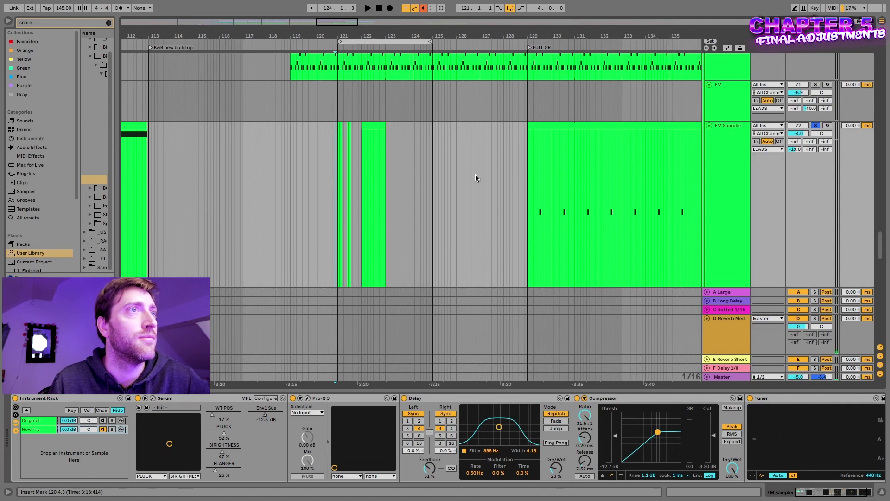
pyautogui.scroll(-2, 549, 221)
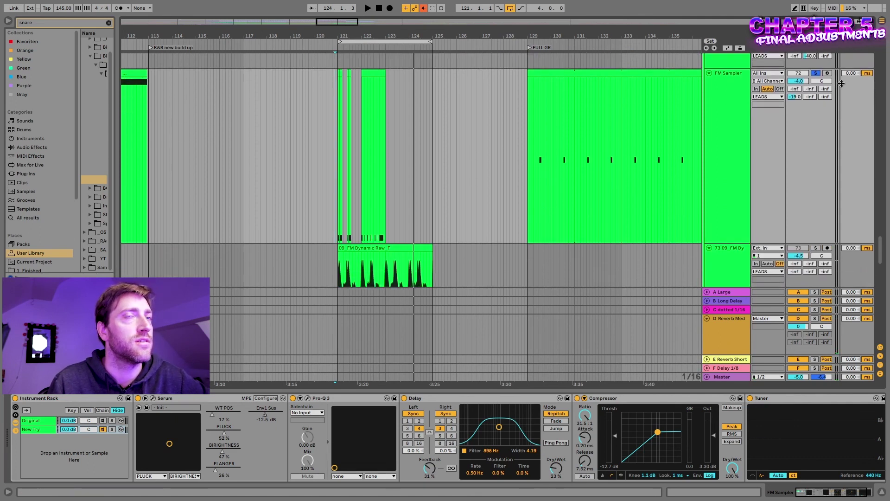
pyautogui.click(816, 74)
pyautogui.press('space')
pyautogui.scroll(1, 391, 238)
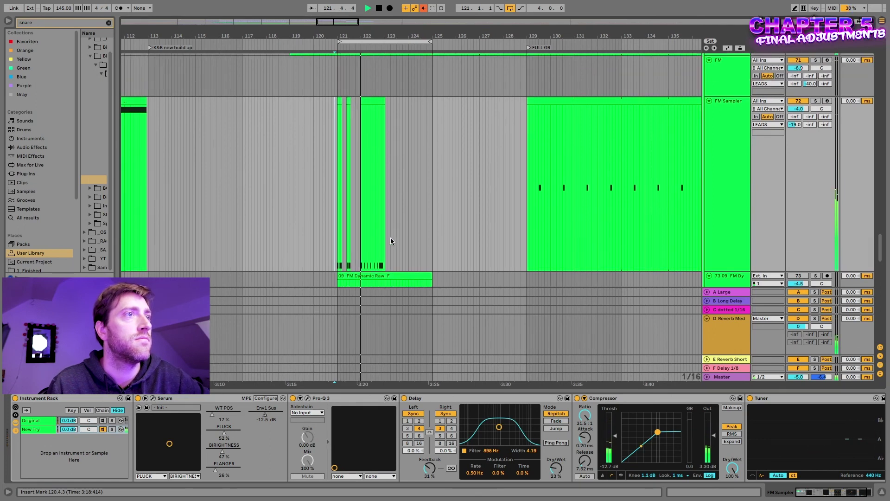
pyautogui.click(369, 100)
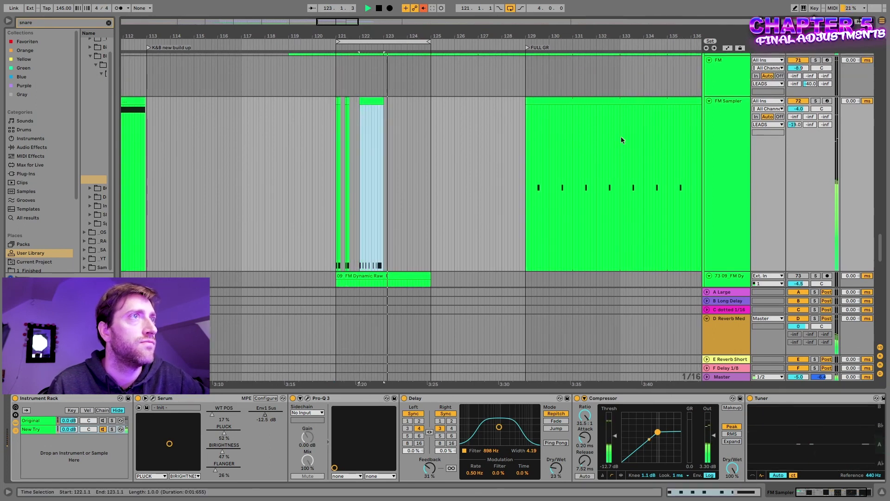
pyautogui.scroll(-2, 405, 239)
pyautogui.hscroll(2, 411, 235)
pyautogui.press('space')
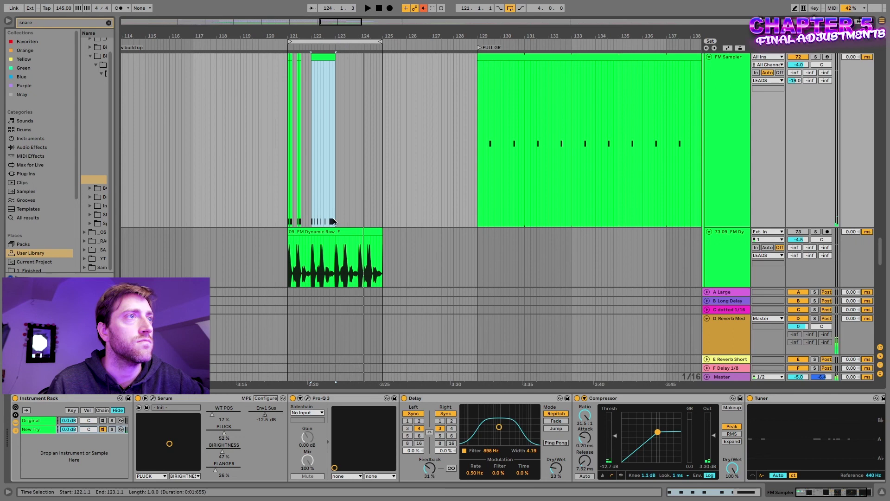
pyautogui.scroll(1, 332, 216)
pyautogui.click(302, 168)
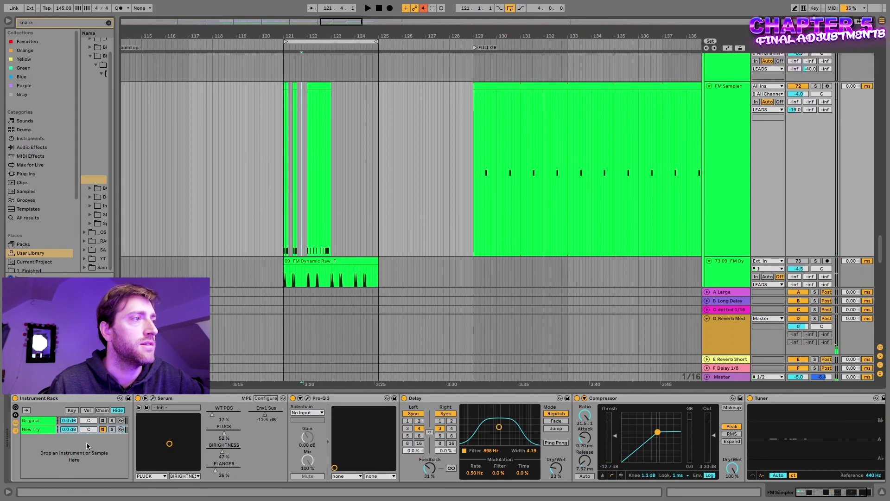
# Widen the browser, search the plug-ins for "deca" and insert Decapitator between Pro-Q 3 and Delay on the FM Sampler track.
pyautogui.hscroll(3, 555, 439)
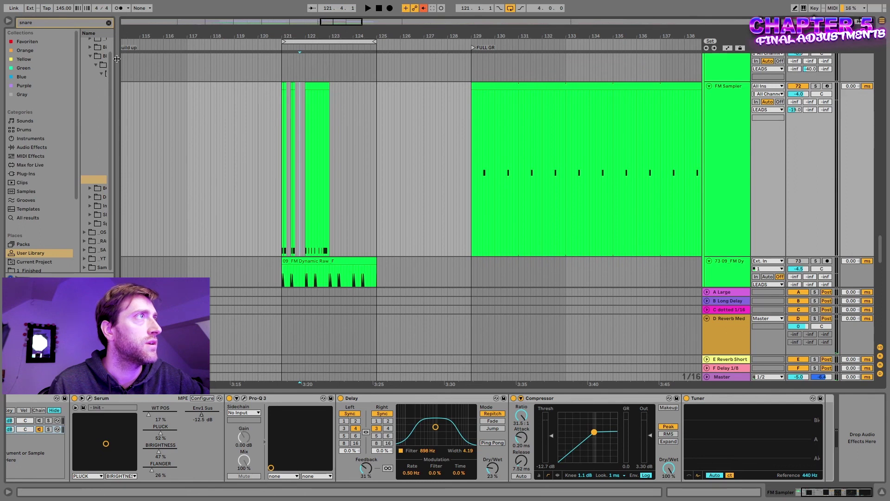
pyautogui.moveTo(117, 59); pyautogui.dragTo(145, 59)
pyautogui.write('deca')
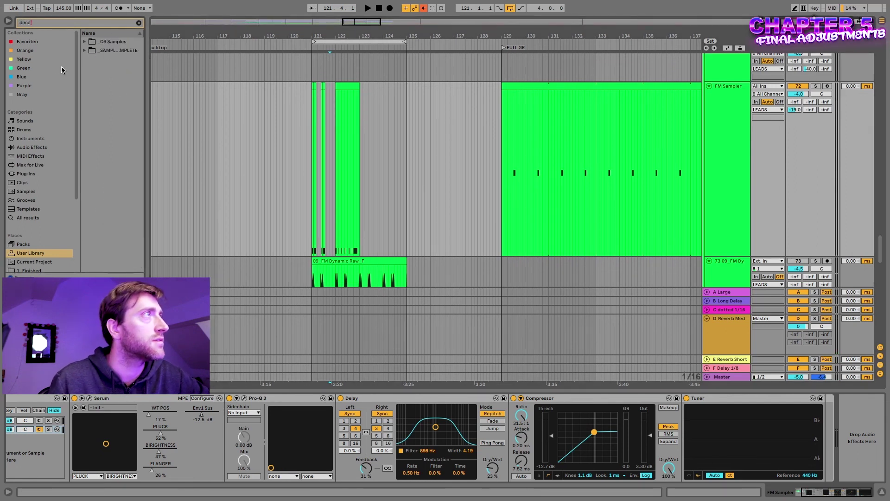
pyautogui.click(28, 174)
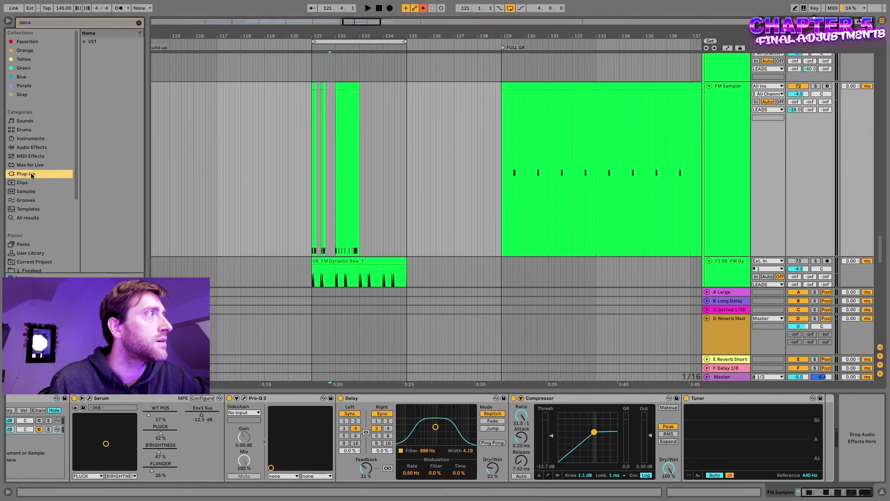
pyautogui.click(85, 41)
pyautogui.moveTo(103, 60); pyautogui.dragTo(397, 466)
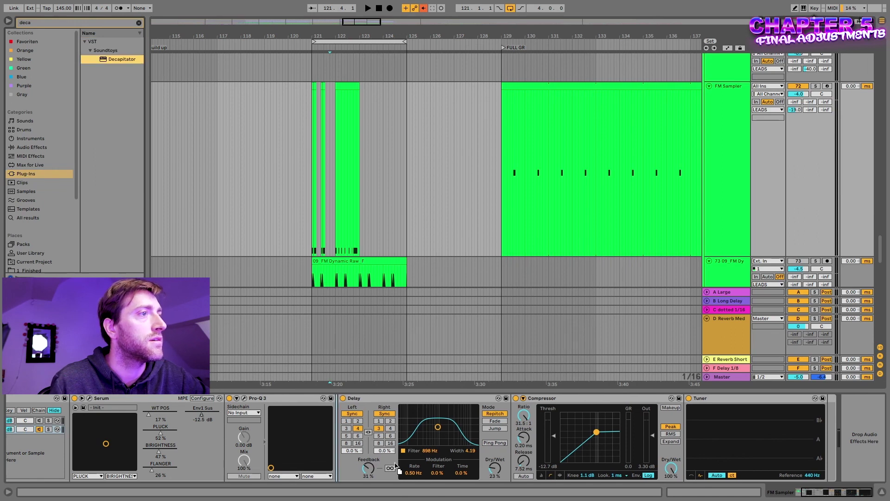
# Finish placing Decapitator before Delay, load its DrumFattener 1 preset from the Drums category and play the loop.
pyautogui.moveTo(341, 451); pyautogui.dragTo(357, 435)
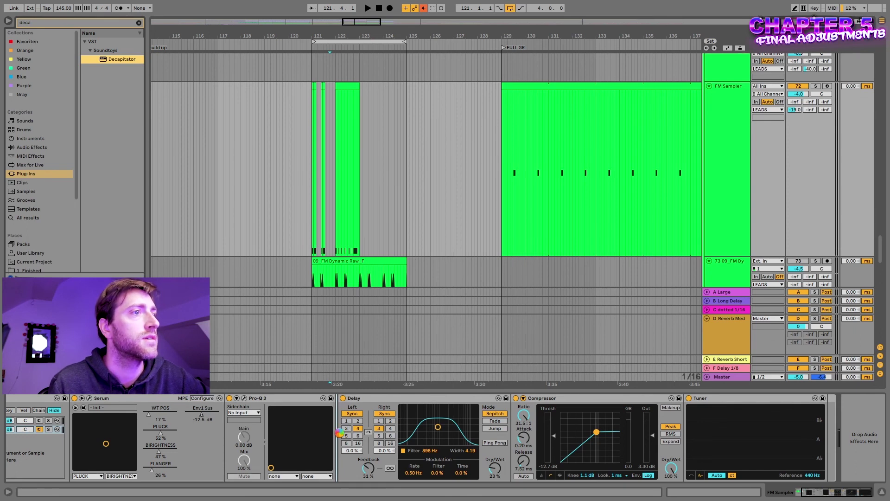
pyautogui.click(230, 119)
pyautogui.moveTo(235, 138)
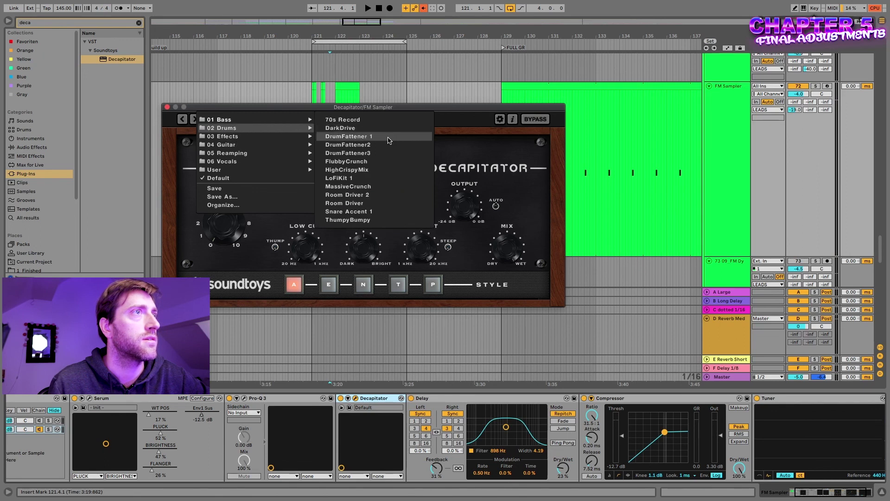
pyautogui.click(389, 141)
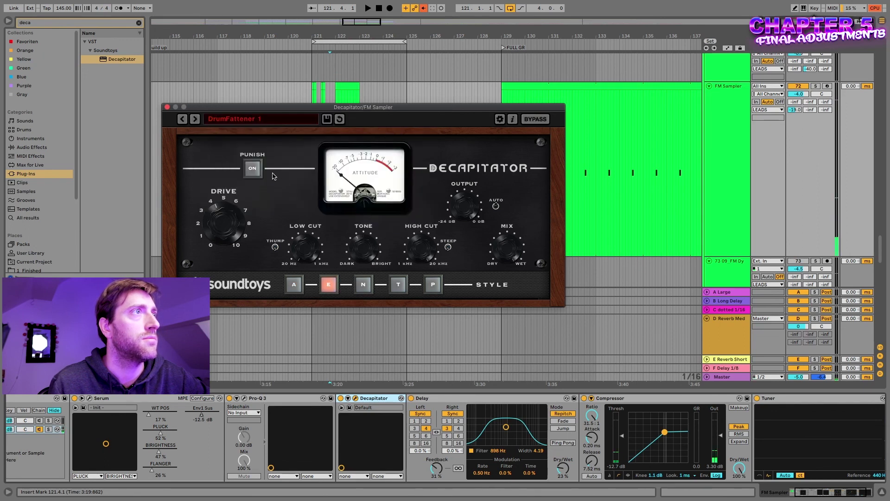
pyautogui.press('space')
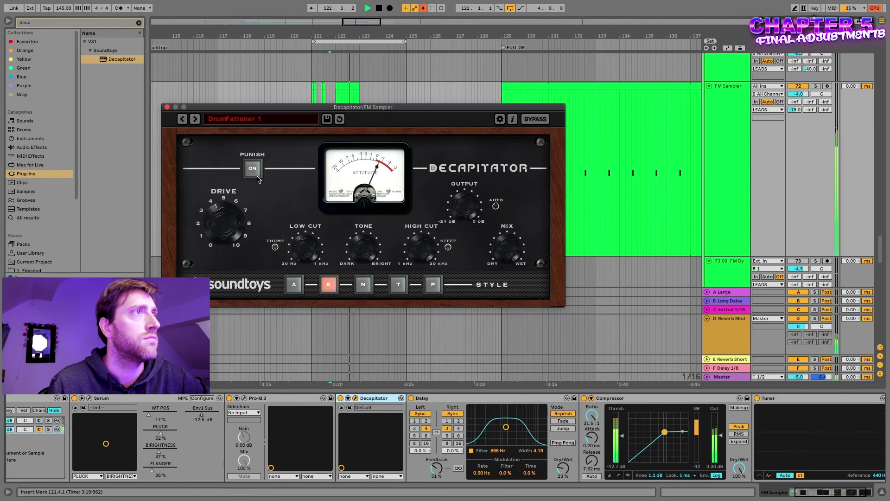
# Slightly adjust Decapitator's Tone while auditioning the loop and move its window lower to uncover the clips.
pyautogui.moveTo(364, 245); pyautogui.dragTo(364, 250)
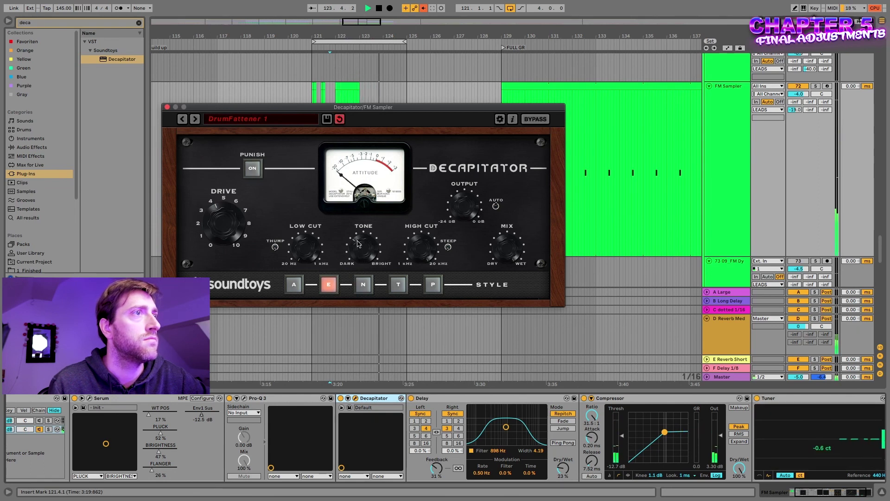
pyautogui.moveTo(358, 107); pyautogui.dragTo(381, 170)
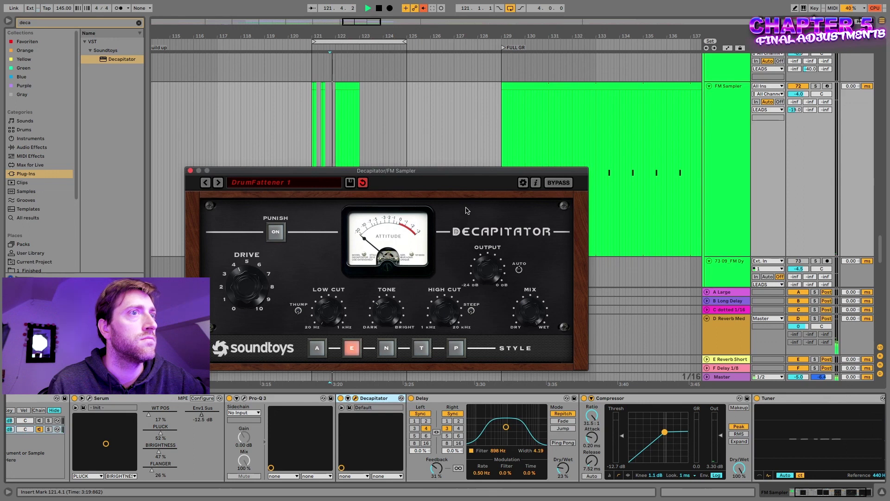
pyautogui.press('space')
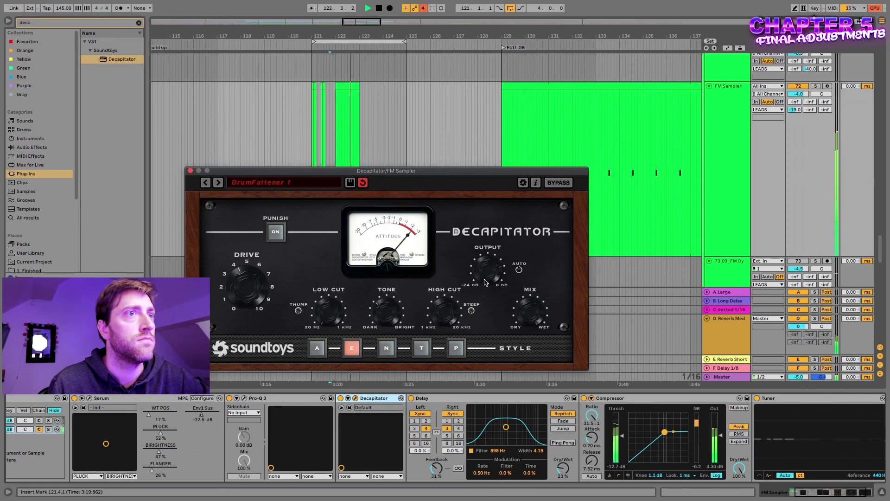
# Audition Decapitator's T and N saturation styles, return to style E, stop playback and close the plug-in.
pyautogui.click(422, 348)
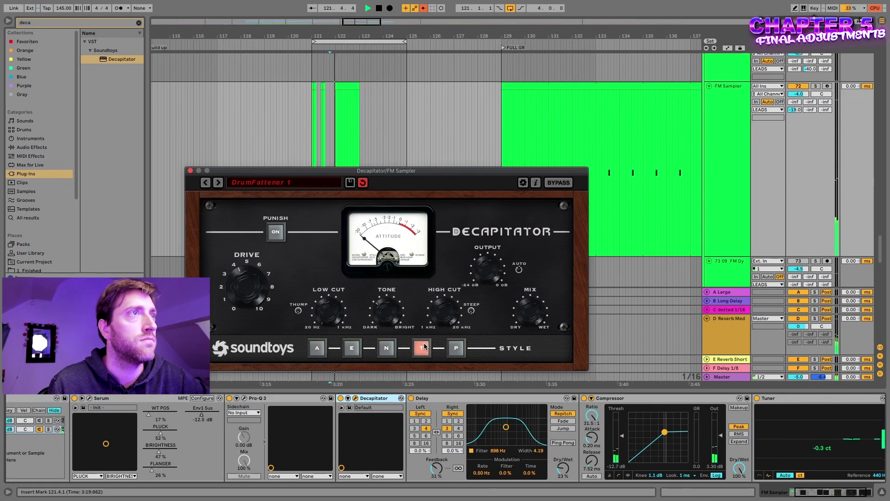
pyautogui.click(387, 347)
pyautogui.click(350, 351)
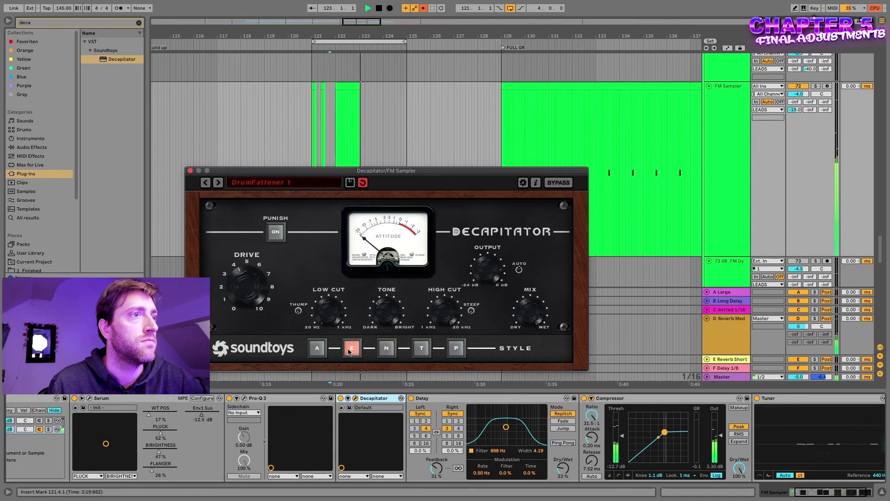
pyautogui.press('space')
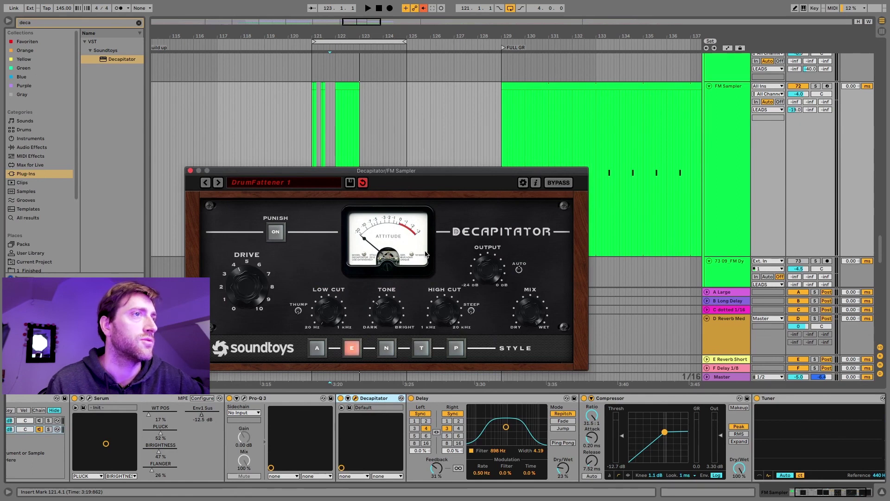
pyautogui.click(190, 172)
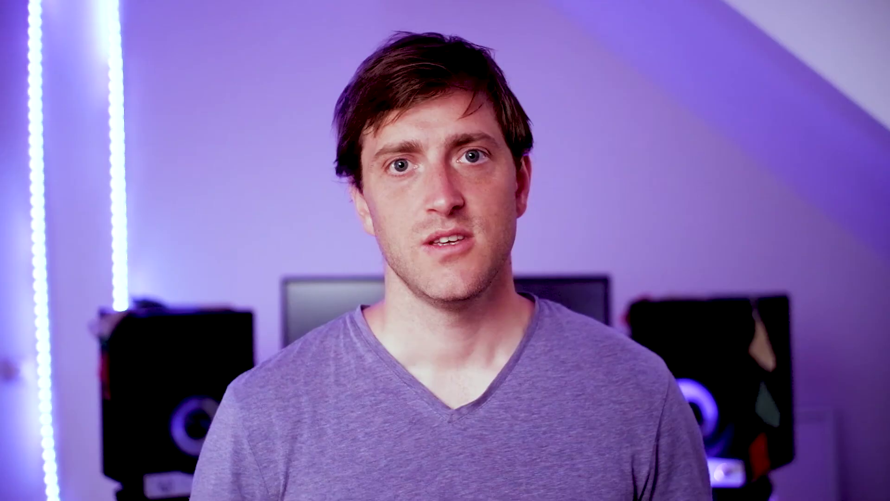